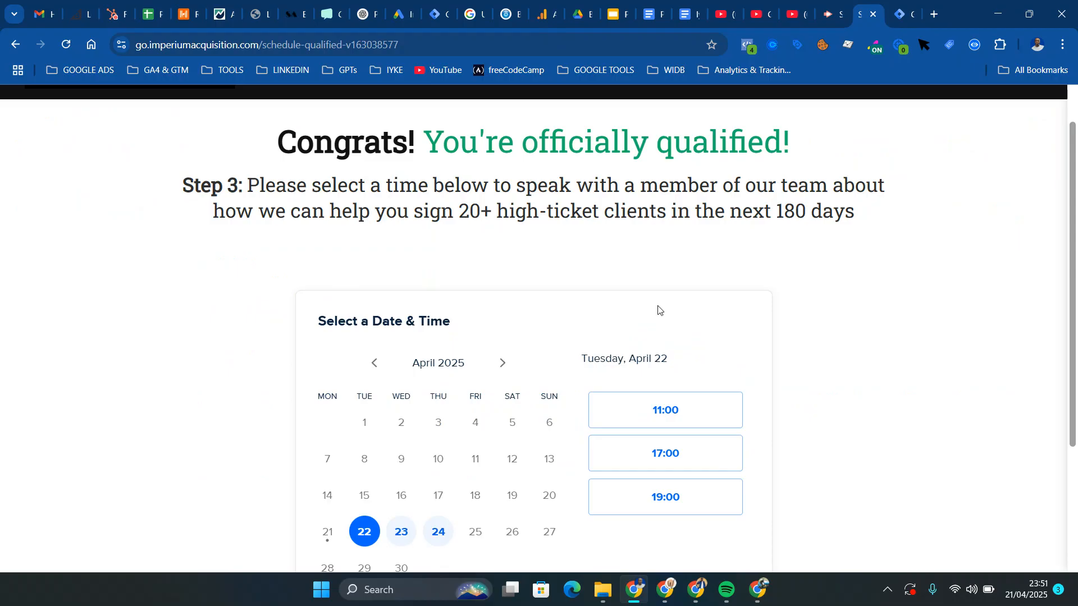
Choose the 11:00 slot on Tuesday, April 22 and continue to the booking details form
drag(1077, 275, 1076, 381)
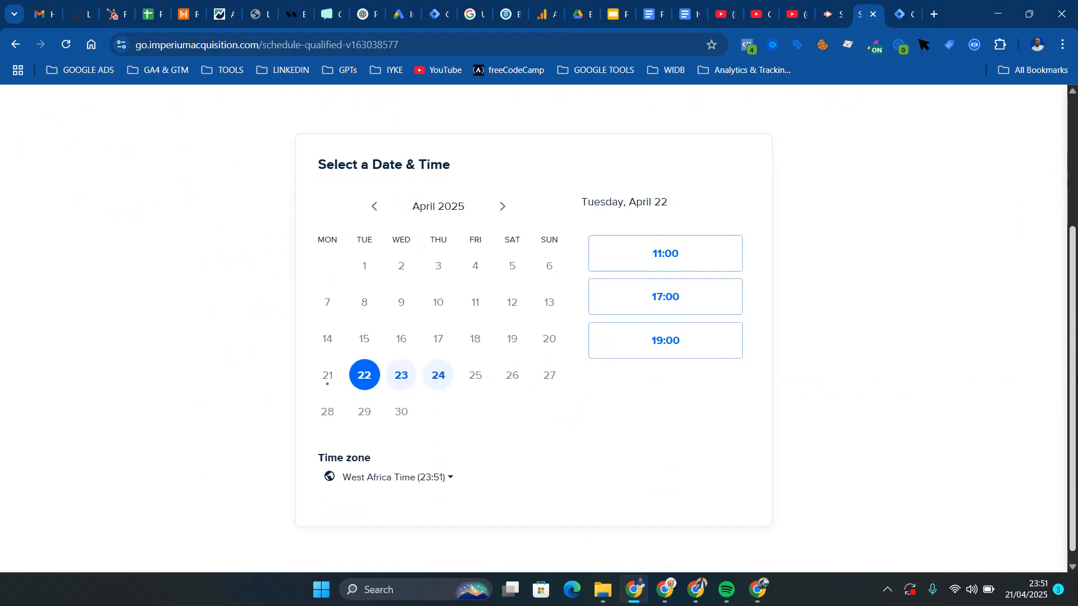
click(649, 251)
click(715, 257)
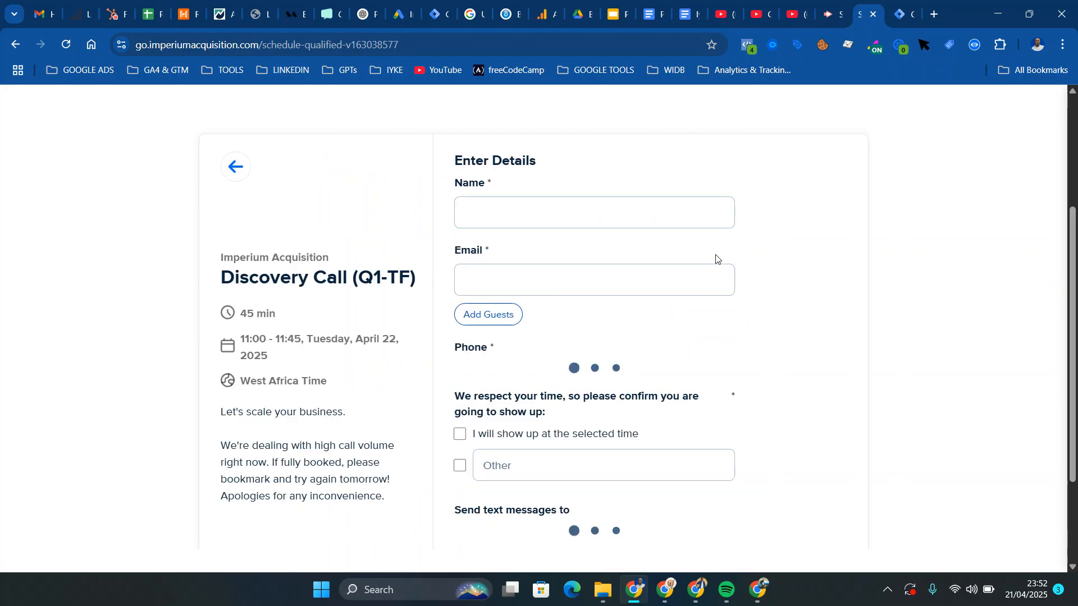
Fill in the booking form's name with test, plus a test email address and the contact phone number
click(630, 216)
text(test)
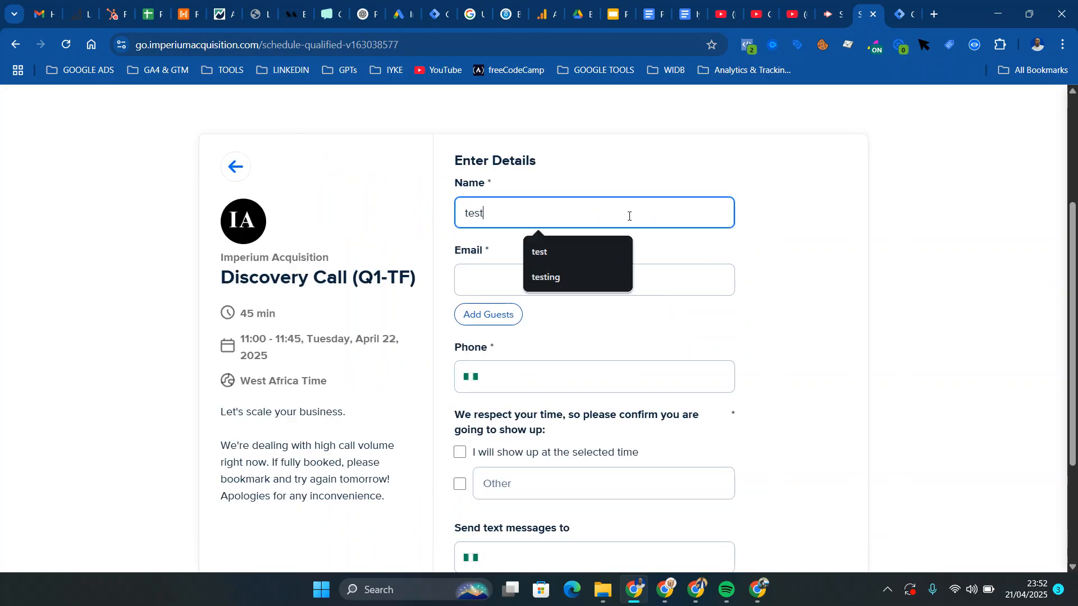
click(494, 277)
text(t)
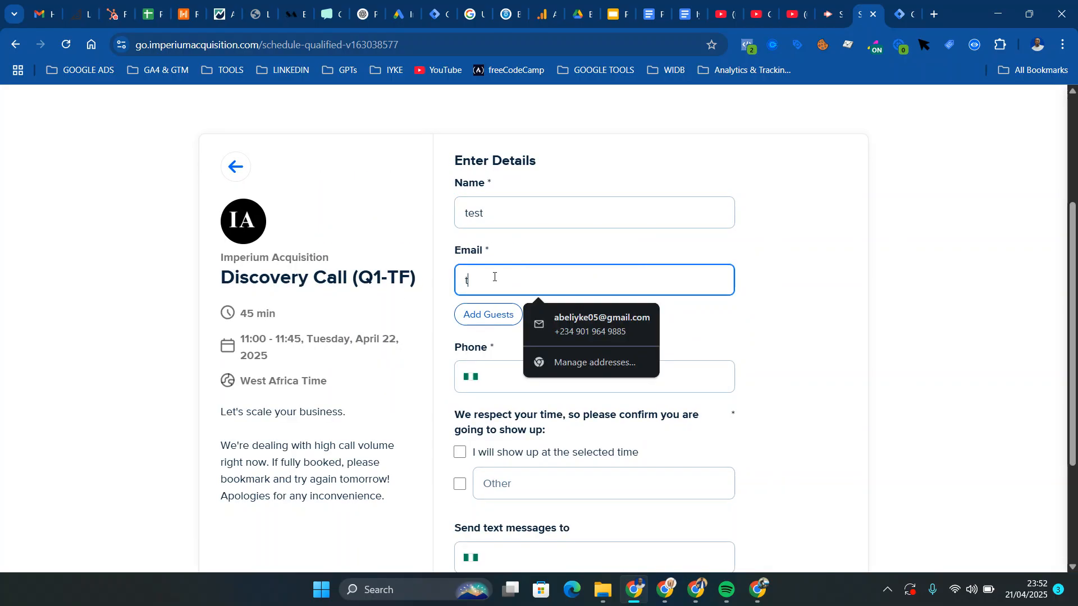
text(est)
click(556, 317)
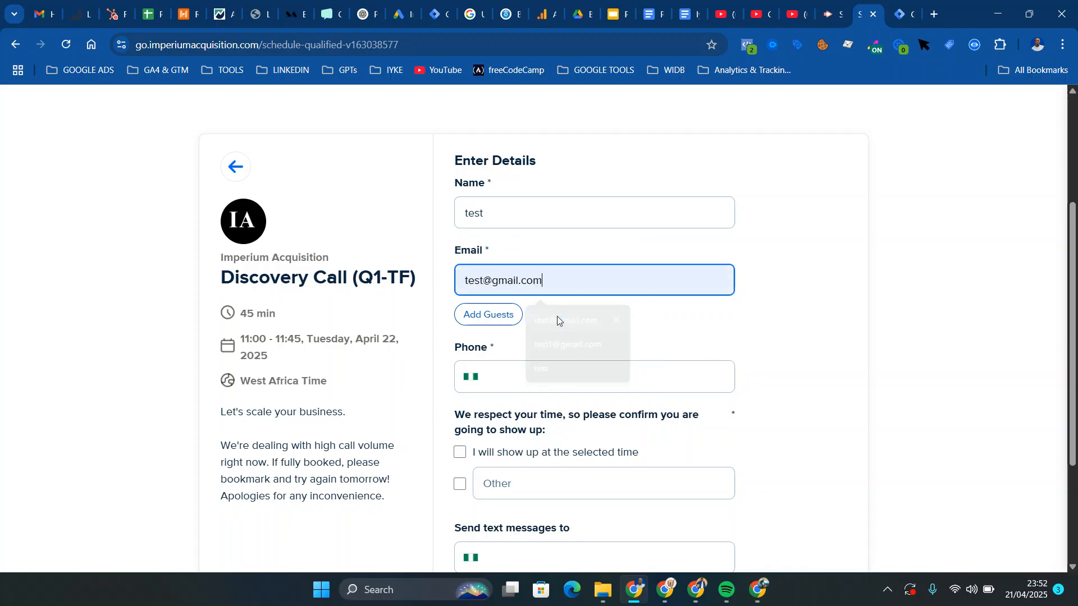
click(566, 363)
click(592, 426)
Confirm showing up at the selected time, fill in the text-message phone number, and try to schedule the event
click(460, 453)
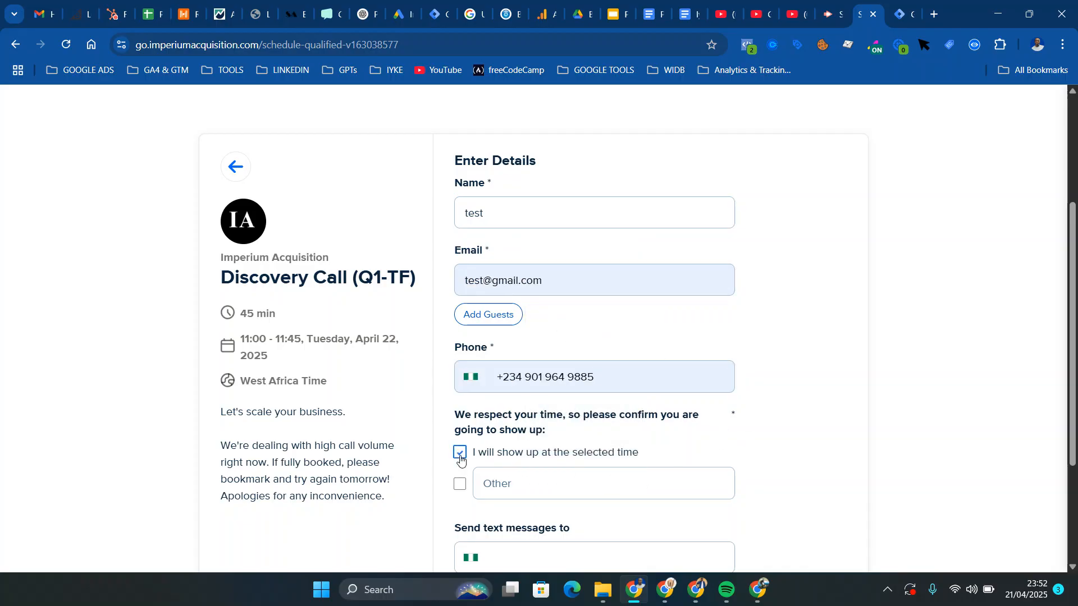
click(461, 485)
click(462, 486)
scroll(711, 363, down, 3)
click(592, 379)
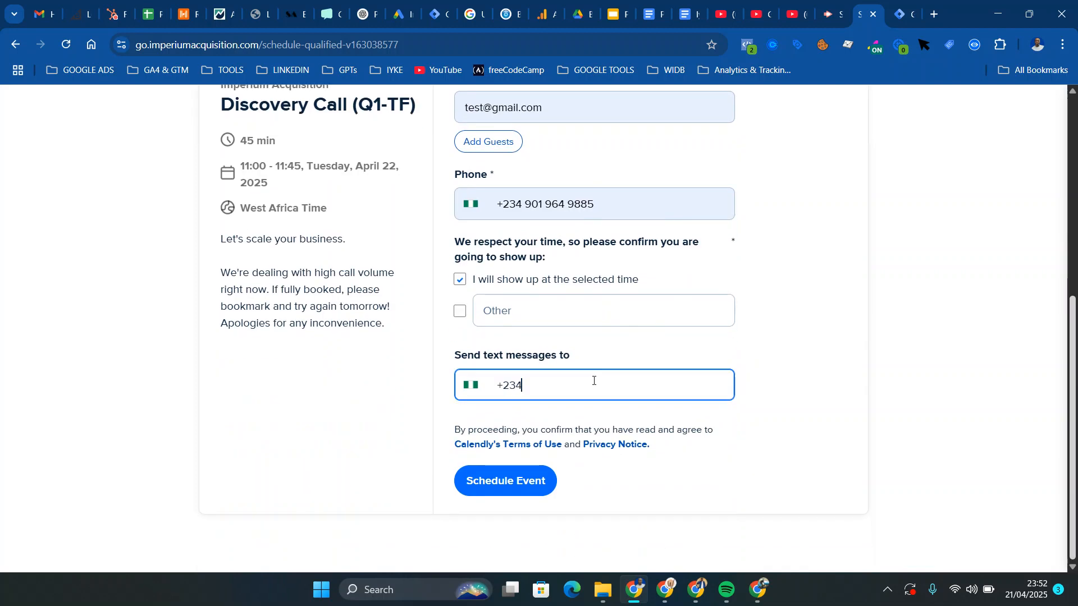
click(602, 423)
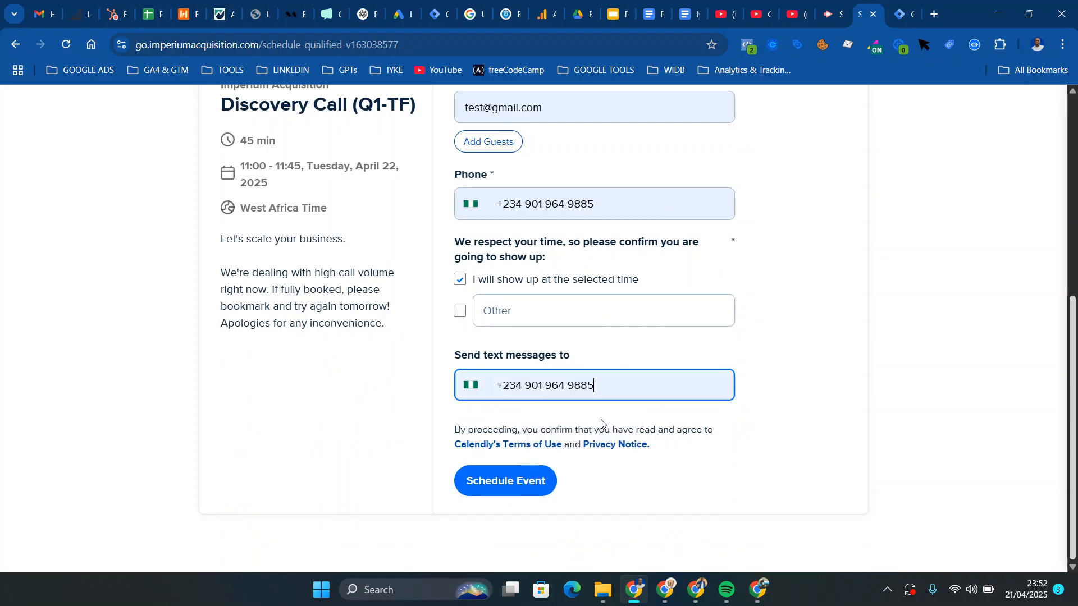
click(513, 490)
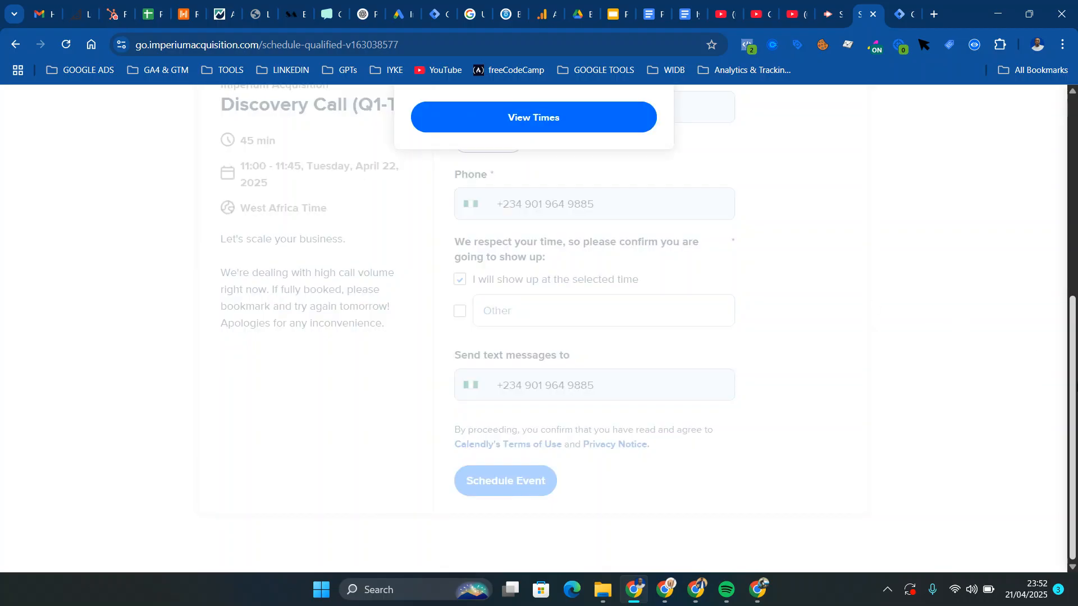
Return to the available times, choose 19:00 on Tuesday, April 22, and continue to the details form
scroll(1074, 274, up, 4)
scroll(1074, 274, down, 1)
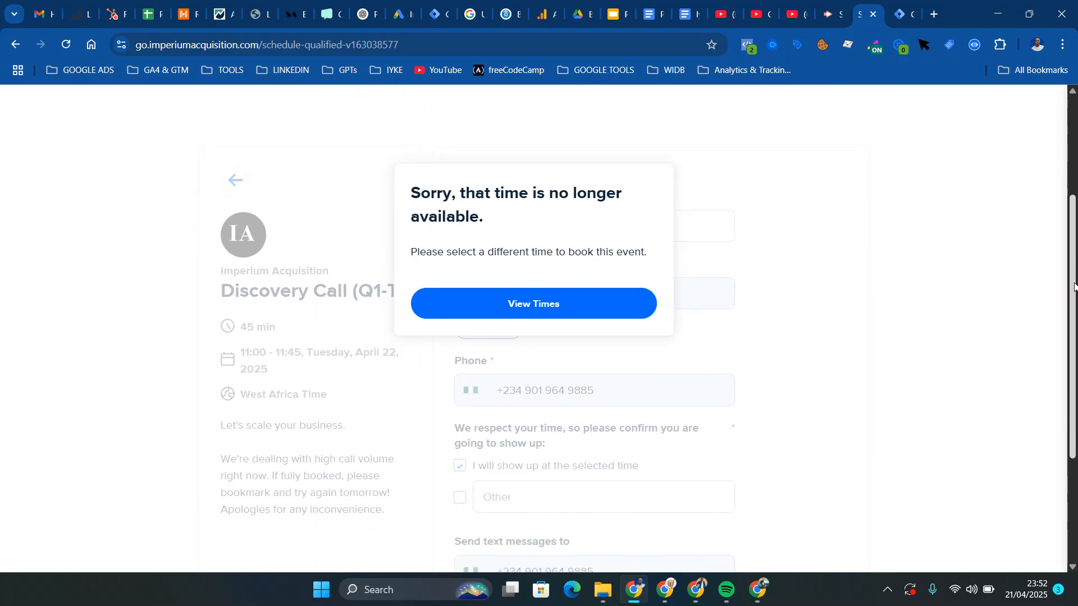
click(566, 308)
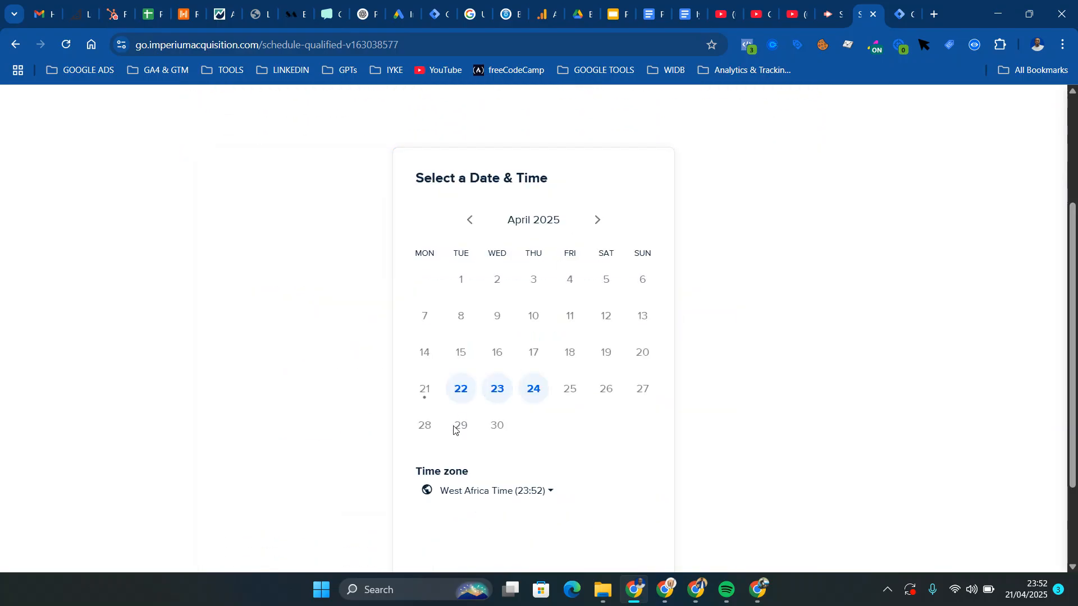
click(461, 394)
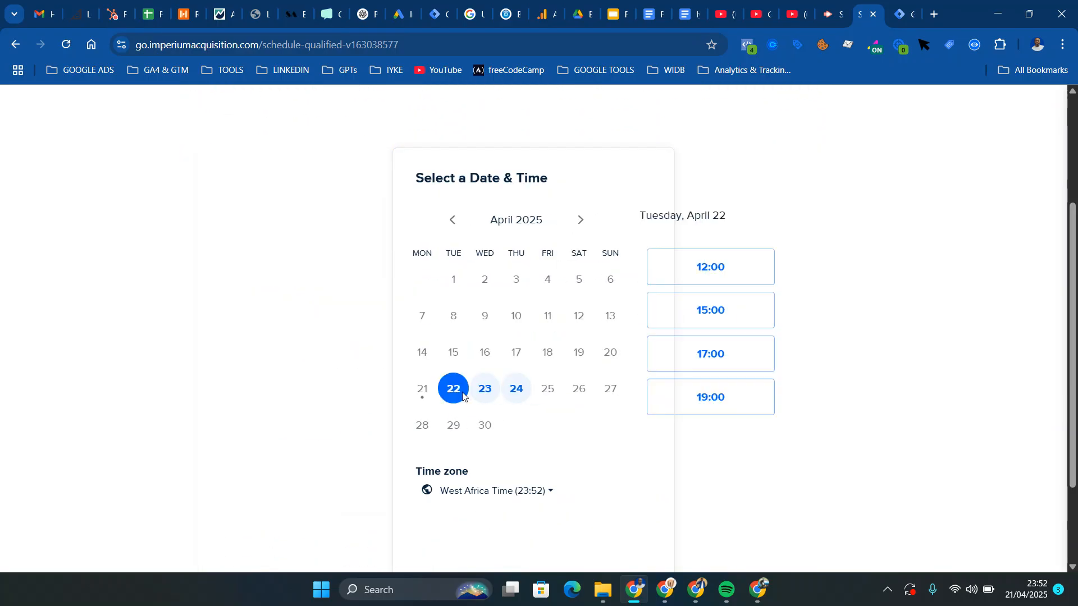
click(680, 396)
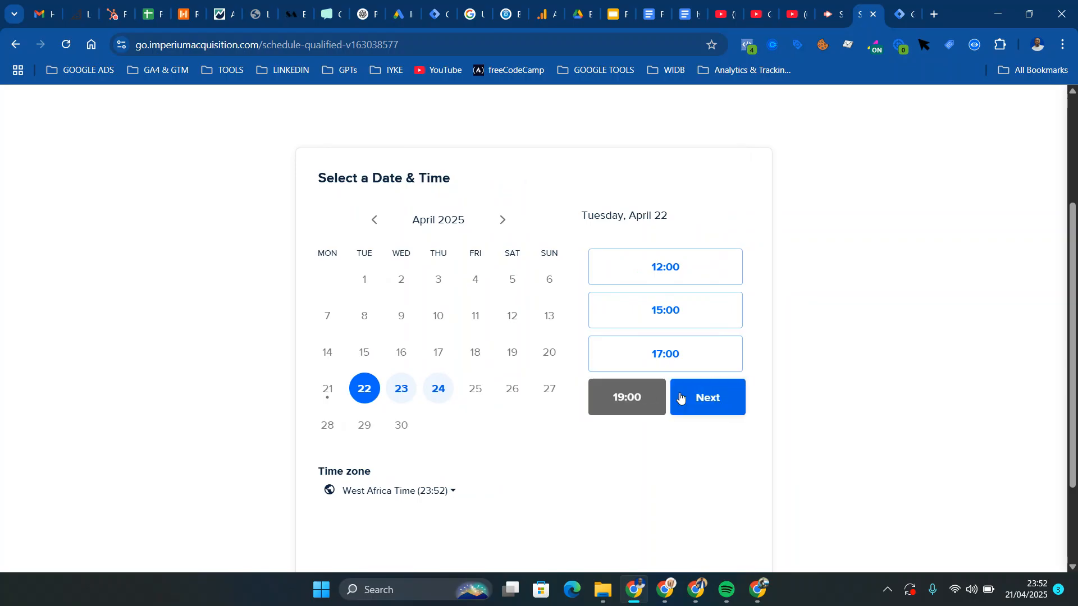
click(712, 407)
Enter test as the name and fill in a test email address for the 19:00 booking
click(556, 206)
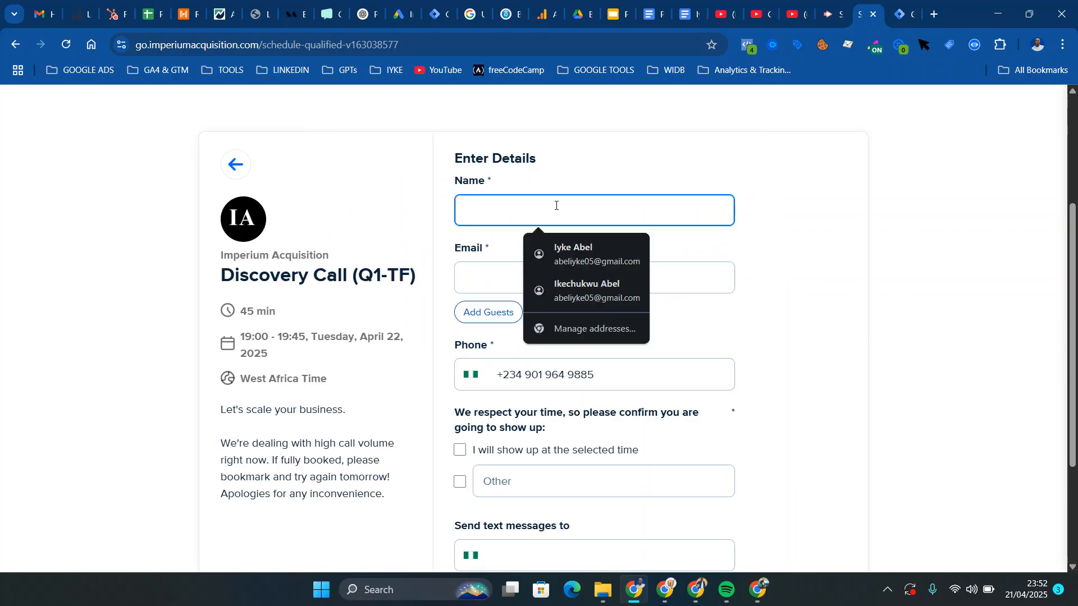
text(test)
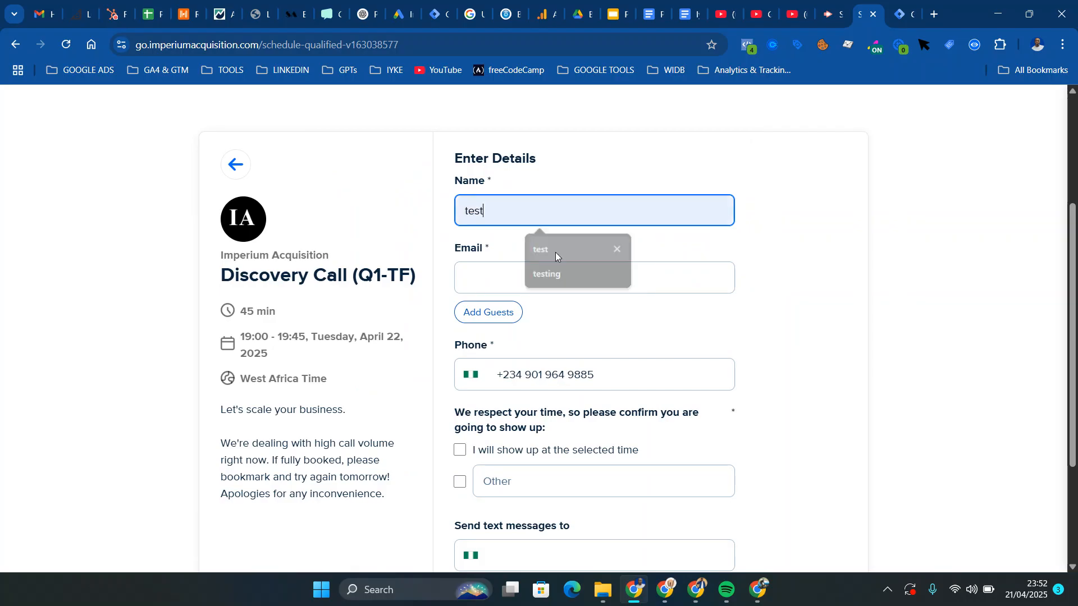
click(556, 249)
click(552, 273)
text(t)
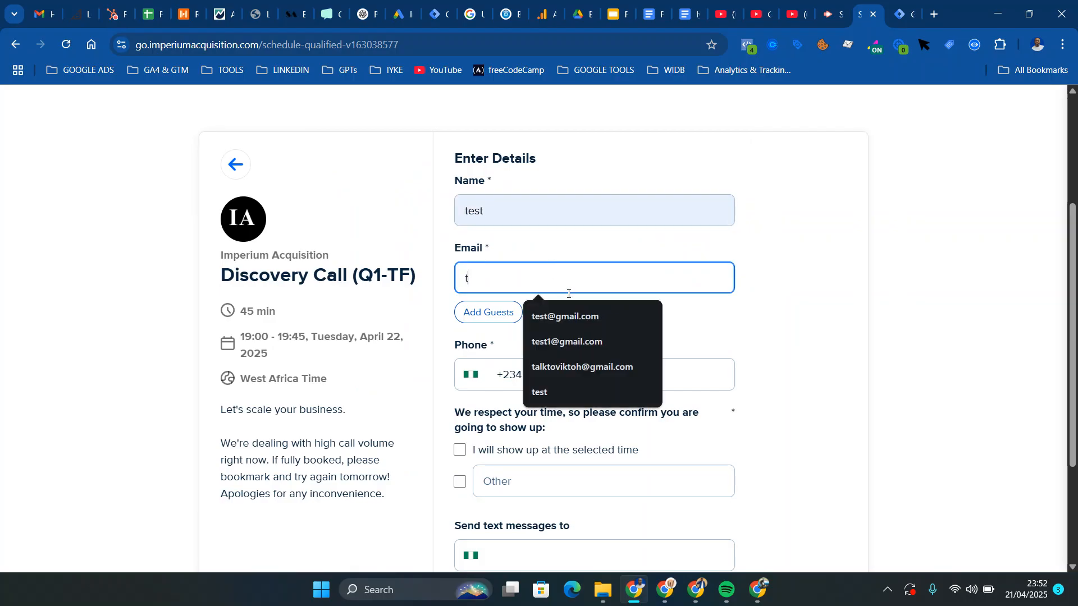
click(578, 317)
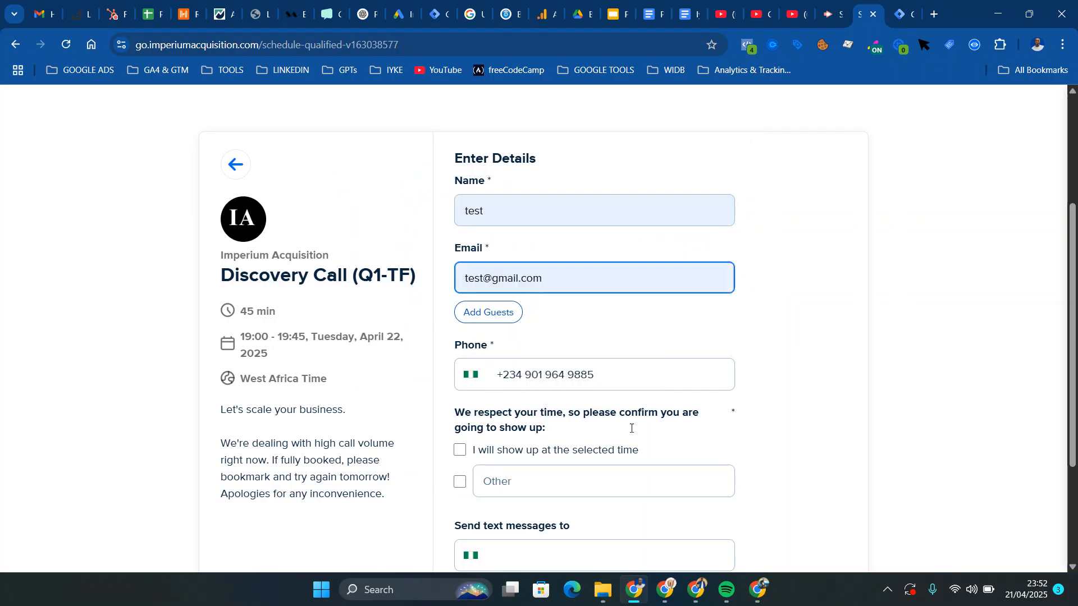
Confirm showing up at the selected time, fill in the text-message phone number, and schedule the event
click(460, 452)
scroll(462, 455, down, 3)
click(623, 382)
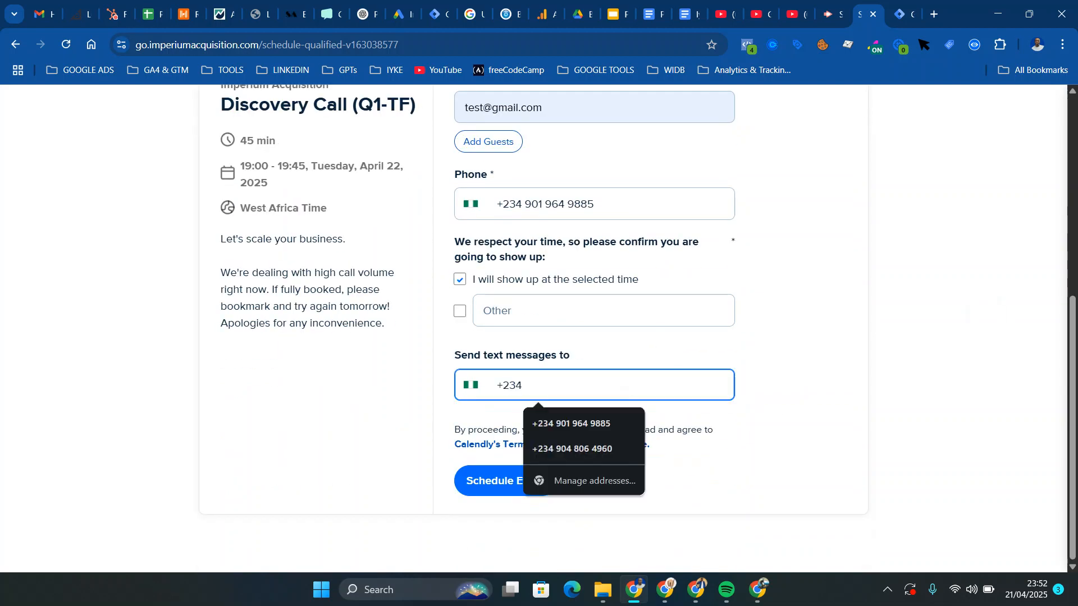
click(572, 425)
click(506, 481)
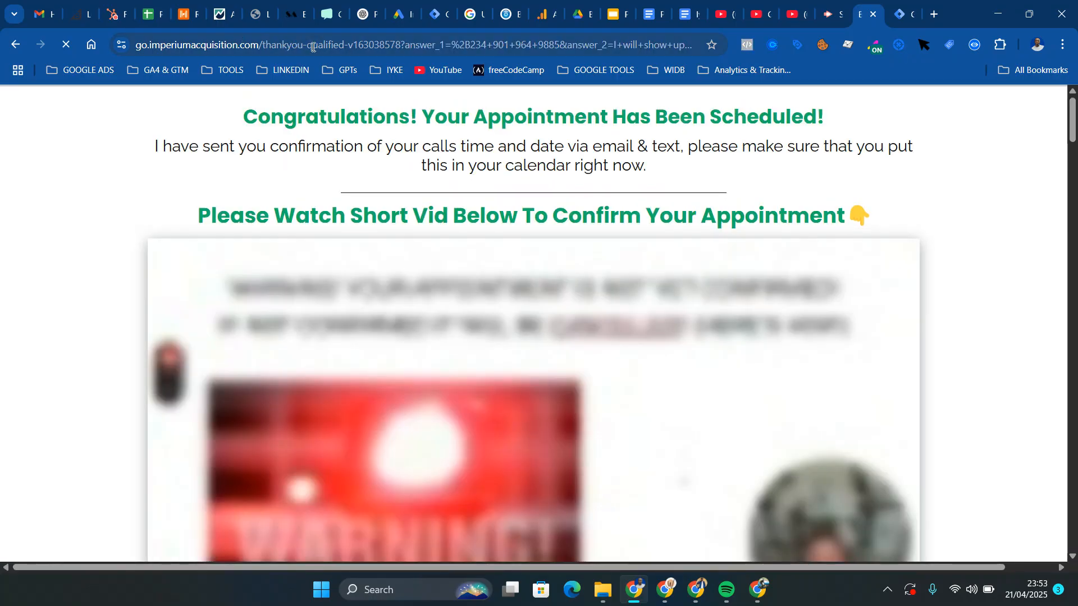
Examine the query parameters in the thank-you page URL, from the form answers through the event details to the invitee fields
click(316, 49)
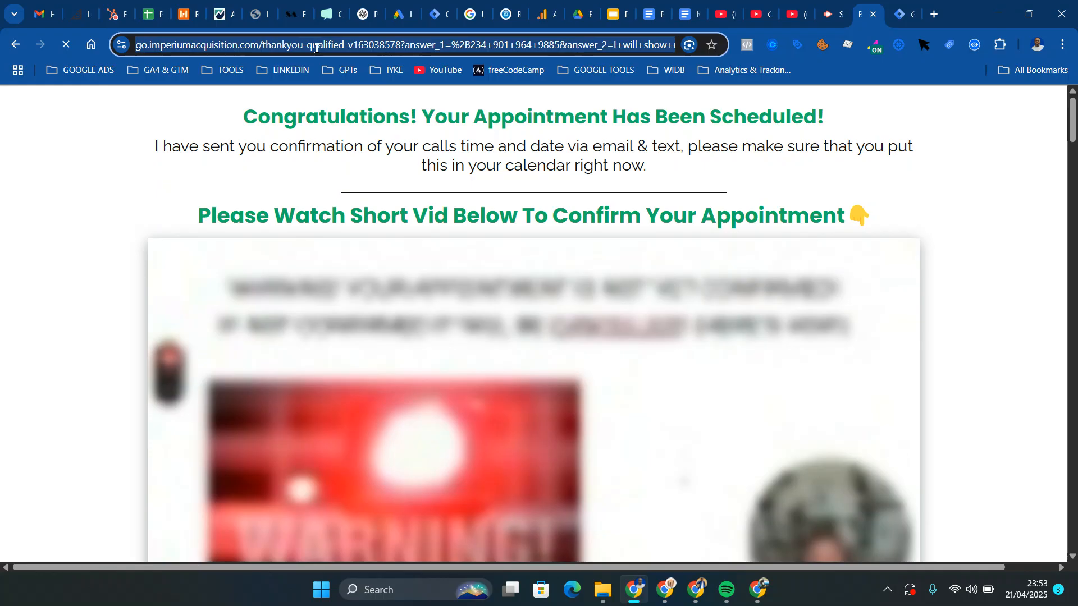
click(315, 48)
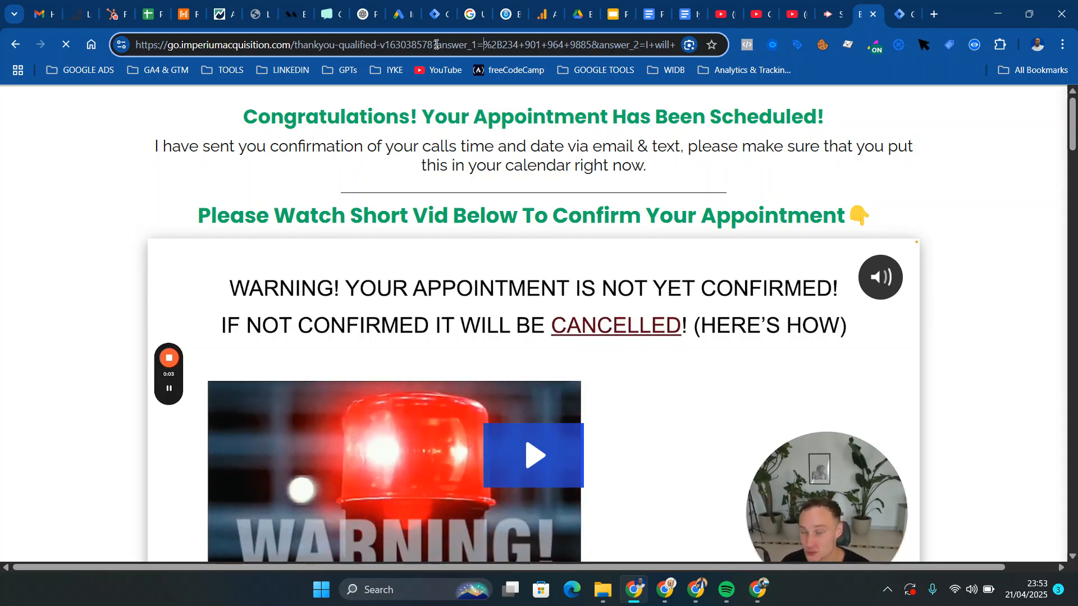
key(Right)
key(Right)
key(Right)
key(Right)
key(Right)
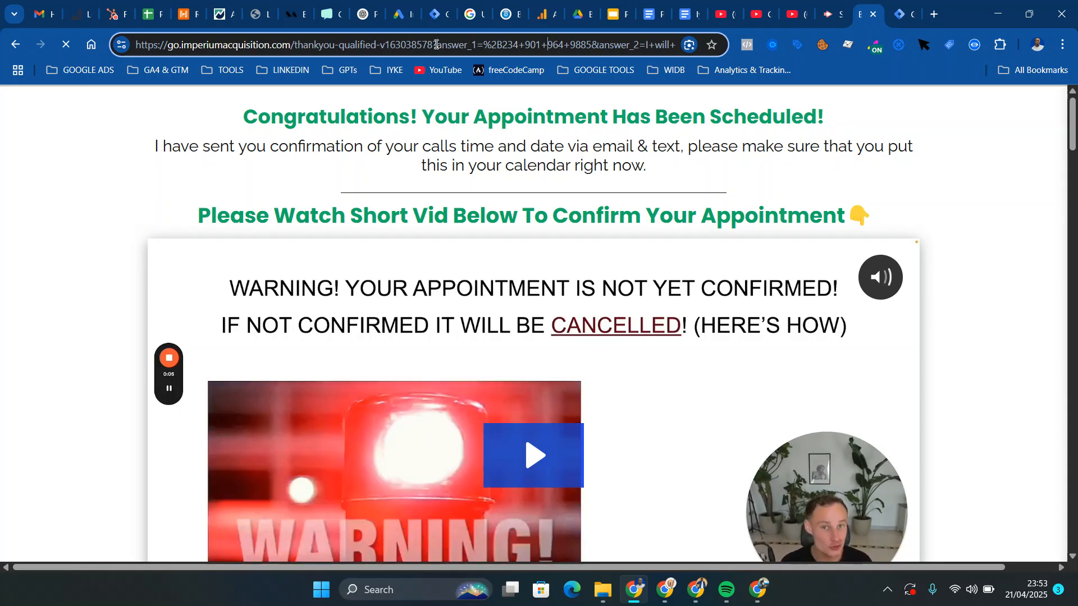
key(Left)
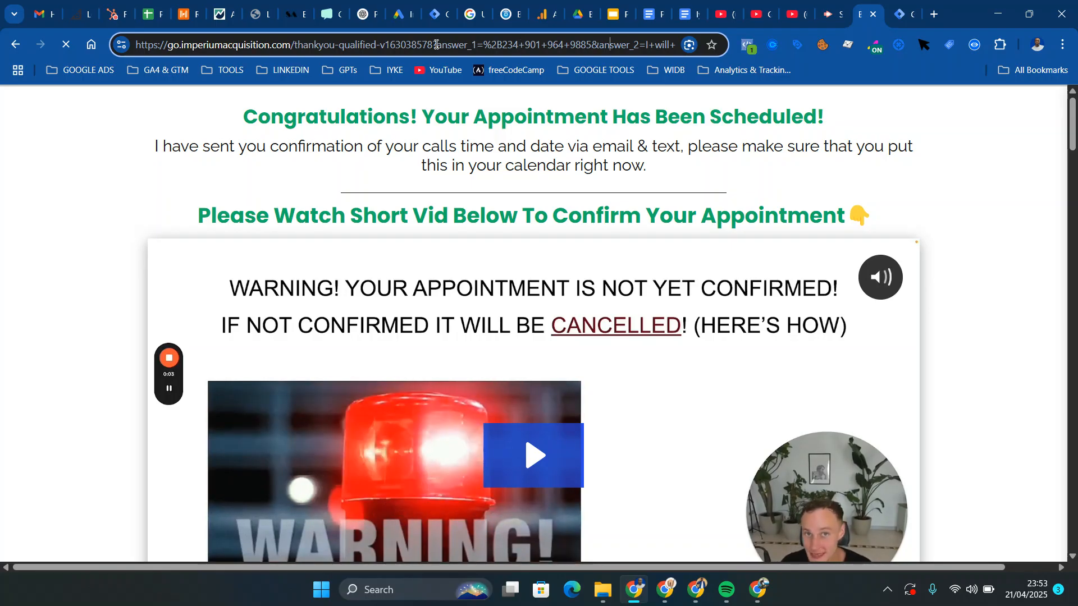
key(Right)
key(Right)
key(Right)
key(Right)
key(Right)
key(Right)
key(Right)
key(Right)
key(Right)
key(Right)
key(Right)
key(Right)
key(Right)
key(Right)
key(Right)
key(Right)
key(Right)
key(Right)
key(Right)
key(Right)
key(Right)
key(Right)
key(Right)
key(Right)
key(Right)
key(Right)
key(Right)
key(Right)
key(Right)
key(Right)
key(Right)
key(Right)
key(Right)
key(Right)
key(Right)
key(Right)
key(Right)
key(Right)
key(Right)
key(Right)
key(Right)
key(Right)
key(Right)
key(Right)
key(Right)
key(Right)
key(Right)
key(Right)
key(Right)
key(Right)
key(Right)
key(Right)
key(Right)
key(Right)
key(Right)
key(Right)
key(Right)
key(Right)
key(Right)
key(Right)
key(Right)
key(Right)
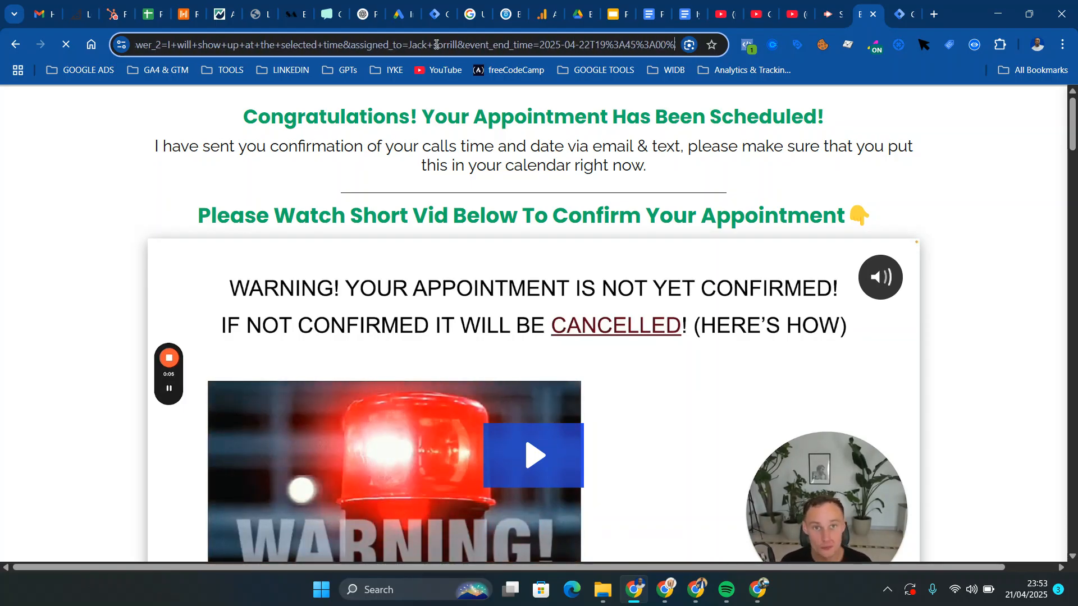
key(Right)
key(Right)
key(Right)
key(Right)
key(Right)
key(Right)
key(Right)
key(Right)
key(Right)
key(Right)
key(Right)
key(Right)
key(Right)
key(Right)
key(Right)
key(Right)
key(Right)
key(Right)
key(Right)
key(Right)
key(Right)
key(Right)
key(Right)
key(Right)
key(Right)
key(Right)
key(Right)
key(Right)
key(Right)
key(Right)
key(Right)
key(Right)
key(Right)
key(Right)
key(Right)
key(Right)
key(Right)
key(Right)
key(Right)
key(Right)
key(Right)
key(Right)
key(Right)
key(Right)
key(Right)
key(Right)
key(Right)
key(Right)
key(Right)
key(Right)
key(Right)
key(Right)
key(Right)
key(Right)
key(Right)
key(Right)
key(Right)
key(Right)
key(Right)
key(Right)
key(Right)
key(Right)
key(Right)
key(Right)
key(Right)
key(Right)
key(Right)
key(Right)
key(Right)
key(Right)
key(Right)
key(Right)
key(Right)
key(Right)
key(Right)
key(Right)
key(Right)
key(Right)
key(Right)
key(Right)
key(Right)
key(Right)
key(Right)
key(Right)
key(Right)
key(Right)
key(Right)
key(Right)
key(Right)
key(Right)
key(Right)
key(Right)
key(Right)
key(Right)
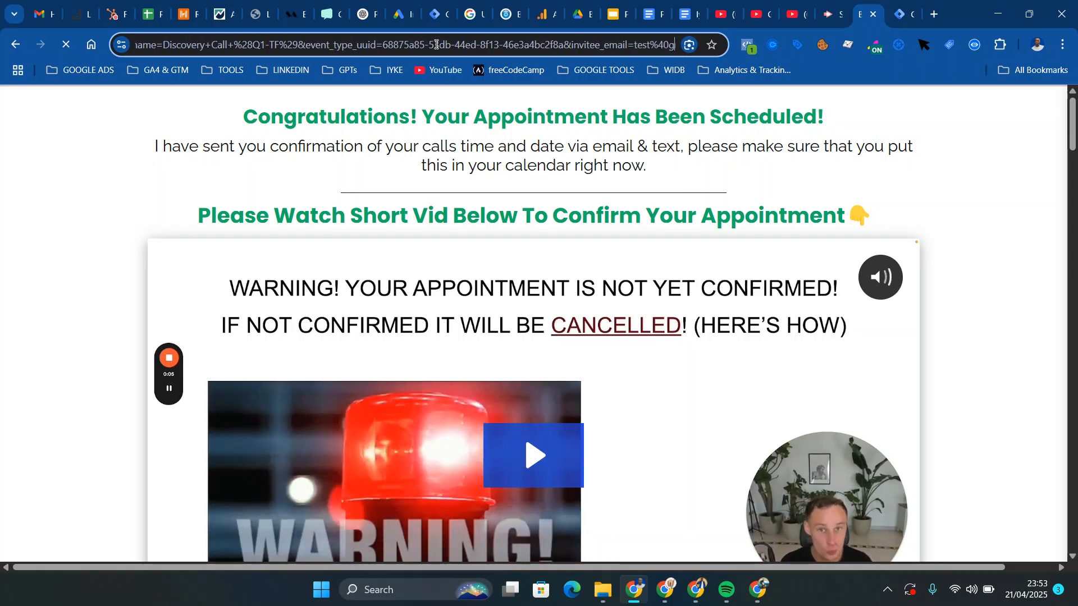
key(Right)
key(Right)
key(Right)
key(Right)
key(Right)
key(Right)
key(Right)
key(Right)
key(Right)
key(Right)
key(Right)
key(Right)
key(Right)
key(Right)
key(Right)
key(Right)
key(Right)
key(Right)
key(Right)
key(Right)
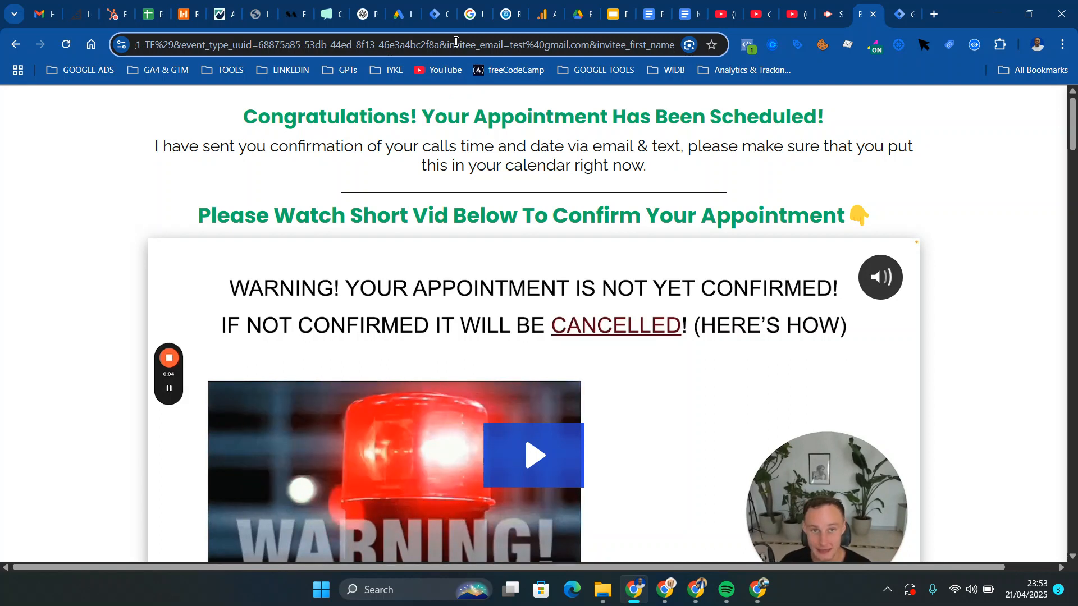
Switch to Google Tag Manager and open the Default Workspace of the womenindigitalbusiness.com container
click(898, 24)
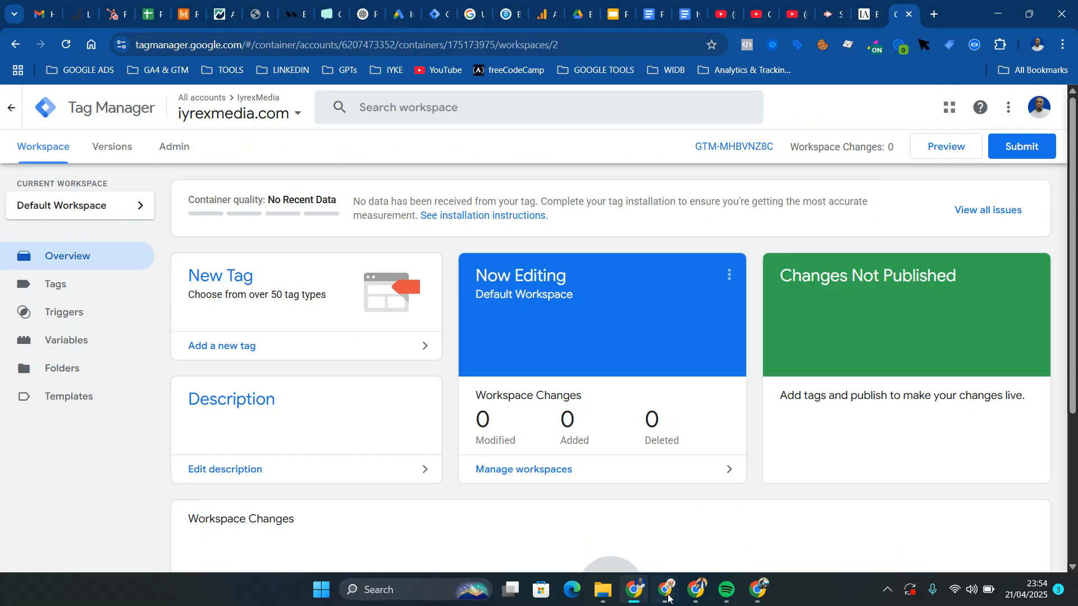
mouse_move(668, 597)
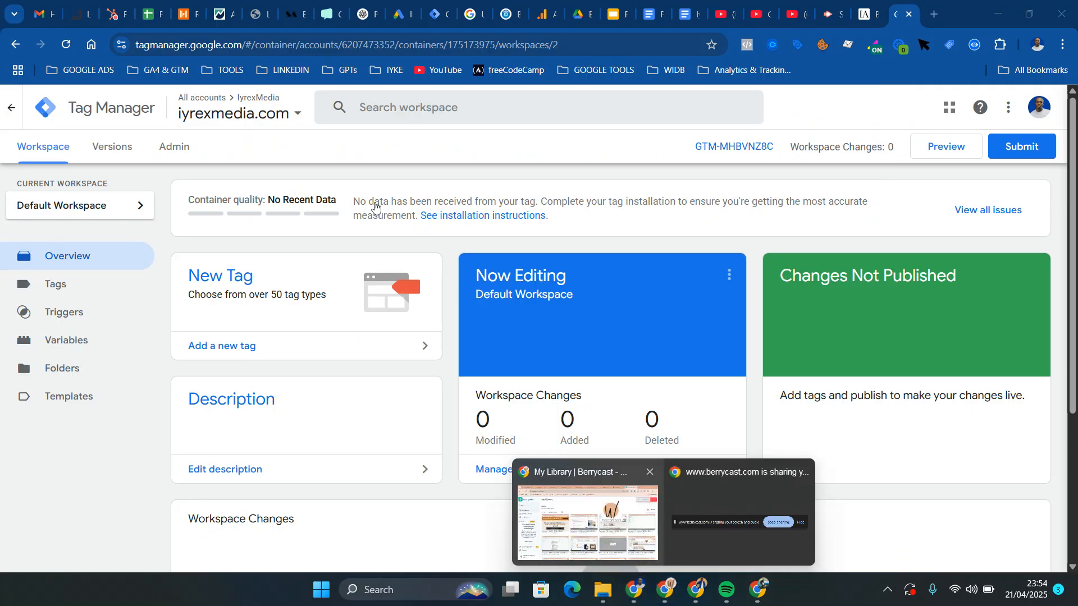
click(291, 115)
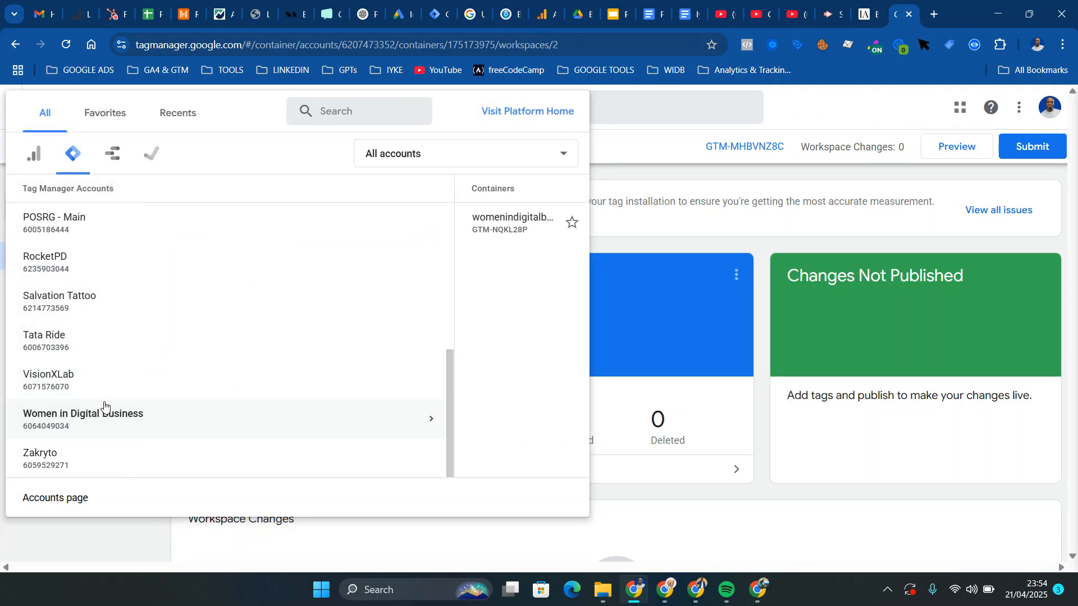
click(404, 225)
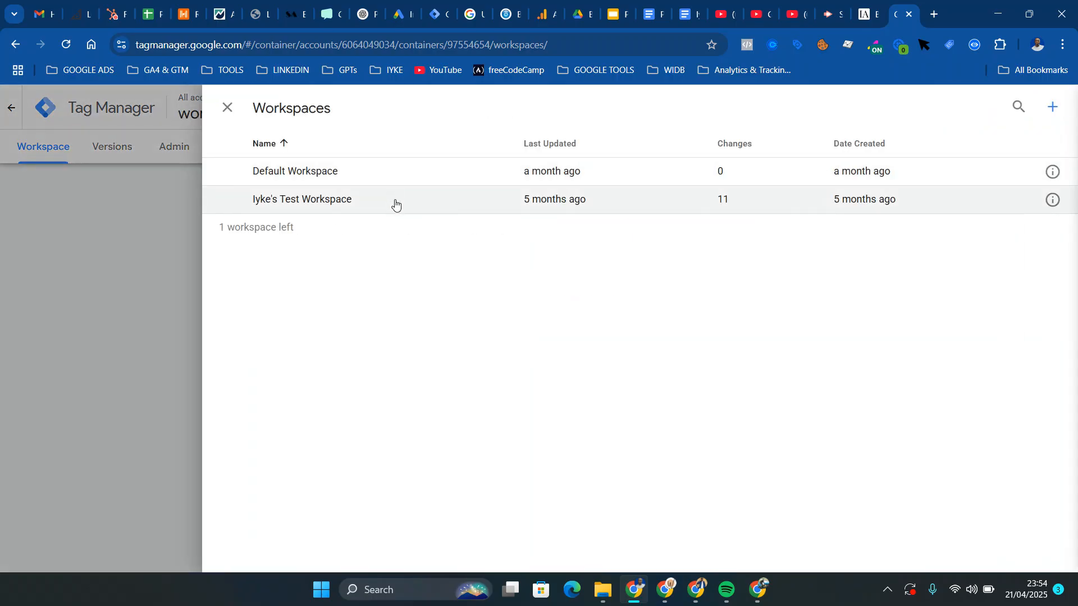
click(406, 173)
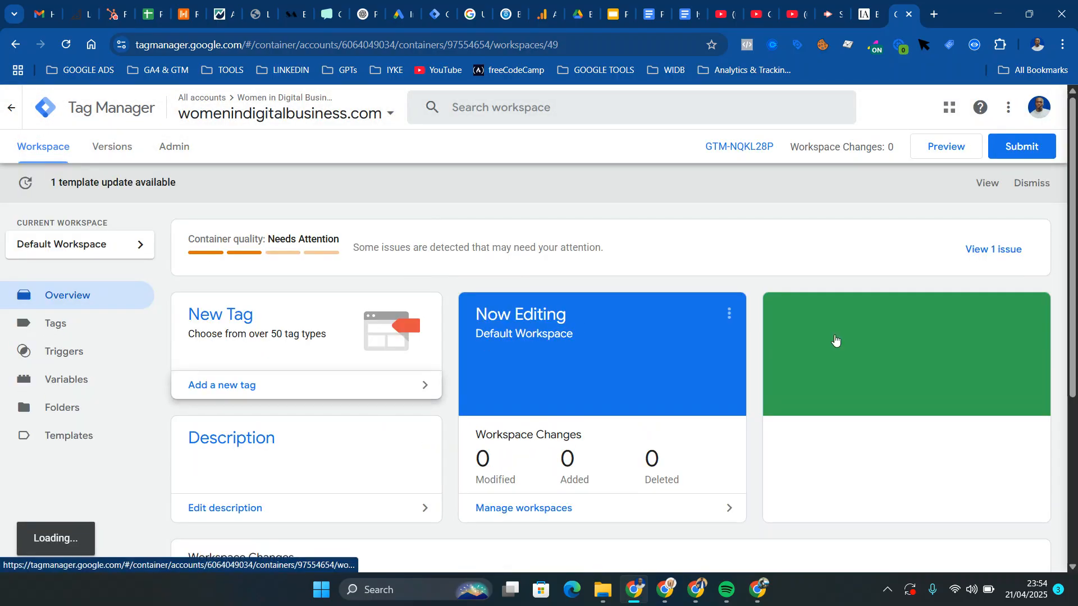
Create a new user-defined variable of type URL in the workspace and set its component type to Query
scroll(835, 340, down, 4)
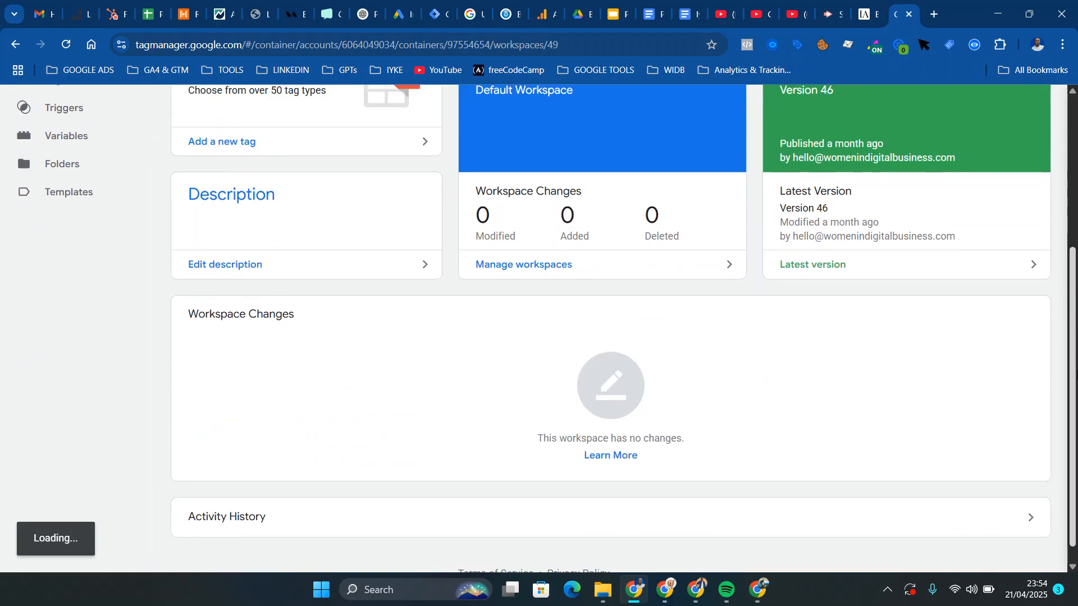
scroll(874, 221, up, 3)
click(50, 295)
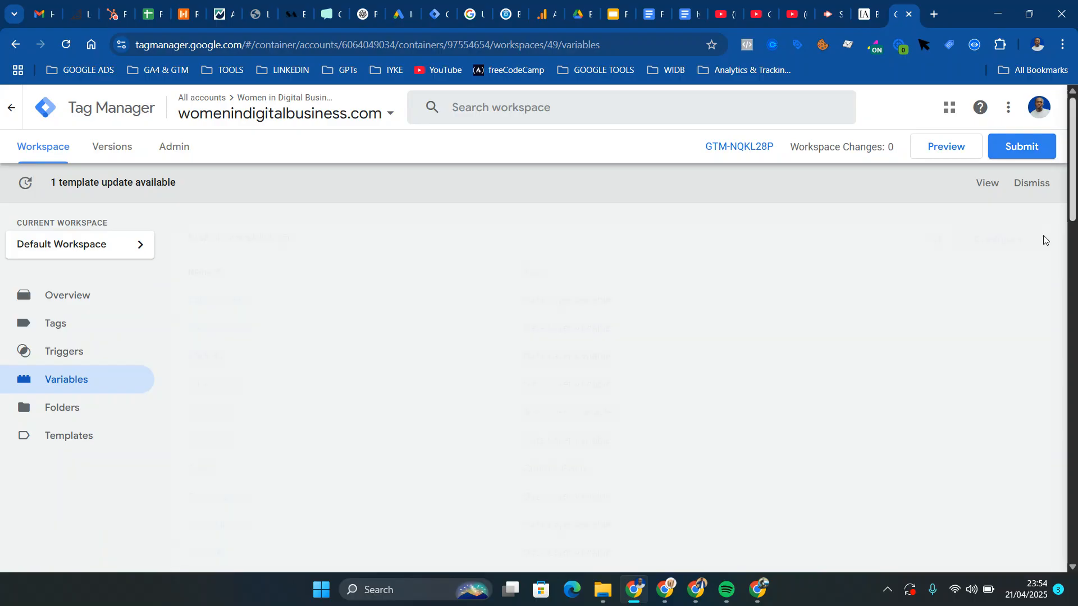
drag(1075, 194, 1076, 315)
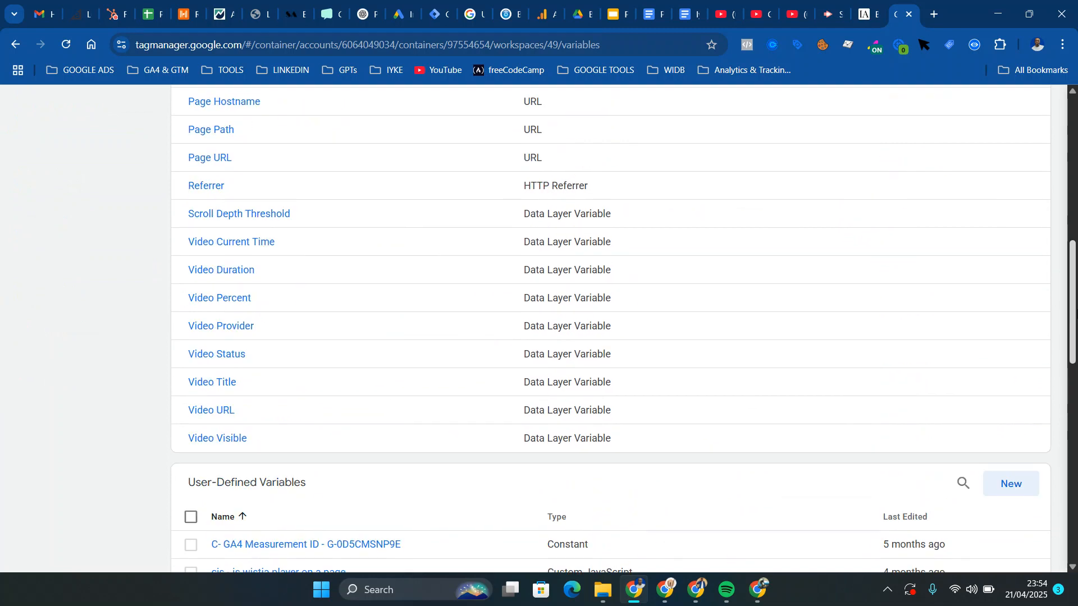
click(1006, 492)
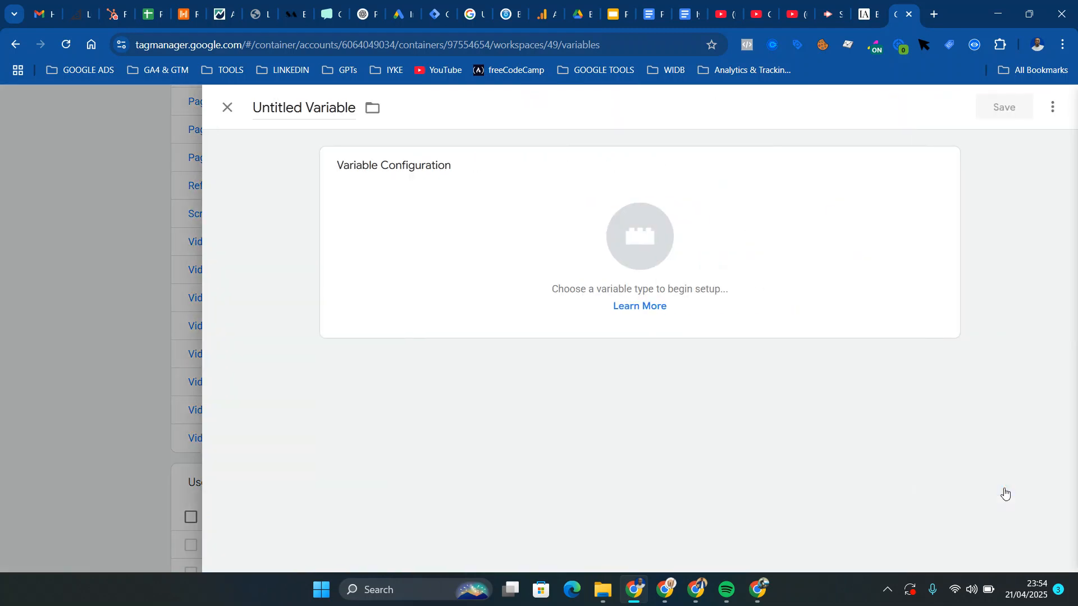
click(828, 323)
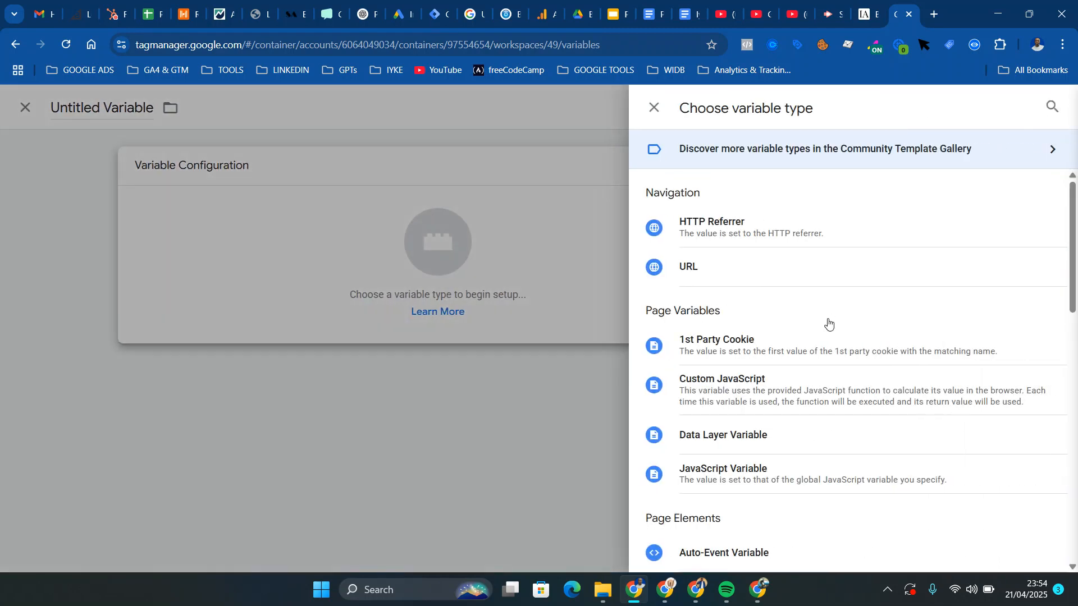
click(777, 269)
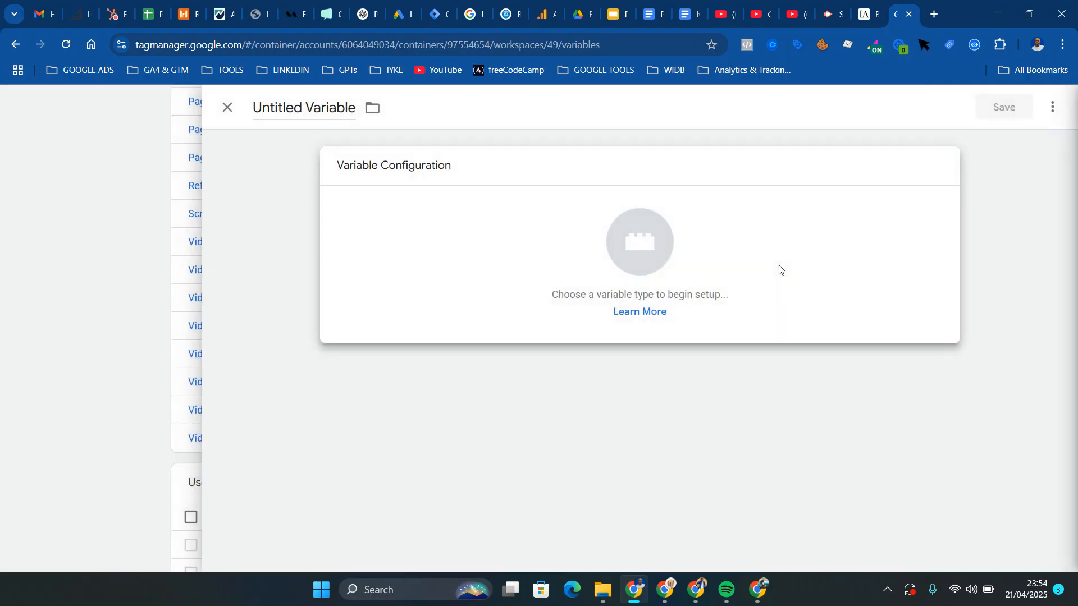
click(427, 315)
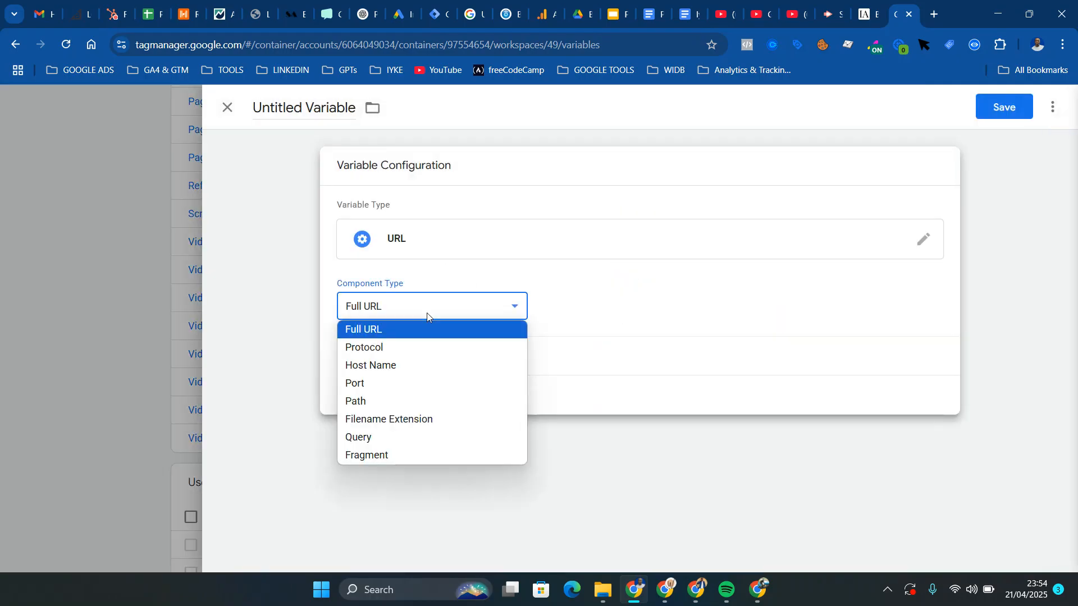
click(385, 438)
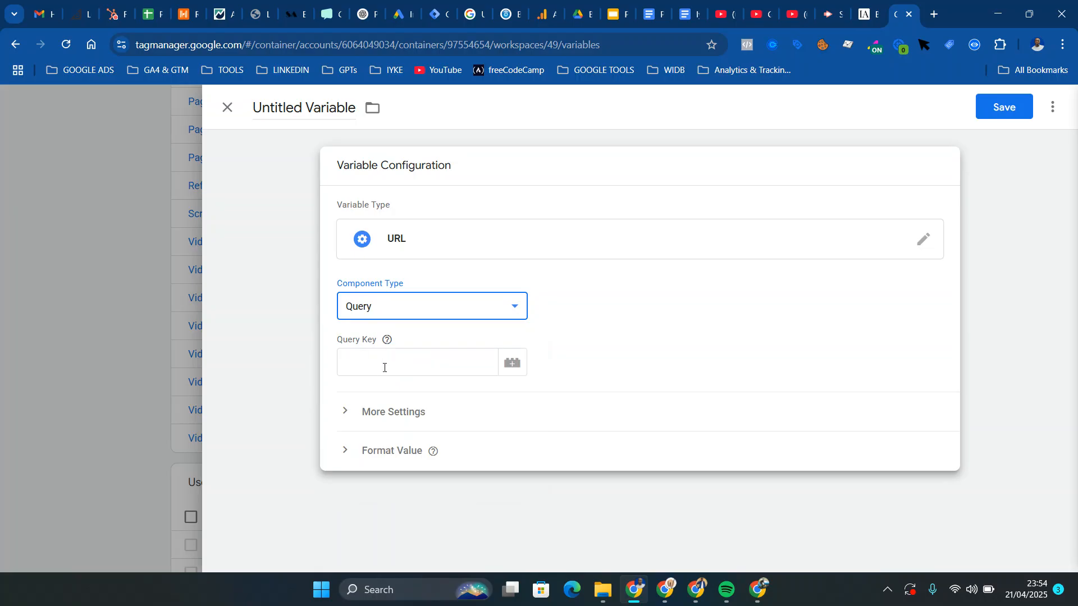
Copy the invitee_email parameter name from the thank-you page URL and set it as the variable's query key
click(427, 358)
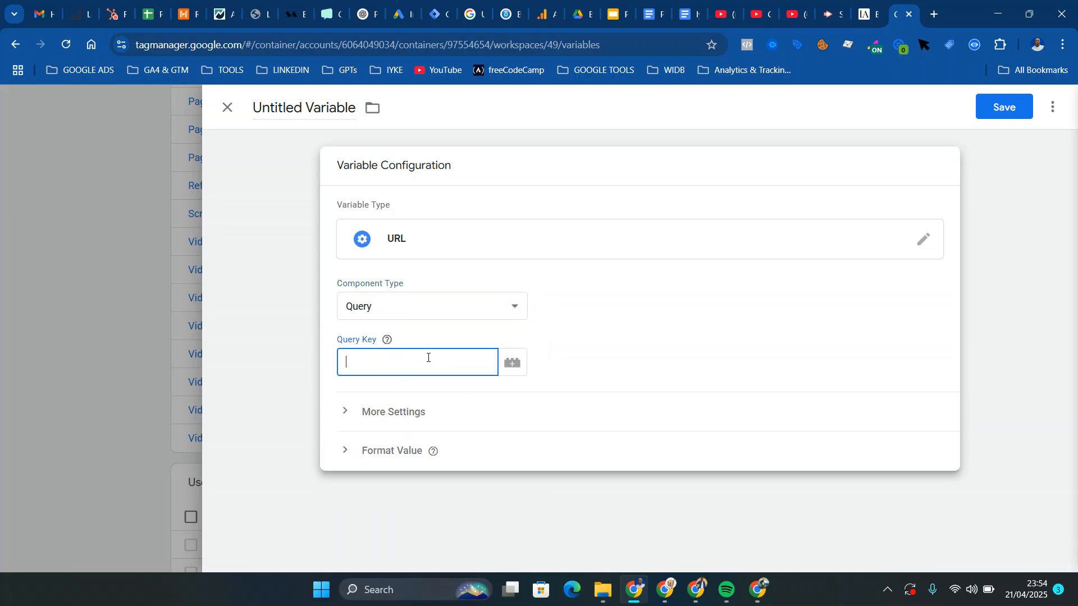
click(865, 14)
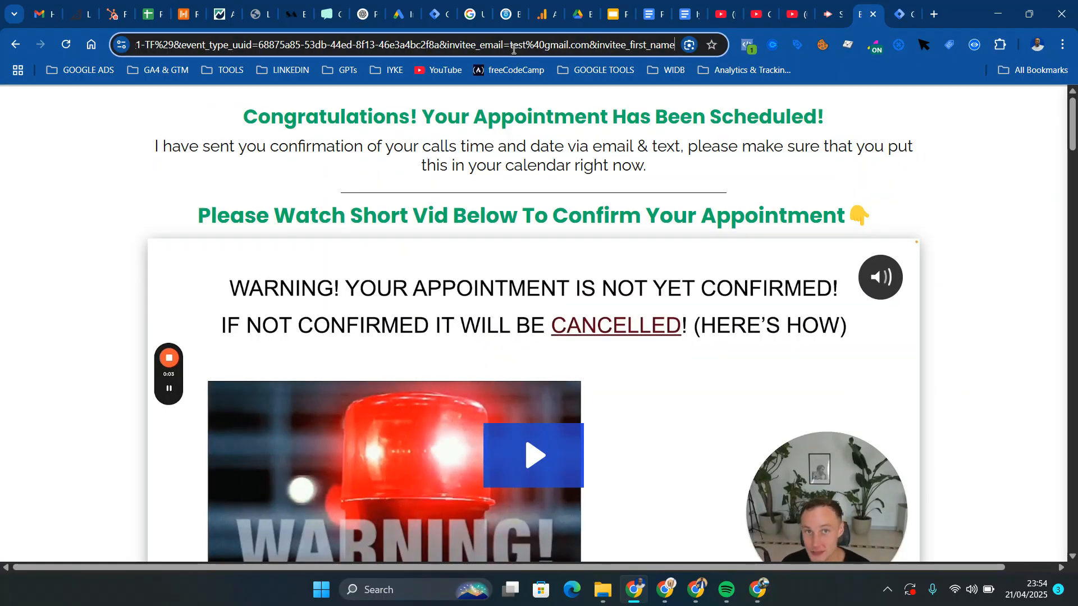
drag(503, 46, 449, 51)
key(ctrl+c)
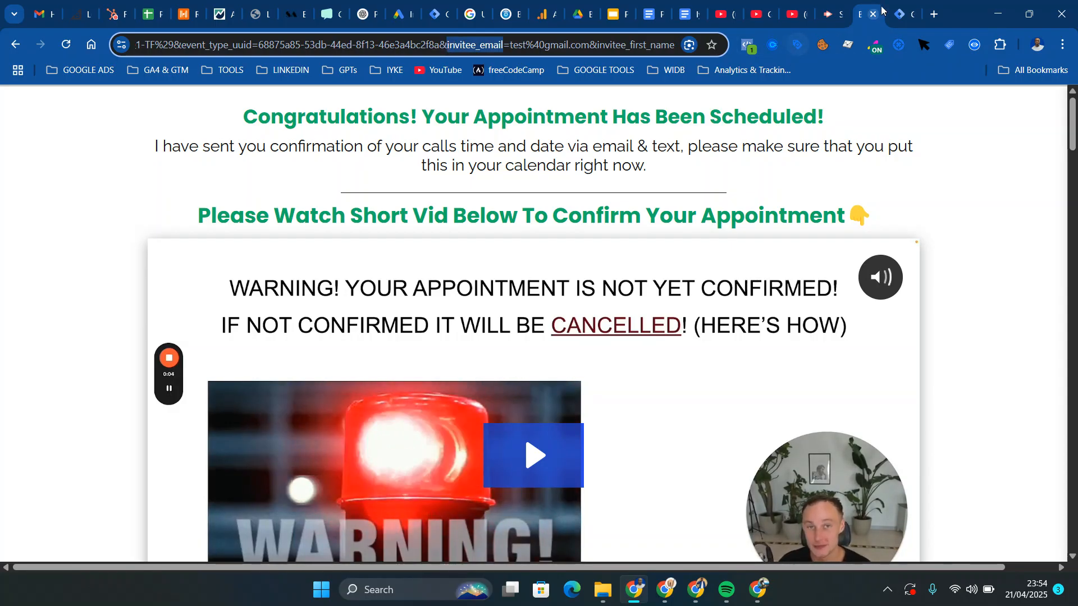
click(904, 7)
key(ctrl+v)
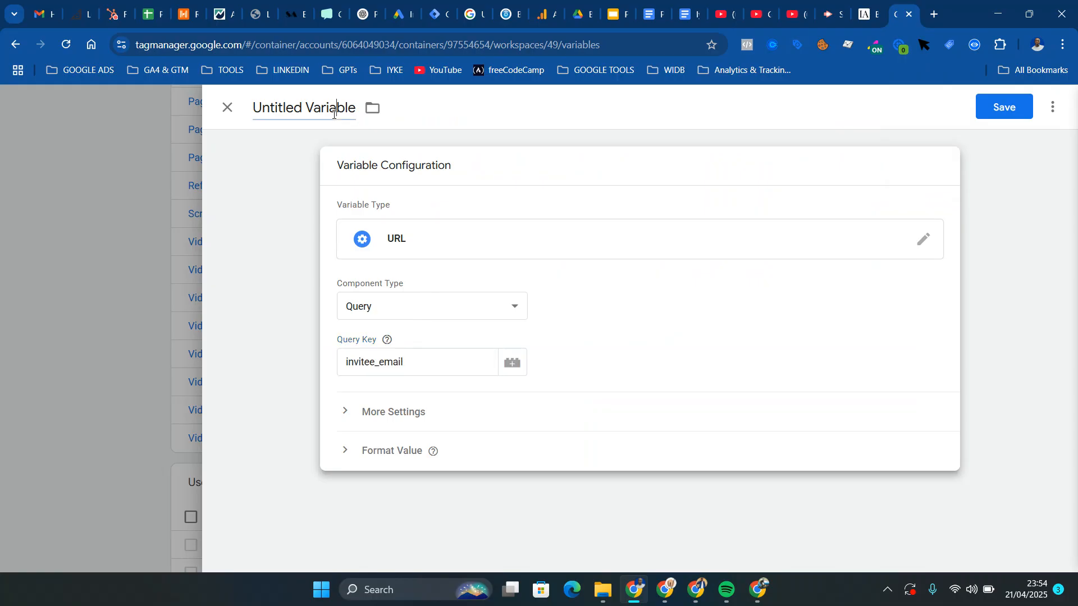
Name the variable "URL - email_address" and save it
click(333, 114)
key(BackSpace)
text(URL)
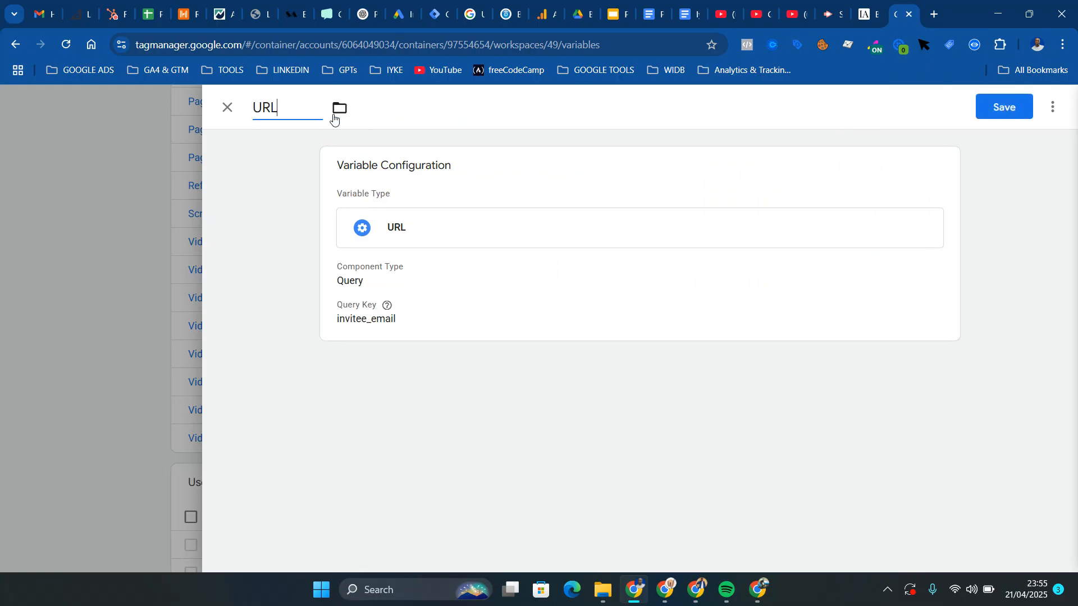
text( - email_address)
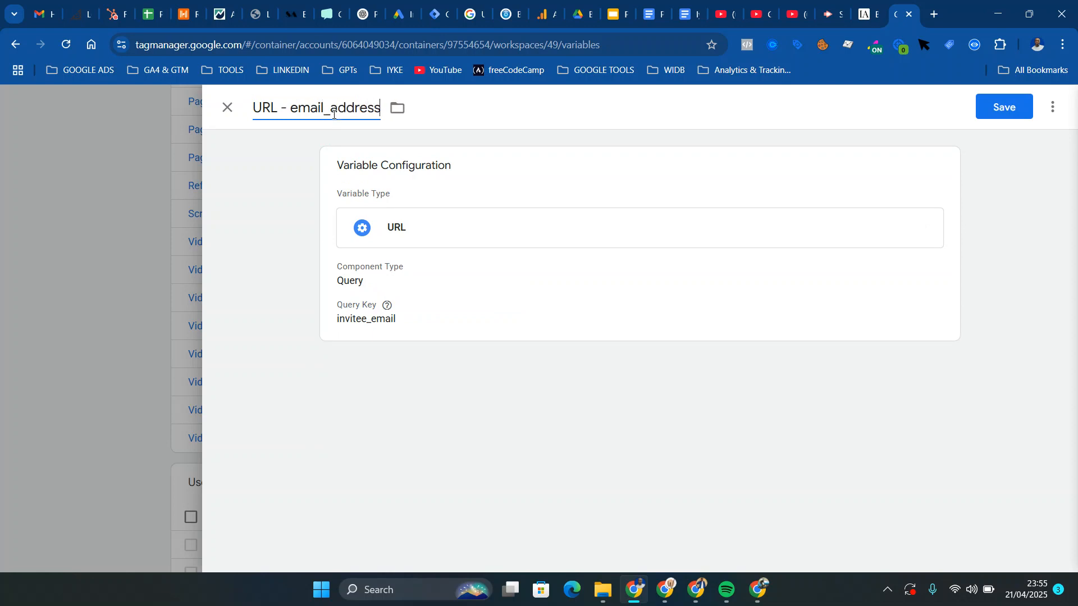
key(Return)
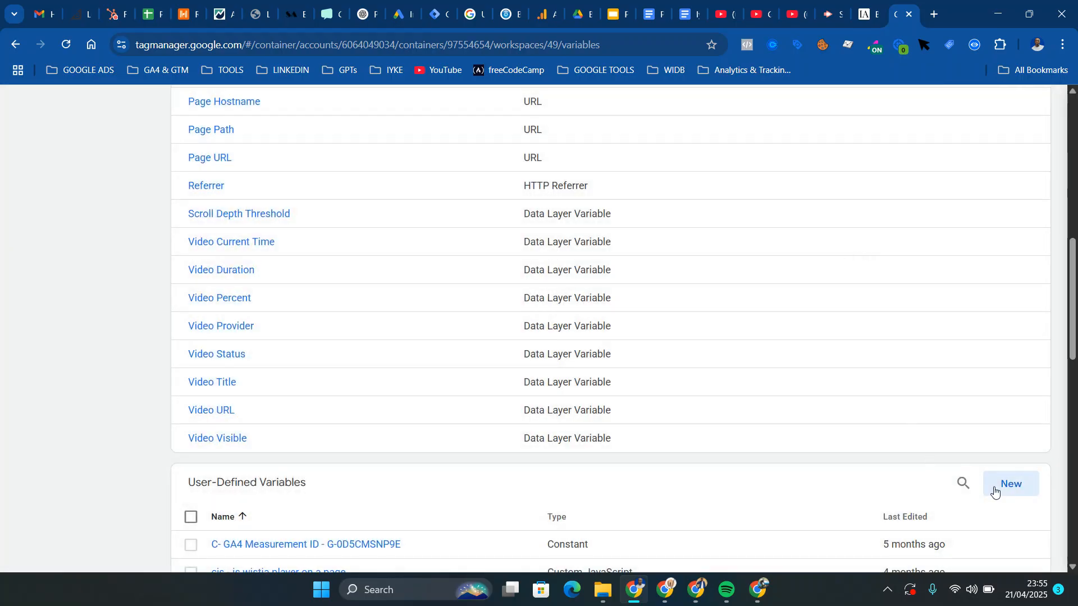
Create another user-defined variable of type URL with the Query component type
click(999, 492)
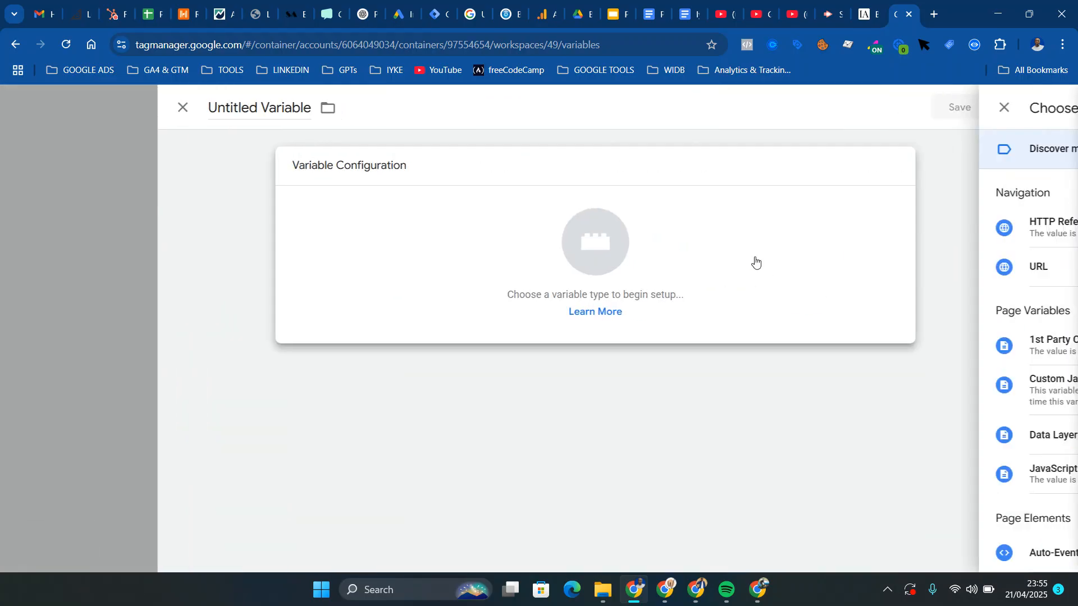
click(755, 262)
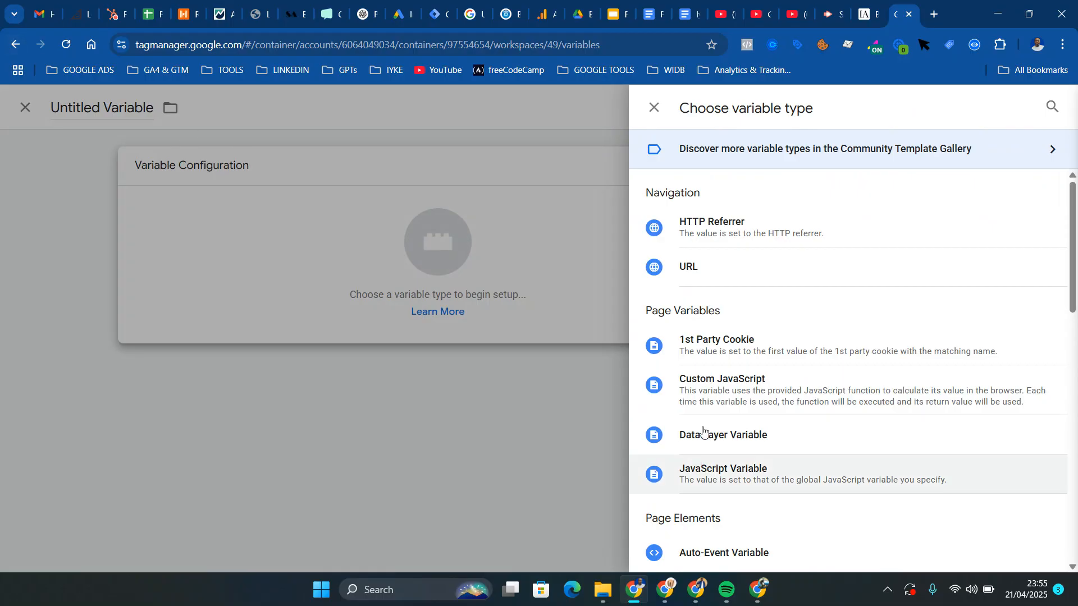
click(717, 272)
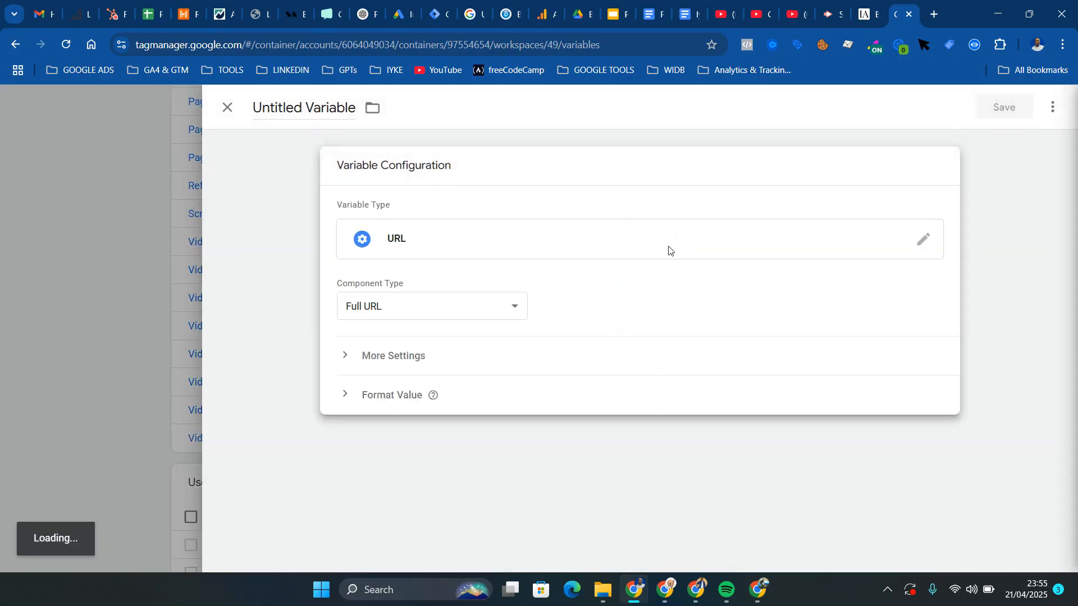
click(498, 306)
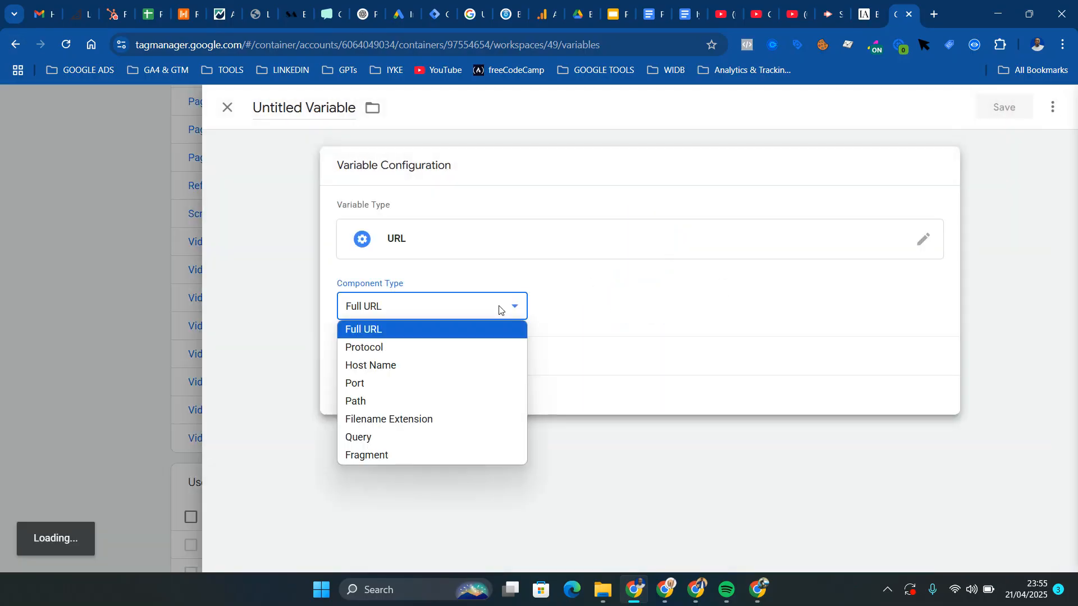
click(385, 437)
Copy the invitee_full_name parameter name from the thank-you page URL and use it as the new variable's query key
click(874, 13)
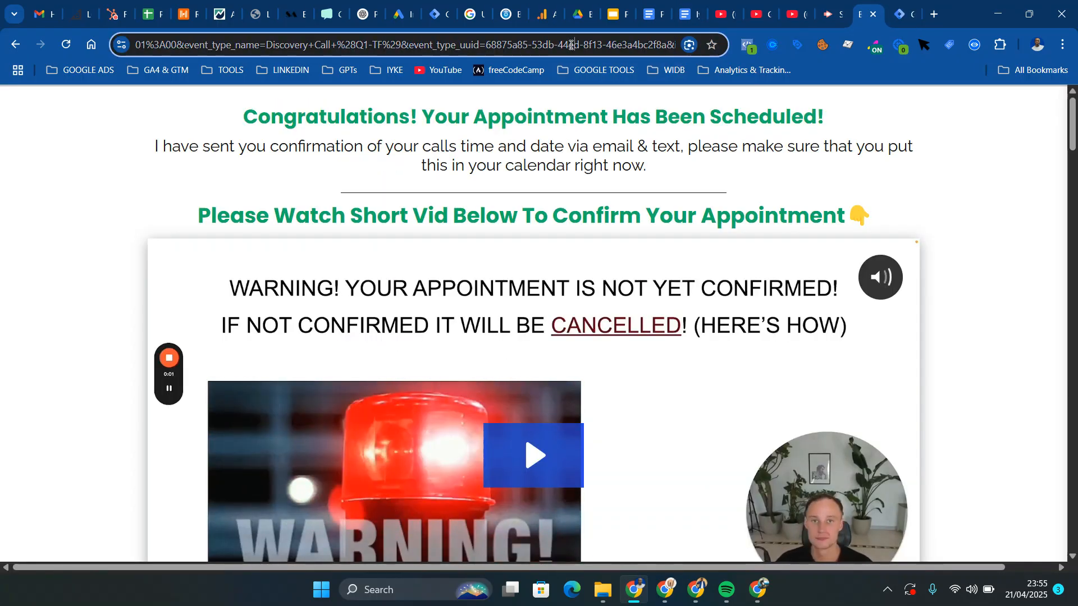
key(Right)
key(Right)
key(Right)
key(Right)
key(Right)
key(Right)
key(Right)
key(Right)
key(Right)
key(Right)
key(Right)
key(Right)
key(Right)
key(Right)
key(Right)
key(Right)
key(Right)
key(Right)
key(Right)
key(Right)
key(Right)
key(Right)
key(Right)
key(Right)
key(Right)
key(Right)
key(Right)
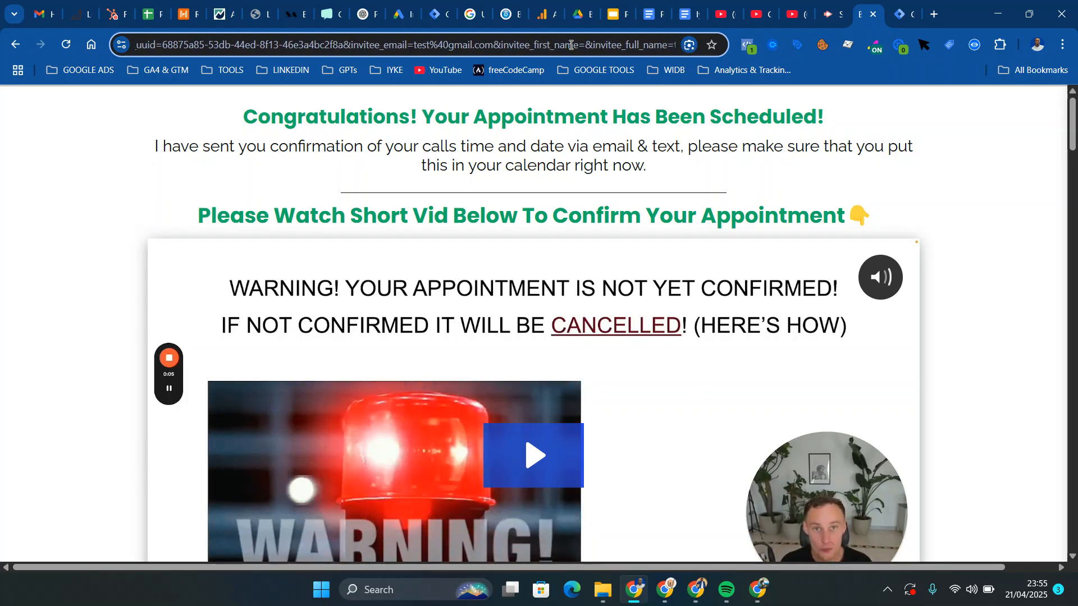
key(Right)
key(Right)
key(Right)
key(Right)
key(Right)
key(Right)
key(Right)
key(Right)
key(Right)
key(Right)
key(Right)
key(Right)
key(Right)
key(Right)
key(Right)
key(Right)
key(Right)
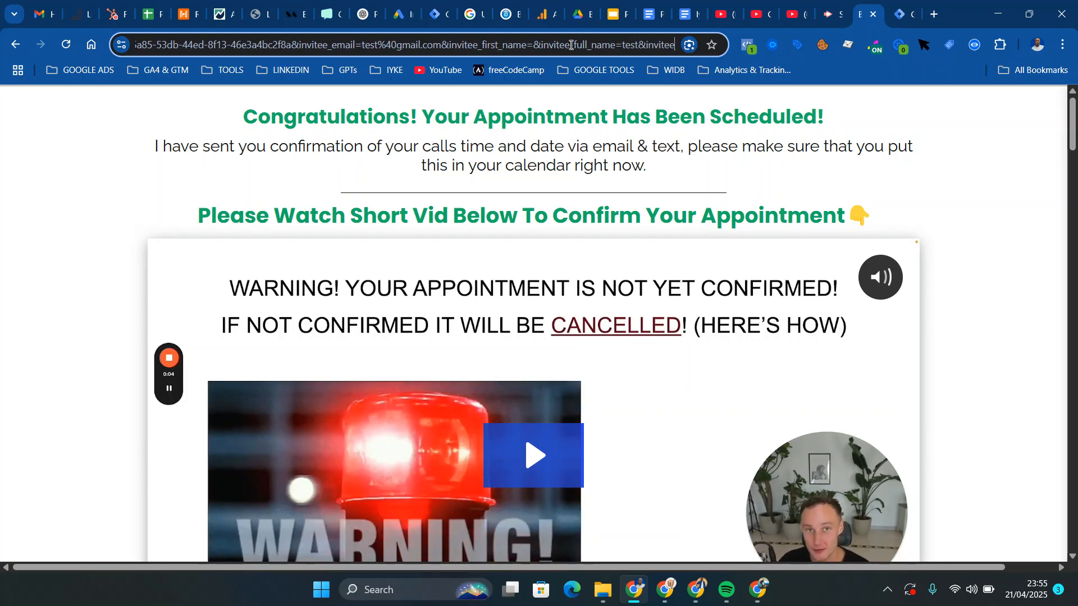
double_click(536, 45)
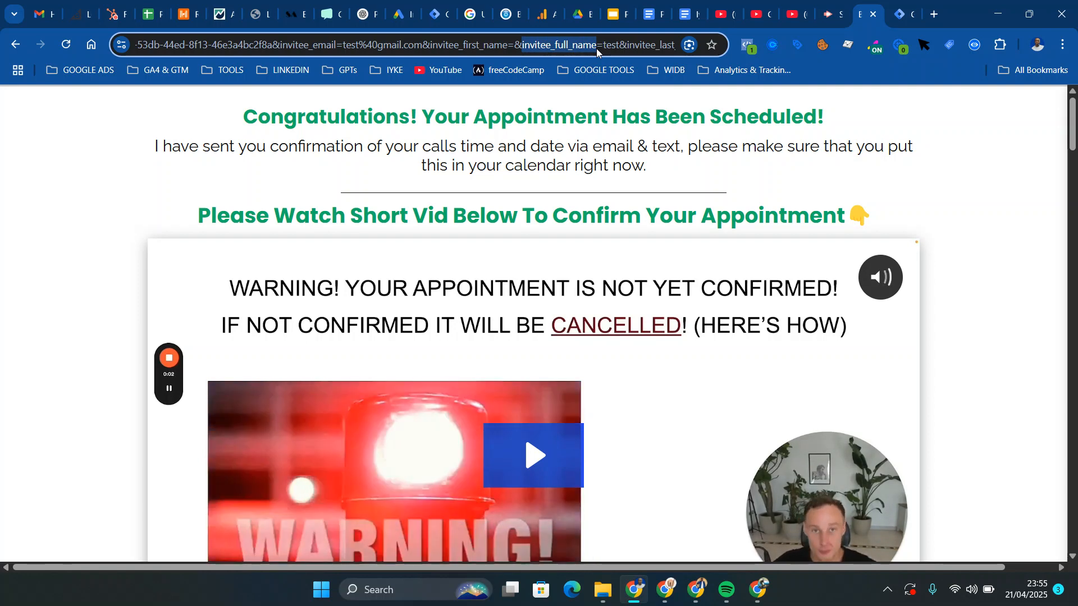
click(899, 7)
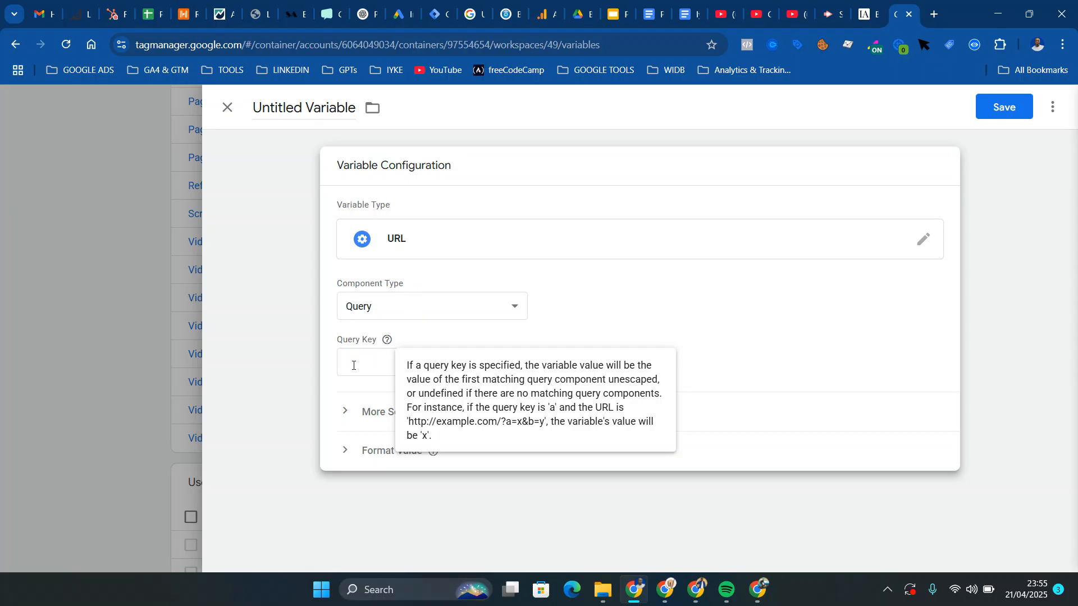
Name the variable "URL - full_name" and save it
click(296, 98)
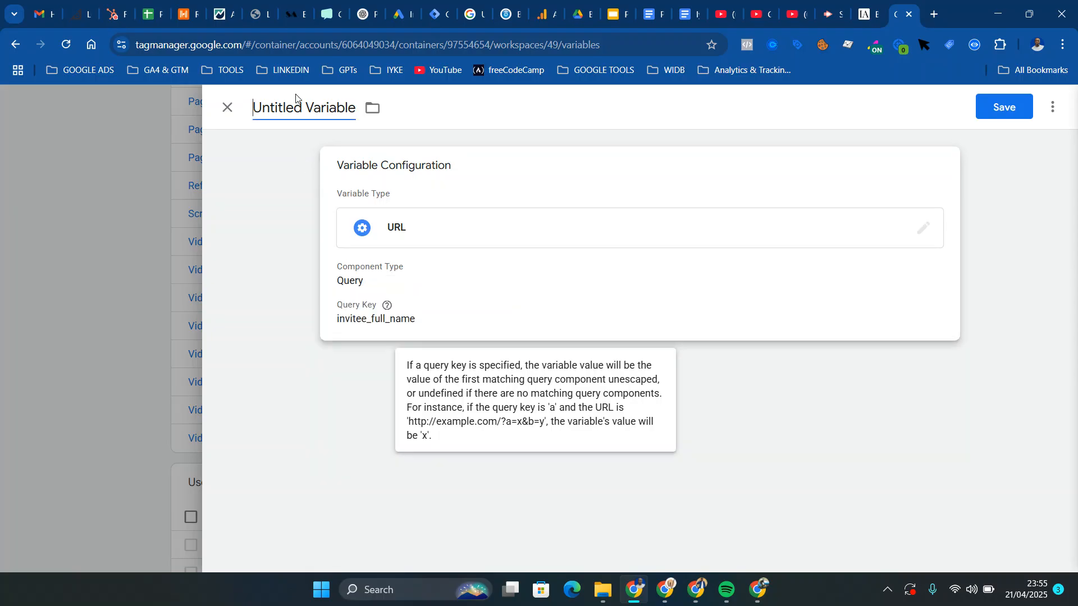
key(ctrl+a)
key(BackSpace)
text(URL)
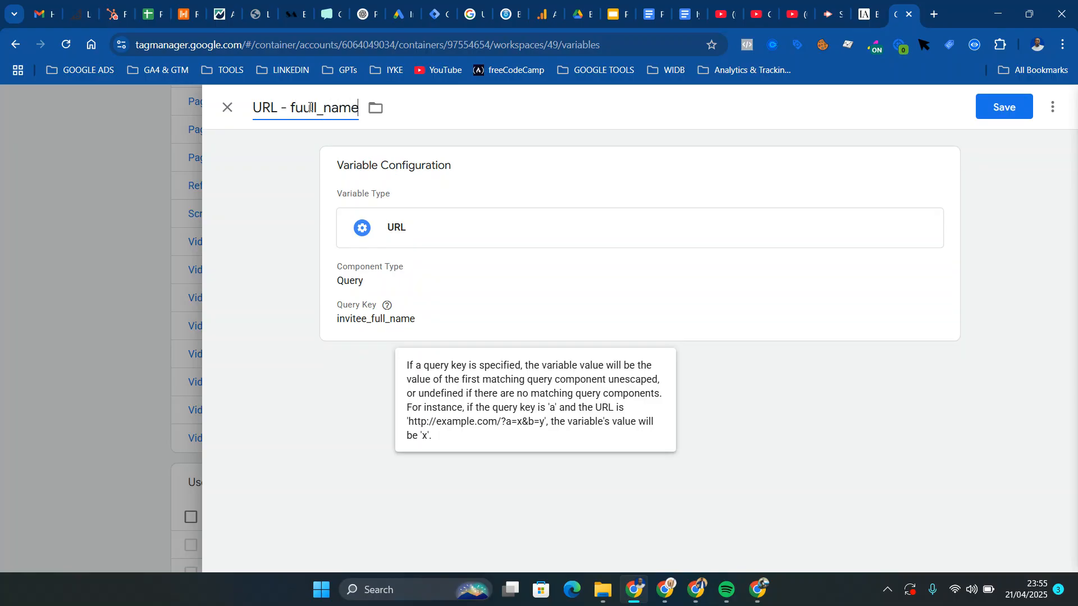
key(BackSpace)
key(ctrl+s)
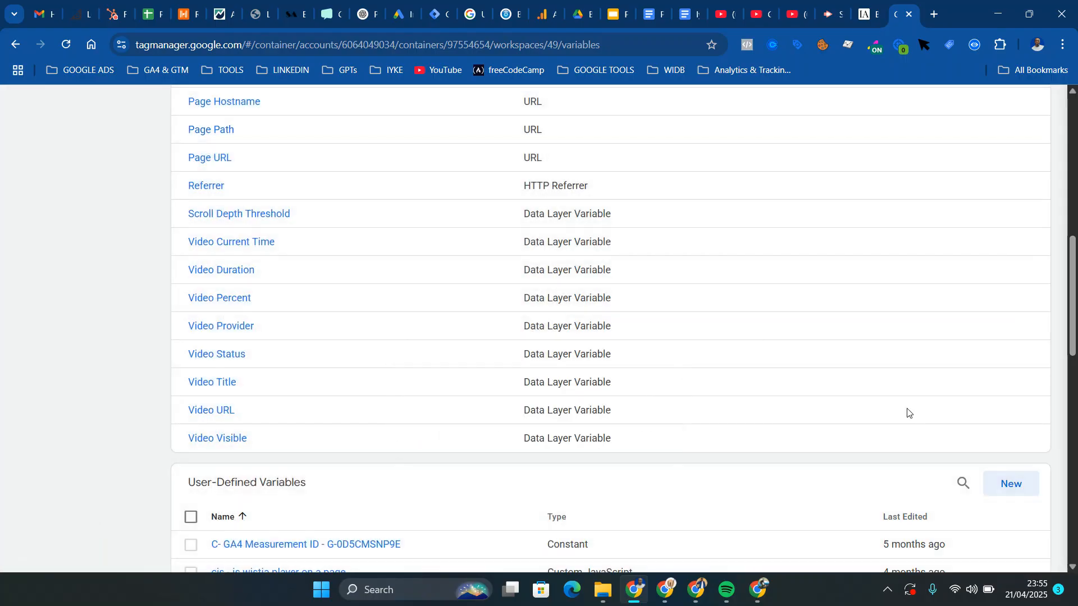
Duplicate the URL - email_address variable and remove the "Copy of" prefix from the duplicate's name
scroll(1043, 404, down, 12)
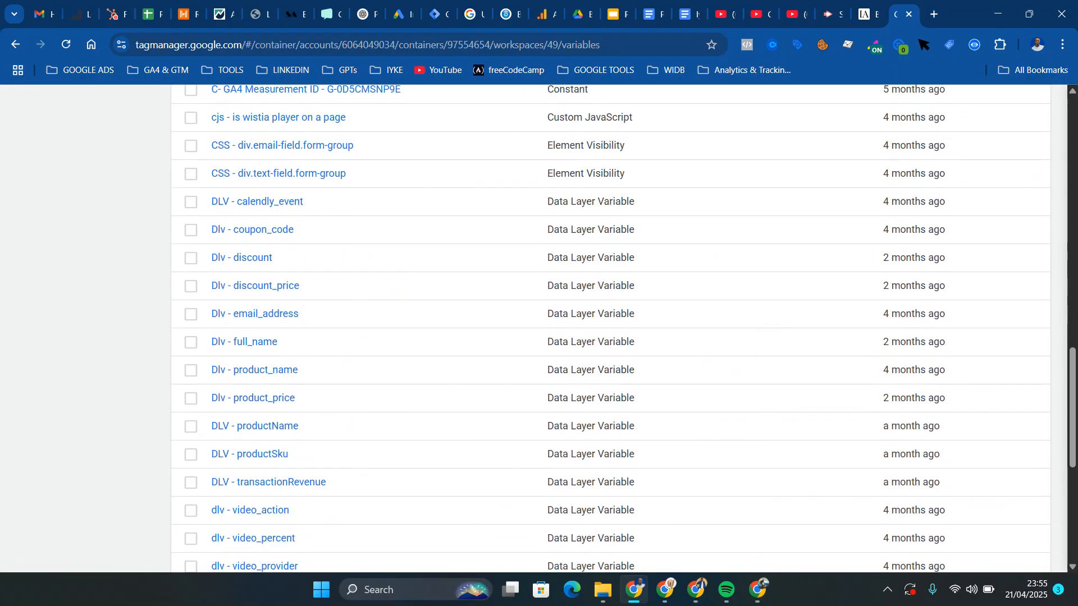
scroll(1041, 399, down, 4)
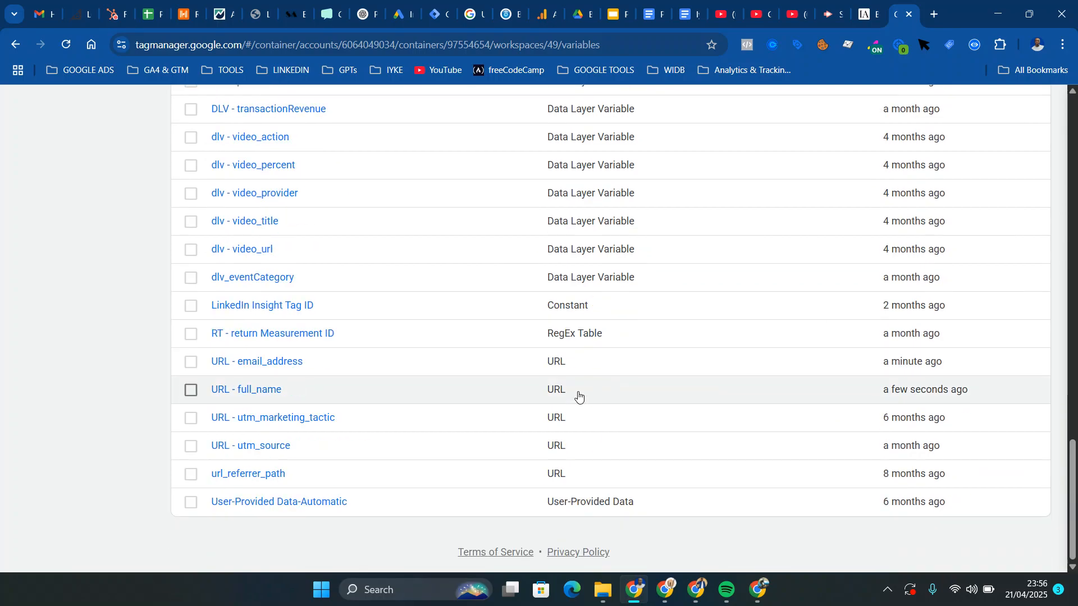
click(283, 368)
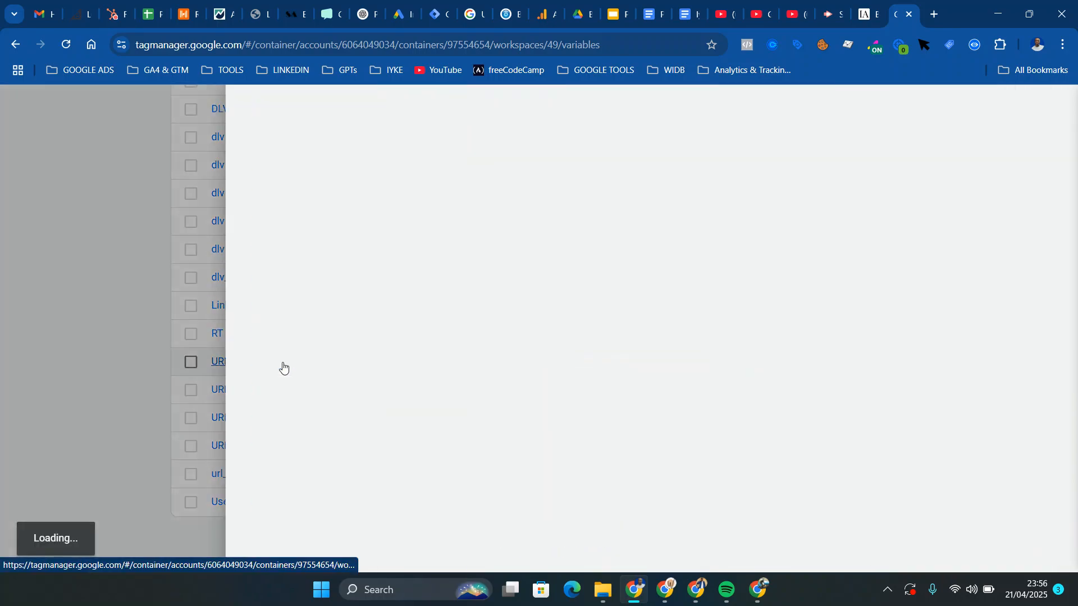
click(1061, 109)
click(1018, 136)
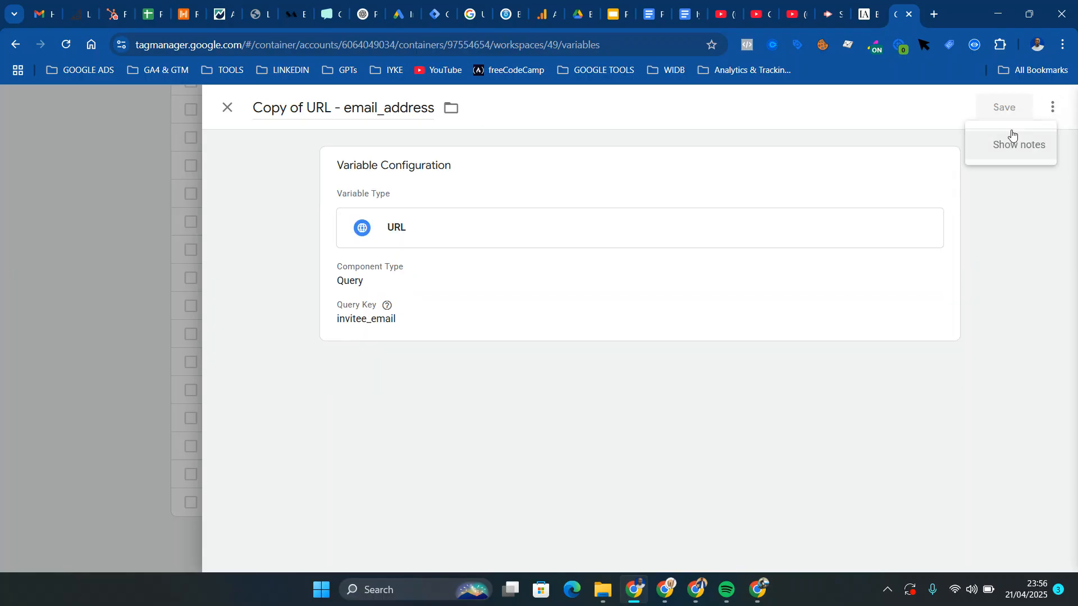
click(307, 110)
key(BackSpace)
key(BackSpace)
key(BackSpace)
key(BackSpace)
key(BackSpace)
key(BackSpace)
key(BackSpace)
key(BackSpace)
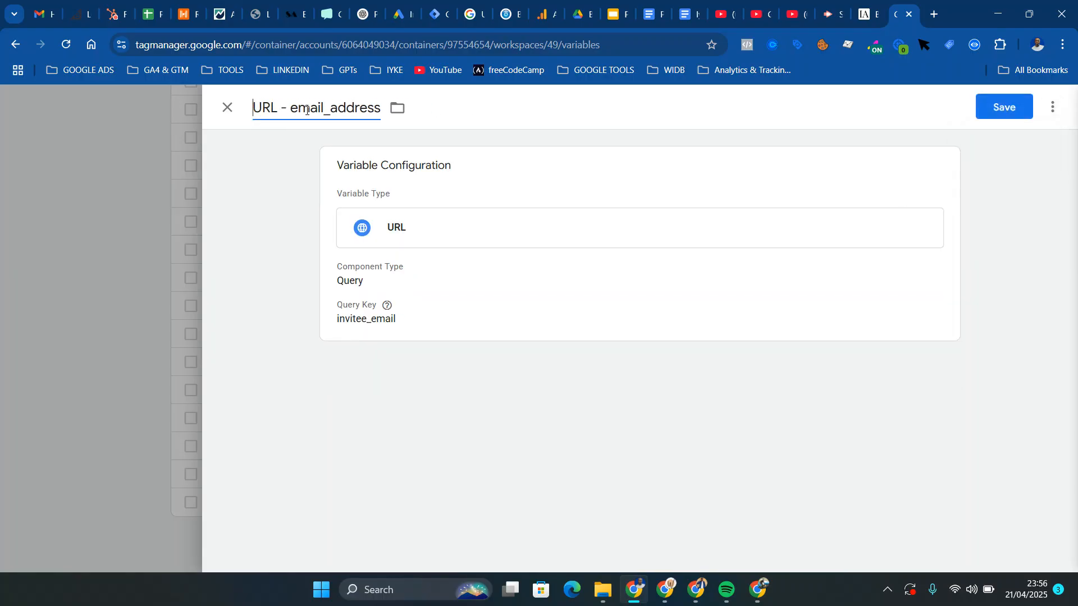
Examine the thank-you page URL from the invitee_full_name parameter through to its end for a phone number parameter
click(868, 16)
click(648, 44)
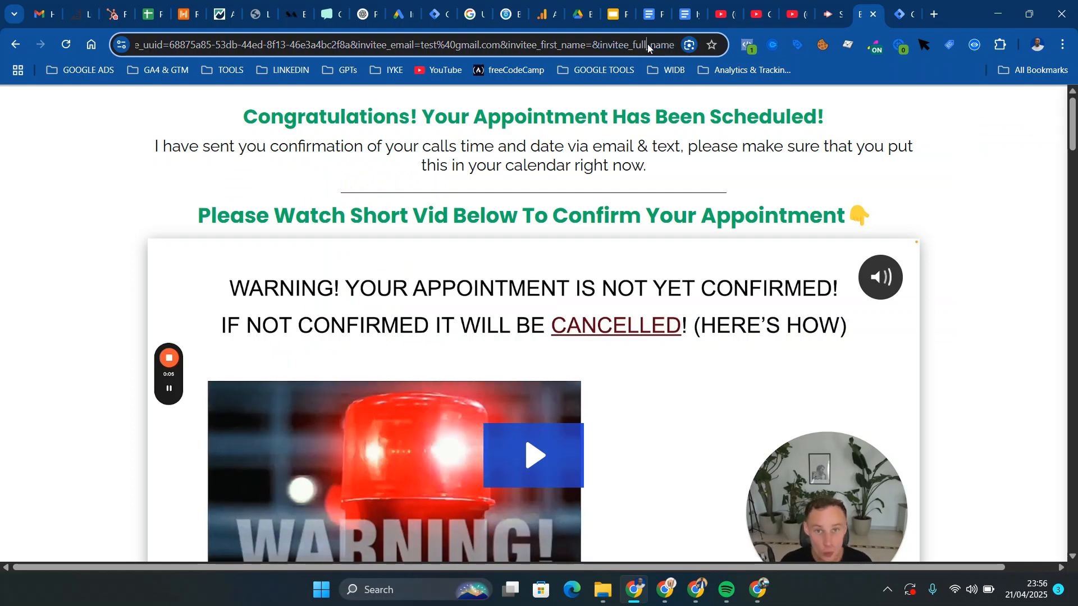
key(Right)
key(Right)
key(Right)
key(Right)
key(Right)
key(Right)
key(Right)
key(Right)
key(Right)
key(Right)
key(Right)
key(Right)
key(Right)
key(Right)
key(Right)
key(Right)
key(Right)
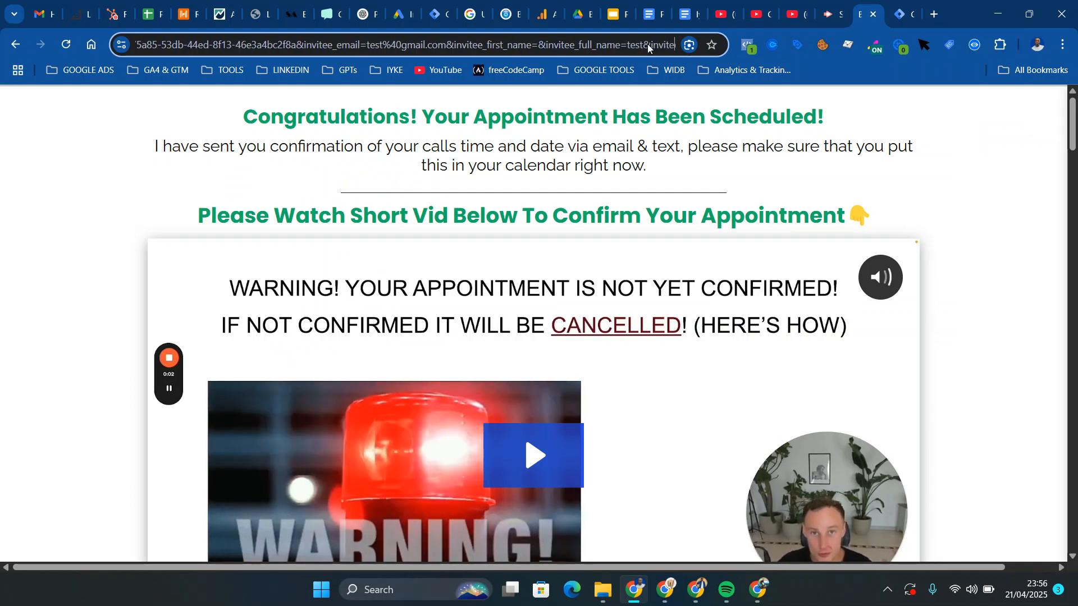
key(Right)
key(Right)
key(Right)
key(Right)
key(Right)
key(Right)
key(Right)
key(Right)
key(Right)
key(Right)
key(Right)
key(Right)
key(Right)
key(Right)
key(Right)
key(Right)
key(Right)
key(Right)
key(Right)
key(Right)
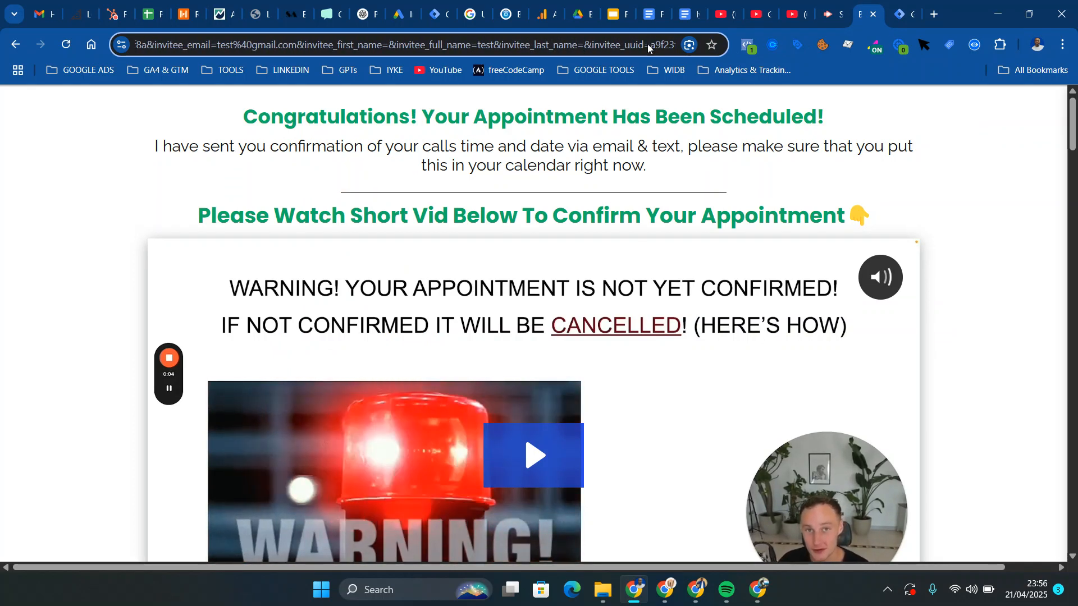
key(Right)
key(Right)
key(Right)
key(Right)
key(Right)
key(Right)
key(Right)
key(Right)
key(Right)
key(Right)
key(Right)
key(Right)
key(Right)
key(Right)
key(Right)
key(Right)
key(Right)
key(Right)
key(Right)
key(Right)
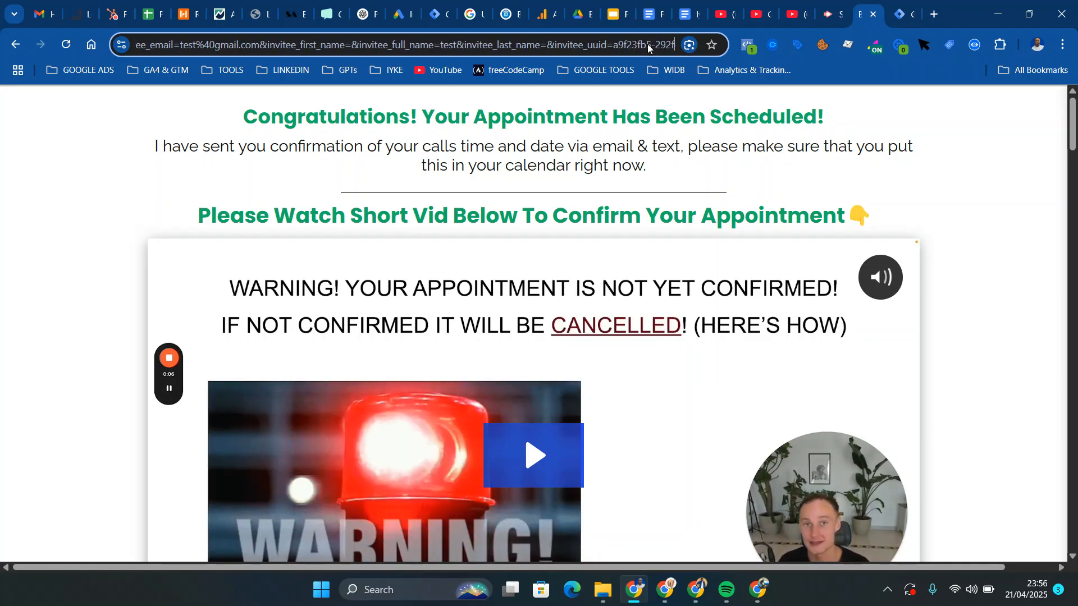
key(Right)
key(Right)
key(Right)
key(Right)
key(Right)
key(Right)
key(Right)
key(Right)
key(Right)
key(Right)
key(Right)
key(Right)
key(Right)
key(Right)
key(Right)
key(Right)
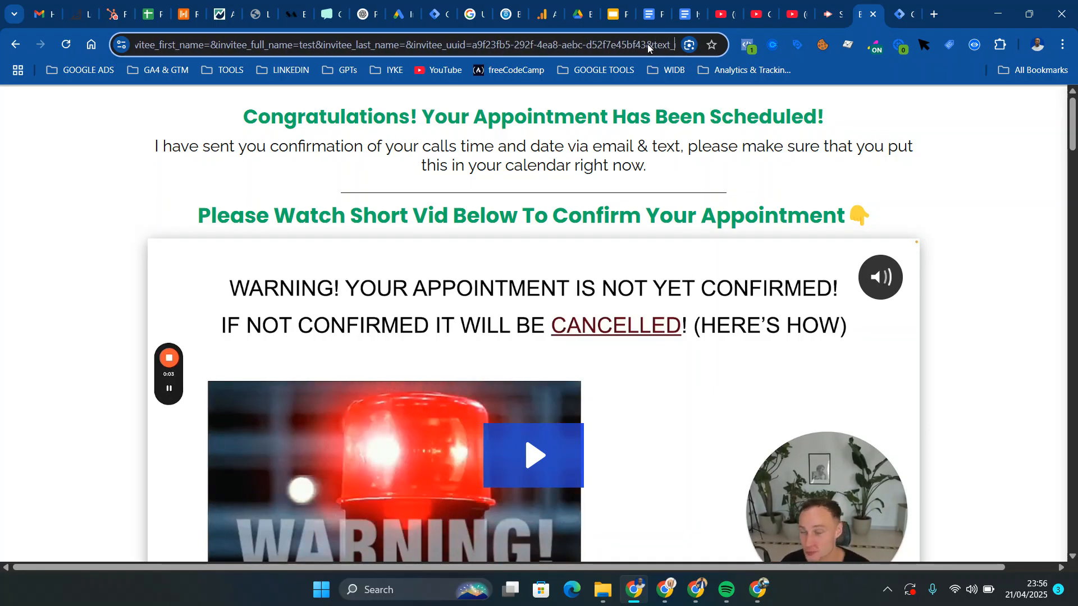
key(Right)
key(Right)
key(Right)
key(Right)
key(Right)
key(Right)
key(Right)
key(Right)
key(Right)
key(Right)
key(Right)
key(Right)
key(Right)
key(Right)
key(Right)
key(Right)
key(Right)
key(Right)
key(Right)
key(Right)
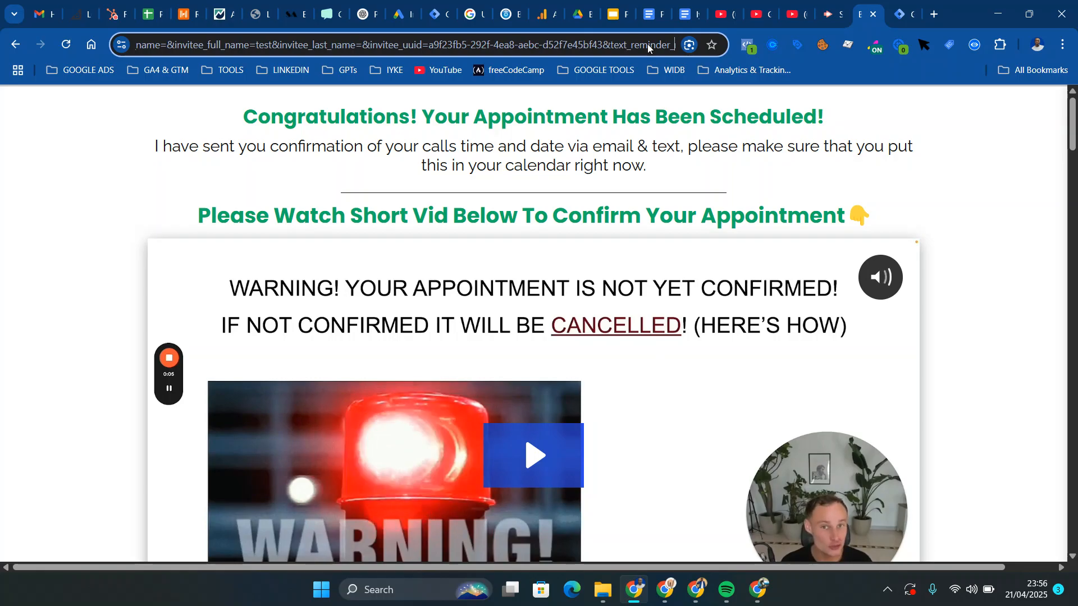
key(Right)
key(Right)
key(Right)
key(Right)
key(Right)
key(Right)
key(Right)
key(Right)
key(Right)
key(Right)
key(Right)
key(Right)
key(Right)
key(Right)
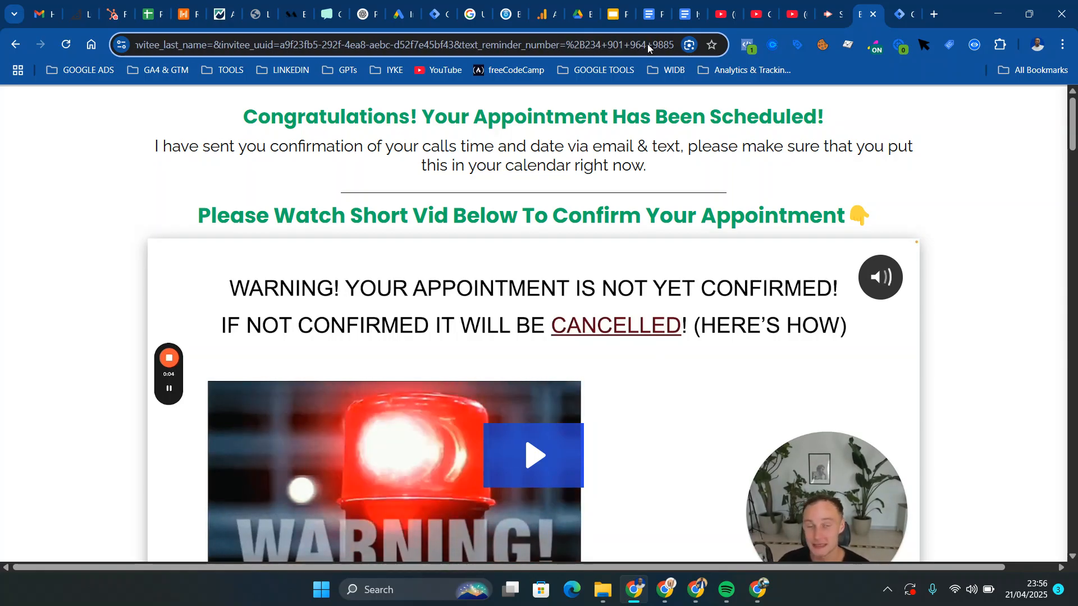
Read the thank-you page URL back towards its first query parameters to locate the form answer holding the phone number
key(Left)
key(Left)
key(Left)
key(Left)
key(Left)
key(Left)
key(Left)
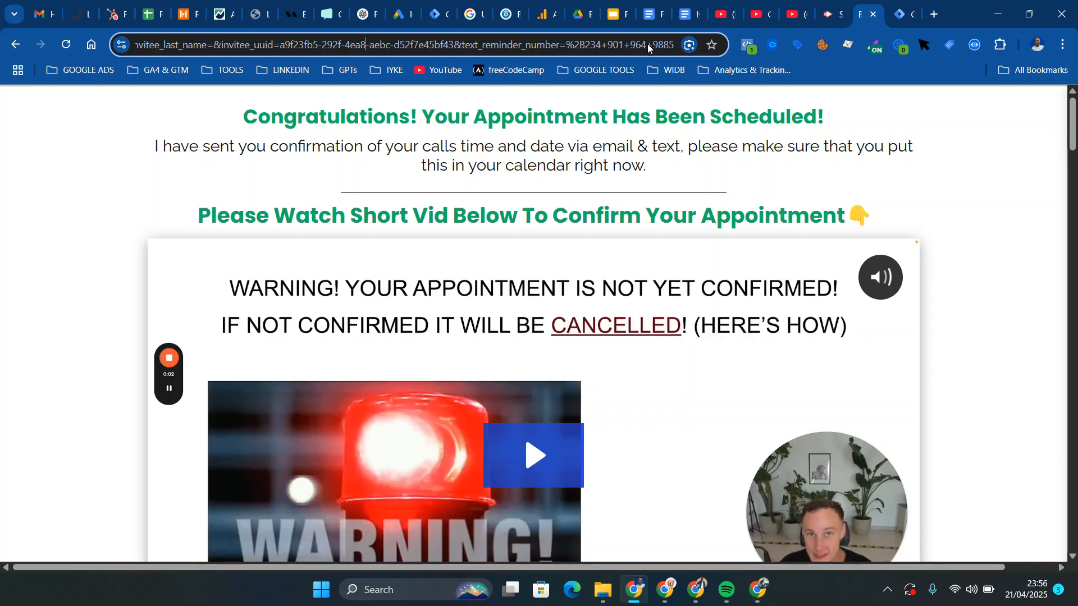
key(Left)
key(Left)
key(Left)
key(Left)
key(Left)
key(Left)
key(Left)
key(Left)
key(Left)
key(Left)
key(Left)
key(Left)
key(Left)
key(Left)
key(Left)
key(Left)
key(Left)
key(Left)
key(Left)
key(Left)
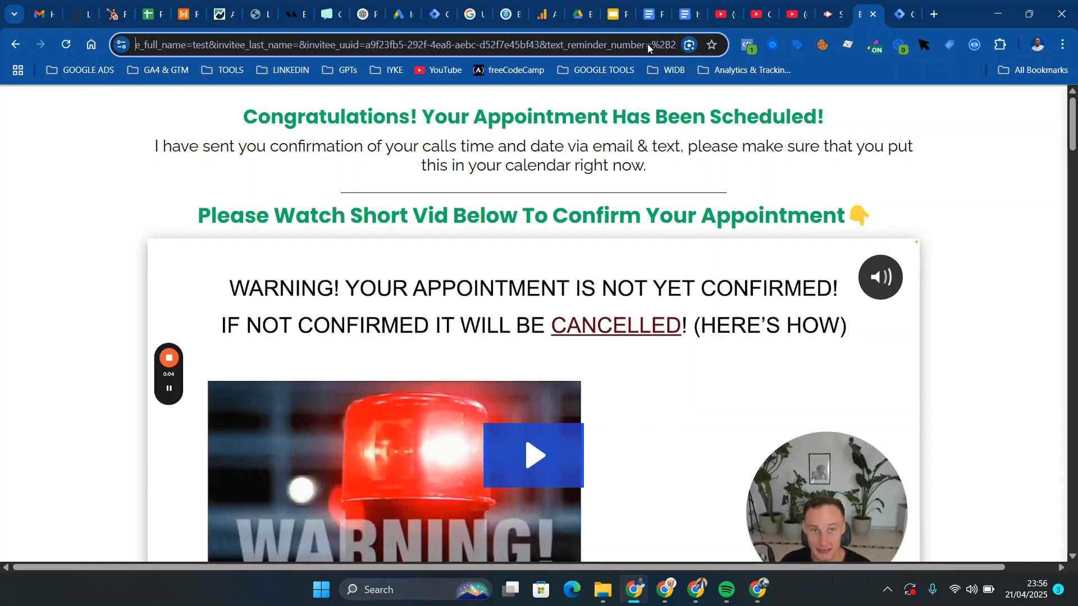
key(Left)
key(Left)
key(Left)
key(Left)
key(Left)
key(Left)
key(Left)
key(Left)
key(Left)
key(Left)
key(Left)
key(Left)
key(Left)
key(Left)
key(Left)
key(Left)
key(Left)
key(Left)
key(Left)
key(Left)
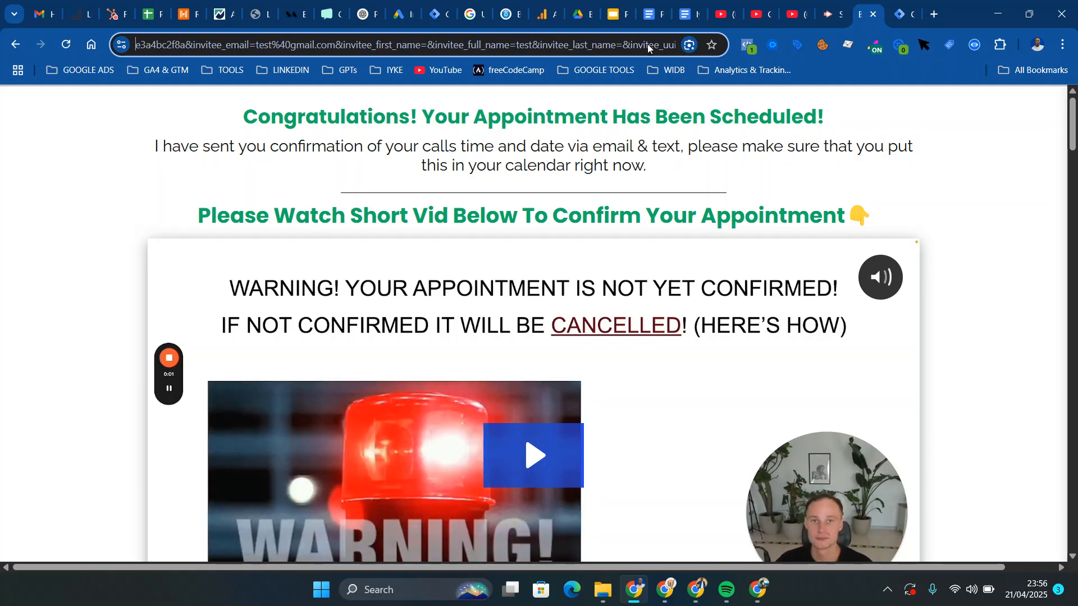
key(Left)
key(Left)
key(Left)
key(Left)
key(Left)
key(Left)
key(Left)
key(Left)
key(Left)
key(Left)
key(Left)
key(Left)
key(Left)
key(Left)
key(Left)
key(Left)
key(Left)
key(Left)
key(Left)
key(Left)
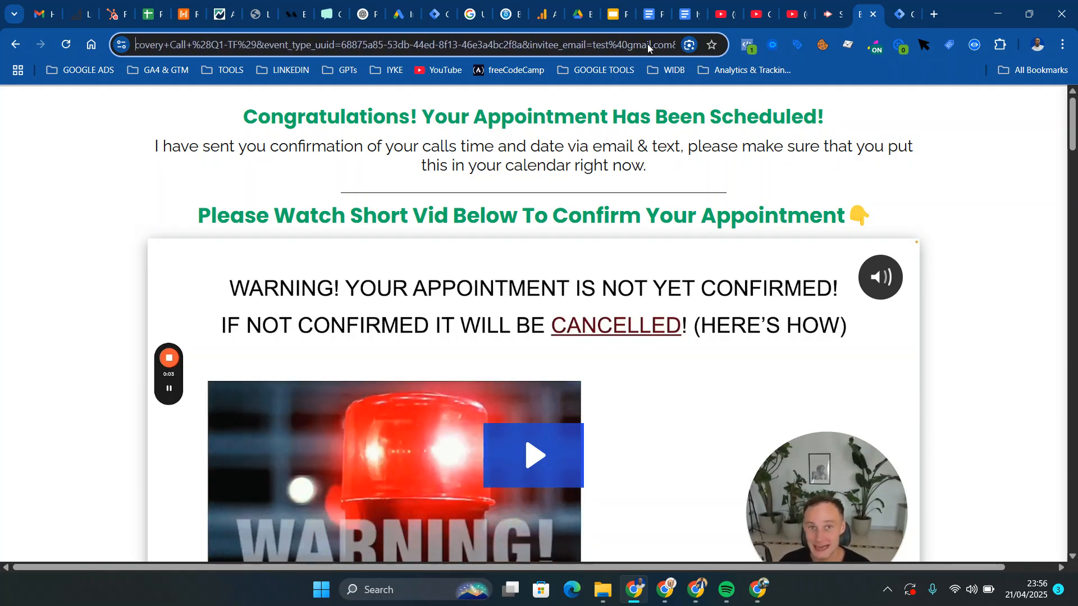
key(Left)
key(Left)
key(Left)
key(Left)
key(Left)
key(Left)
key(Left)
key(Left)
key(Left)
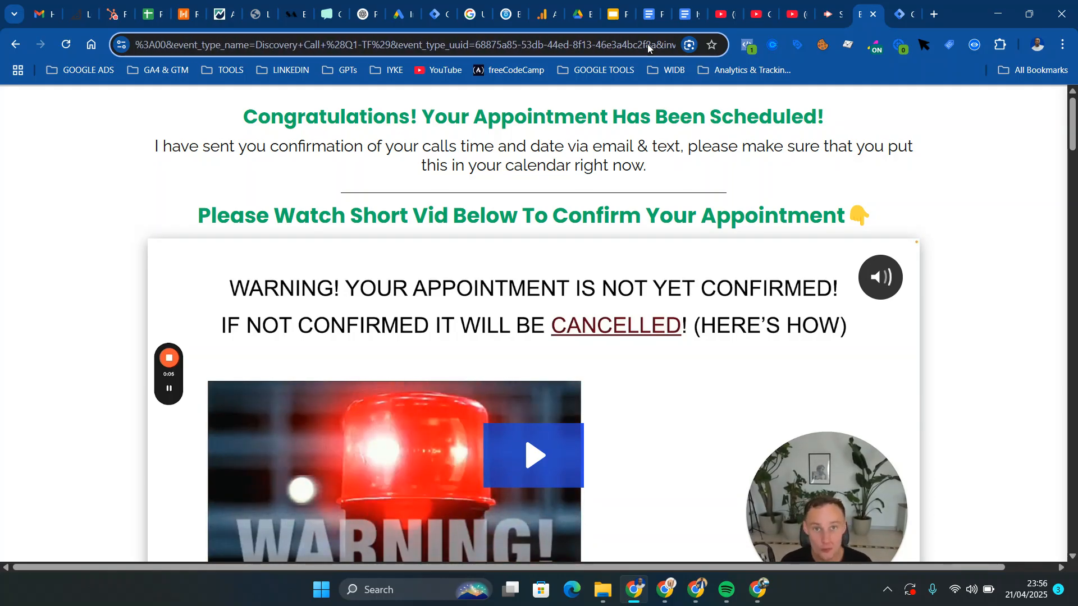
key(Left)
key(Left)
key(Left)
key(Left)
key(Left)
key(Left)
key(Left)
key(Left)
key(Left)
key(Left)
key(Left)
key(Left)
key(Left)
key(Left)
key(Left)
key(Left)
key(Left)
key(Left)
key(Left)
key(Left)
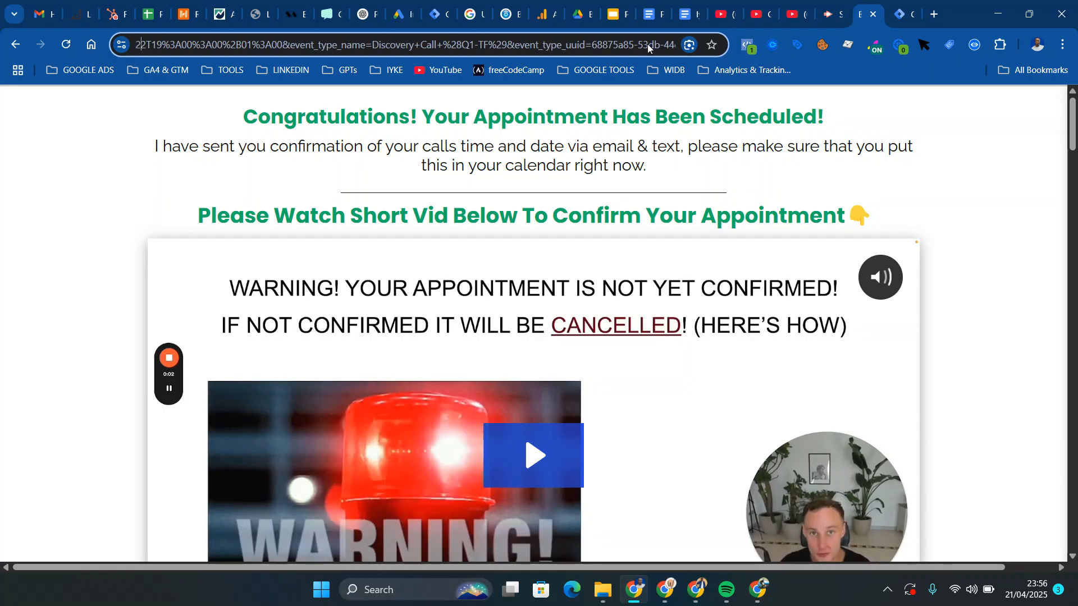
key(Left)
key(Left)
key(Left)
key(Left)
key(Left)
key(Left)
key(Left)
key(Left)
key(Left)
key(Left)
key(Left)
key(Left)
key(Left)
key(Left)
key(Left)
key(Left)
key(Left)
key(Left)
key(Left)
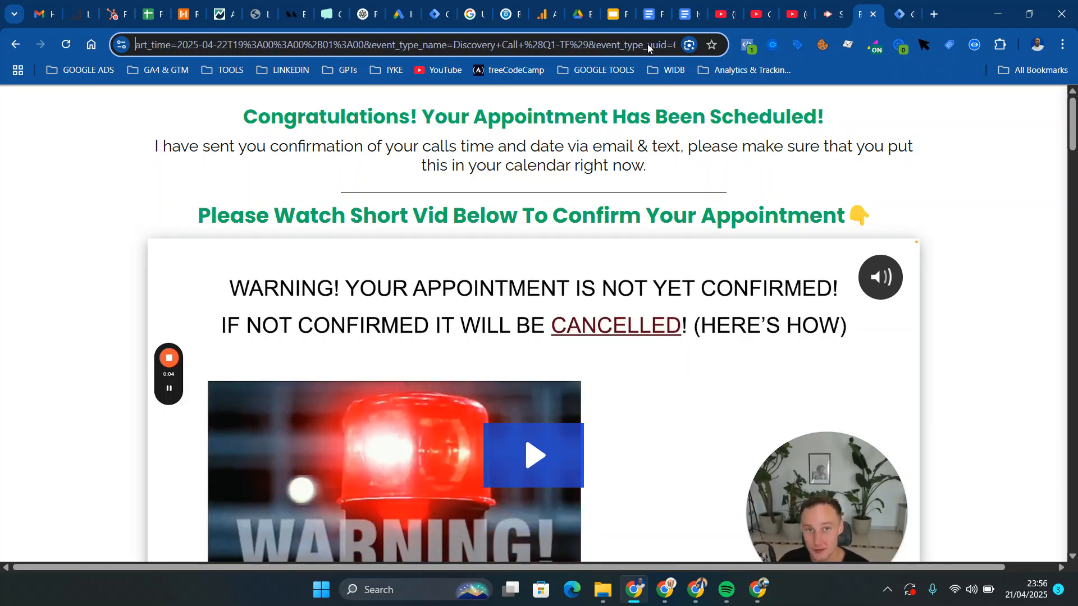
key(Left)
key(Left)
key(Left)
key(Left)
key(Left)
key(Left)
key(Left)
key(Left)
key(Left)
key(Left)
key(Left)
key(Left)
key(Left)
key(Left)
key(Left)
key(Left)
key(Left)
key(Left)
key(Left)
key(Left)
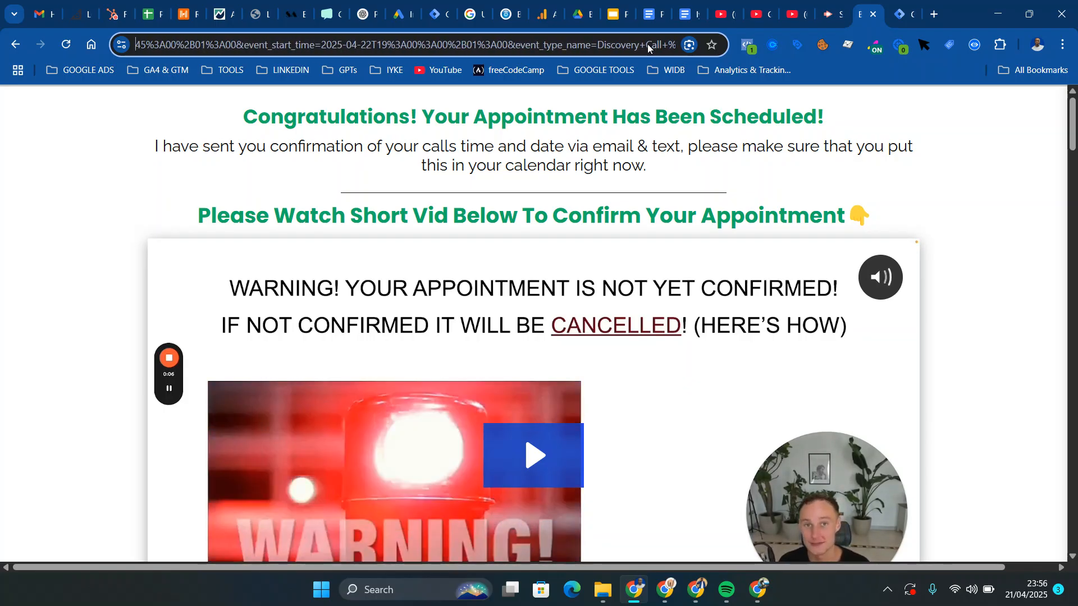
key(Left)
key(Left)
key(Left)
key(Left)
key(Left)
key(Left)
key(Left)
key(Left)
key(Left)
key(Left)
key(Left)
key(Left)
key(Left)
key(Left)
key(Left)
key(Left)
key(Left)
key(Left)
key(Left)
key(Left)
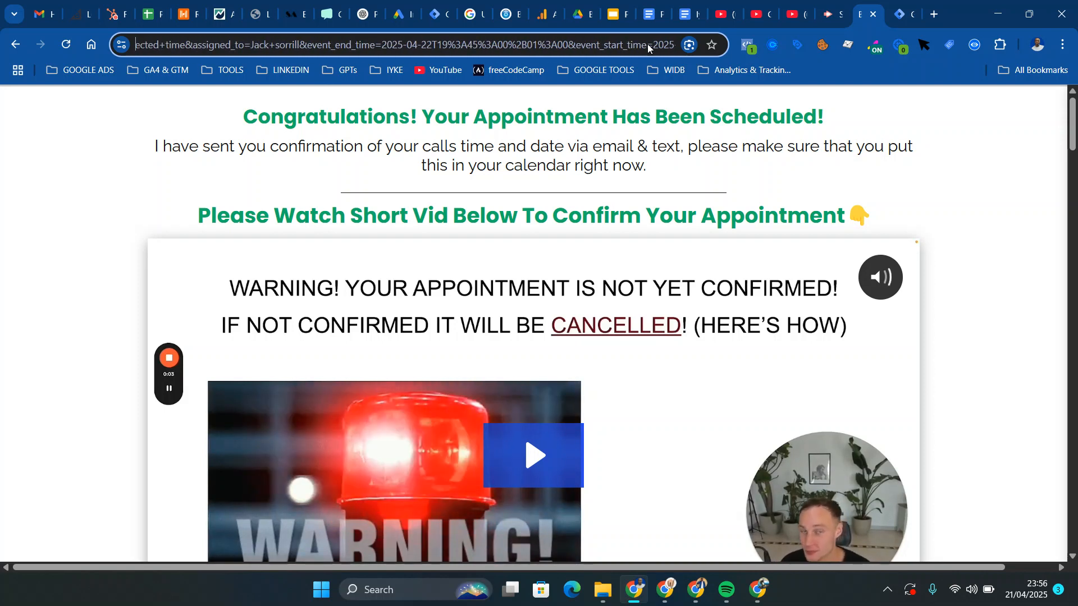
key(Left)
key(Left)
key(Left)
key(Left)
key(Left)
key(Left)
key(Left)
key(Left)
key(Left)
key(Left)
key(Left)
key(Left)
key(Left)
key(Left)
key(Left)
key(Left)
key(Left)
key(Left)
key(Left)
key(Left)
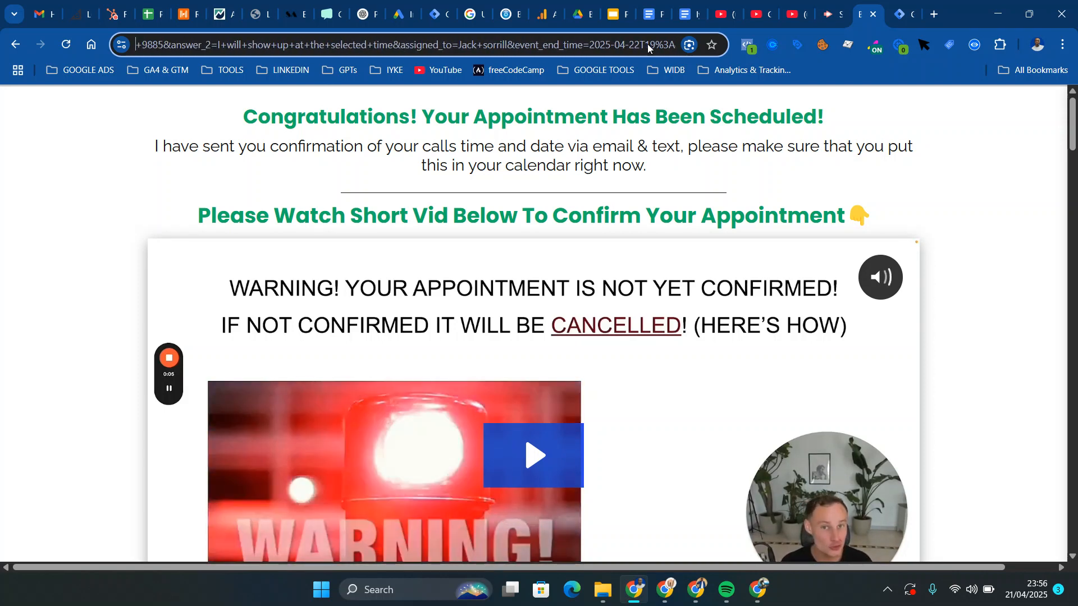
key(Left)
key(Left)
key(Left)
key(Left)
key(Left)
key(Left)
key(Left)
key(Left)
key(Left)
key(Left)
key(Left)
key(Left)
key(Left)
key(Left)
key(Left)
key(Left)
key(Left)
key(Left)
key(Left)
key(Left)
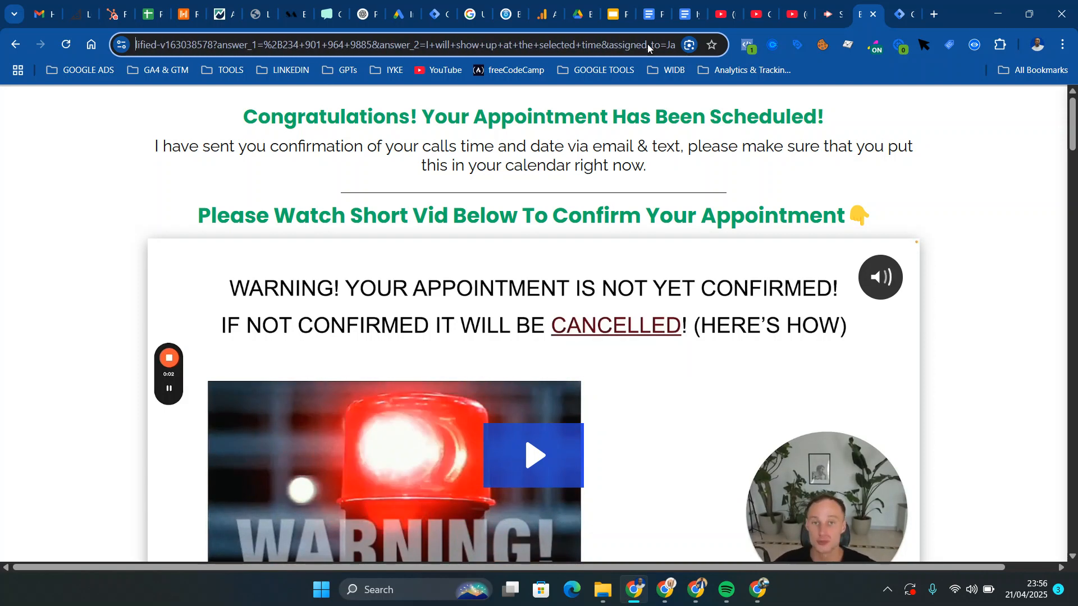
Copy the answer_1 parameter name from the thank-you page URL and use it as the duplicated variable's query key
double_click(273, 47)
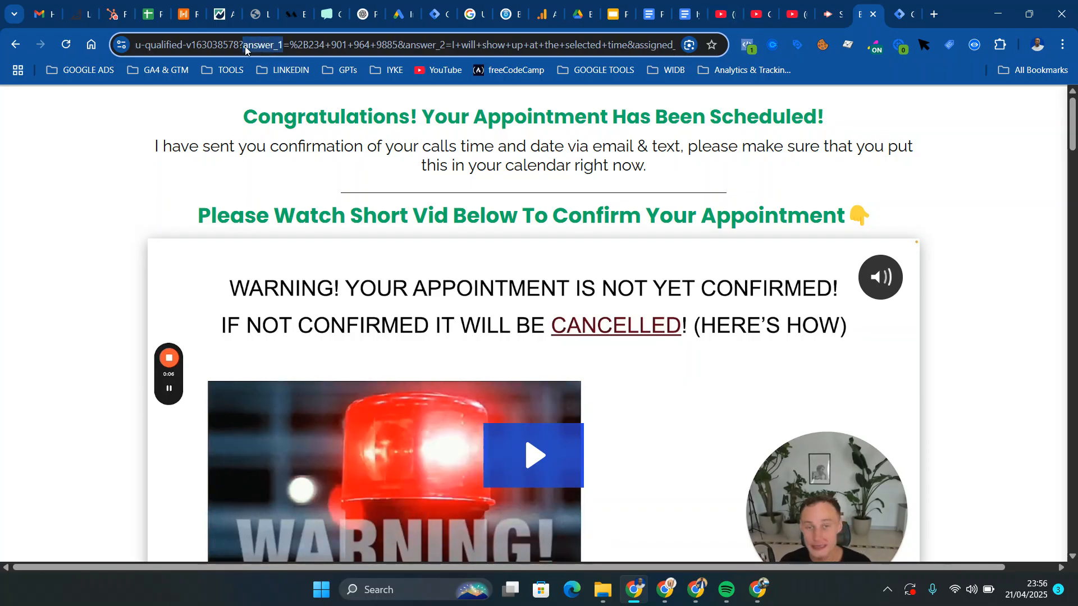
click(901, 14)
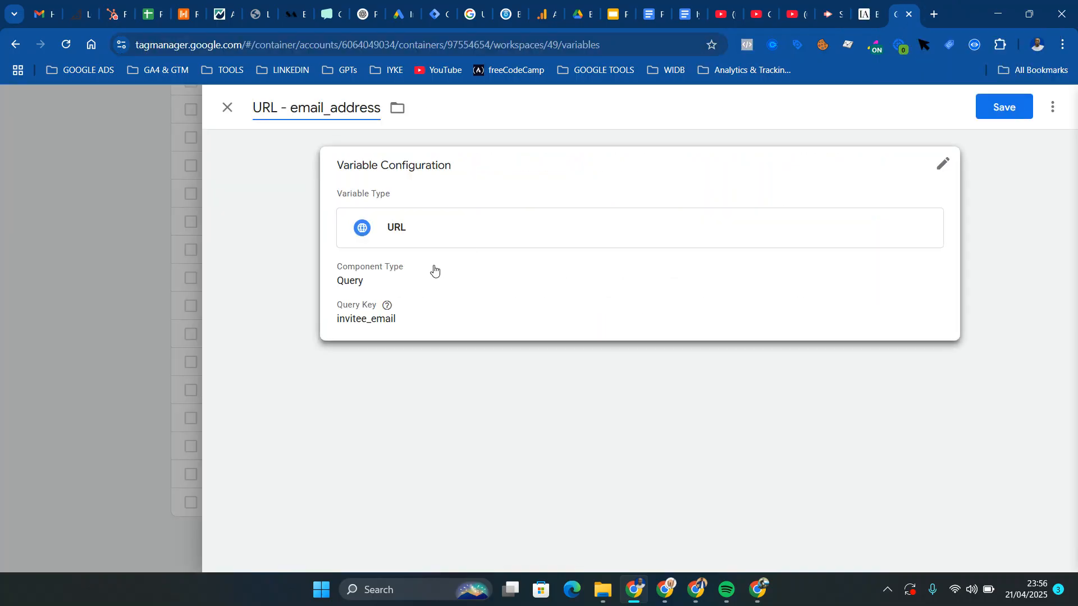
click(446, 280)
click(375, 373)
key(ctrl+a)
key(BackSpace)
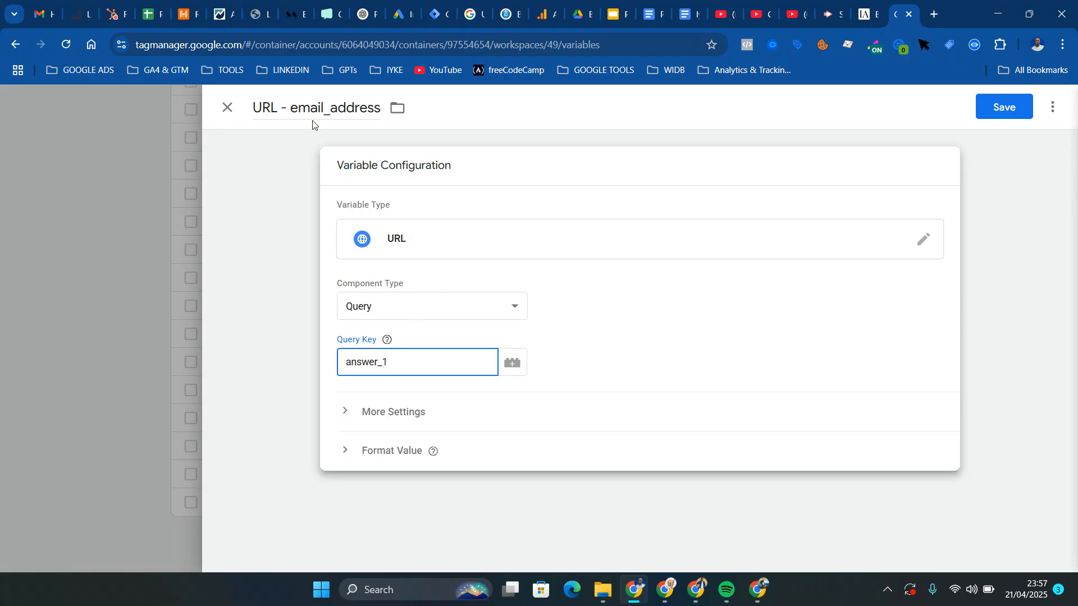
Rename the duplicated variable "URL - phone_number" and save it
drag(293, 110, 387, 113)
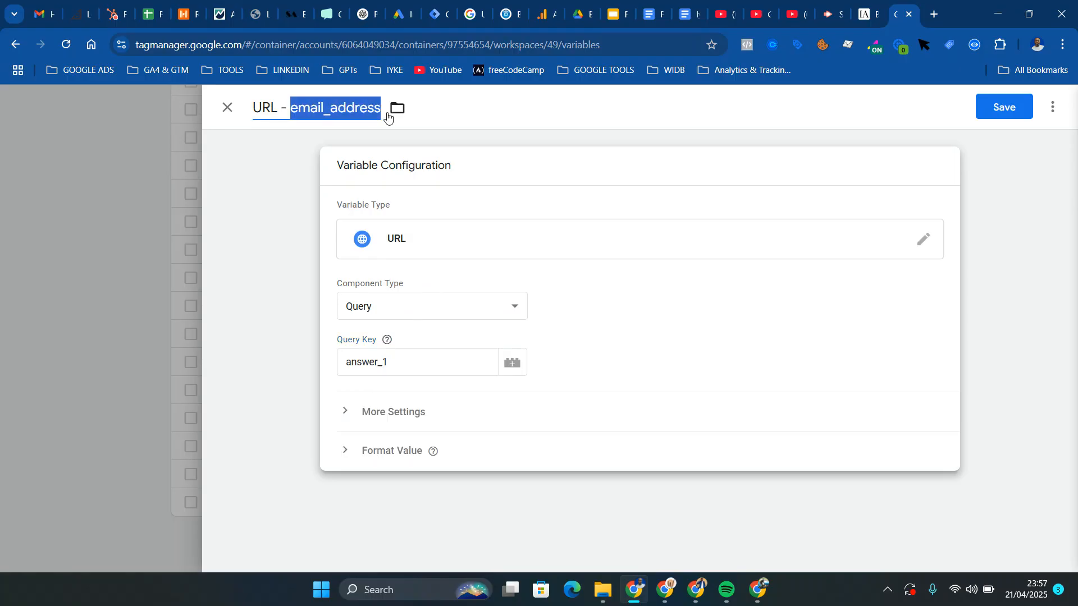
key(BackSpace)
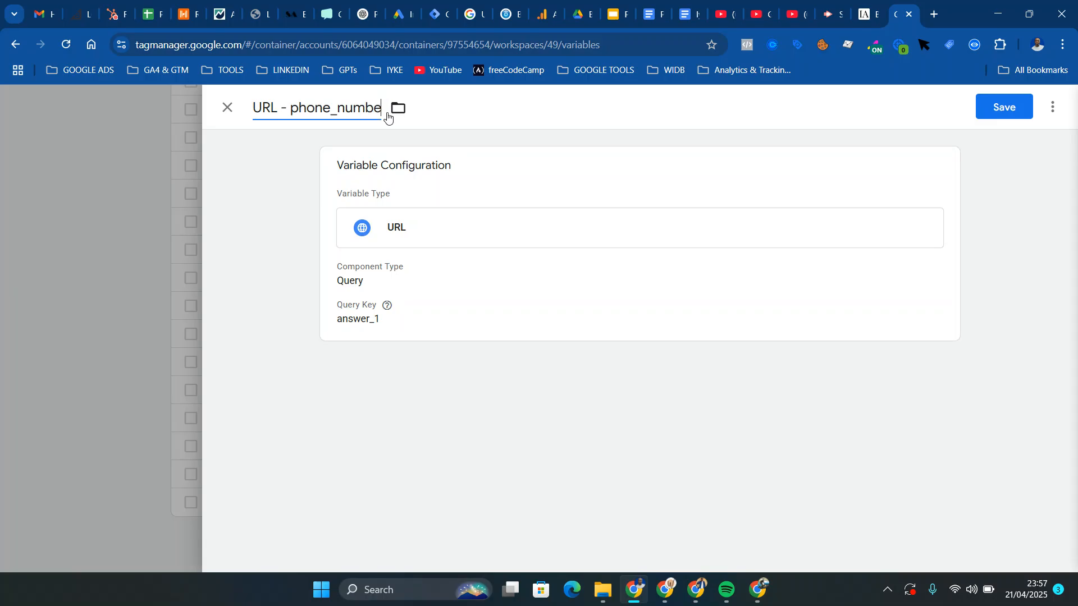
click(1002, 112)
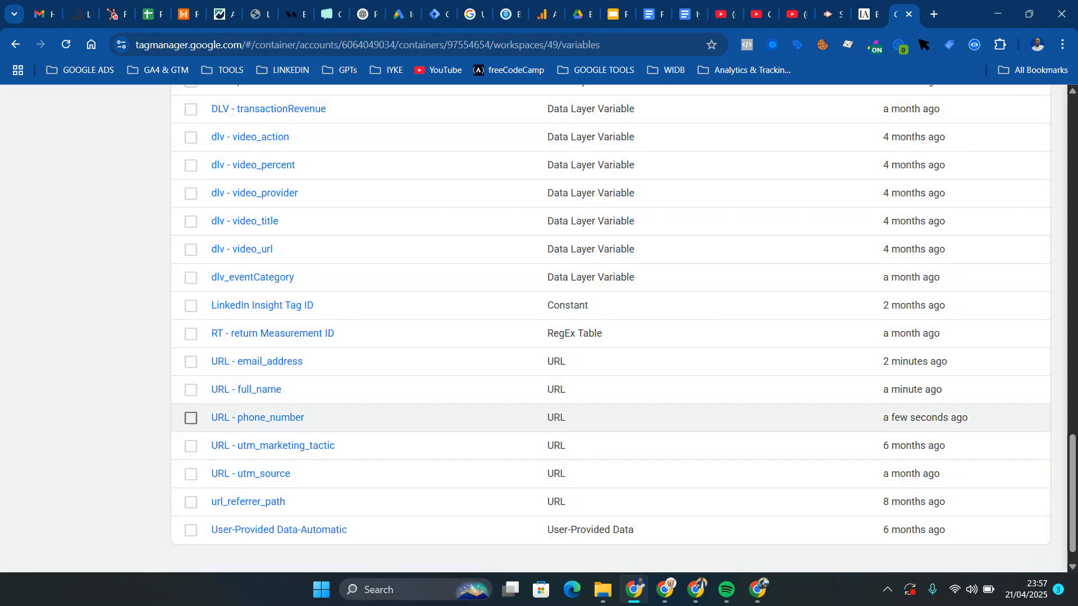
Duplicate the URL - phone_number variable and name the duplicate "URL - reminder_phone_number"
click(228, 425)
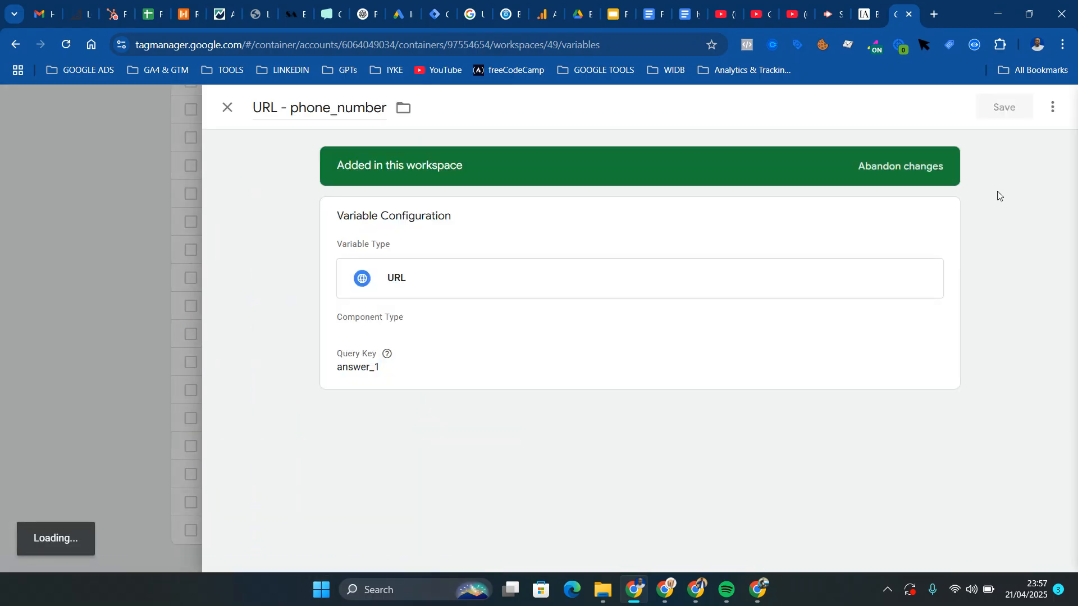
click(1053, 106)
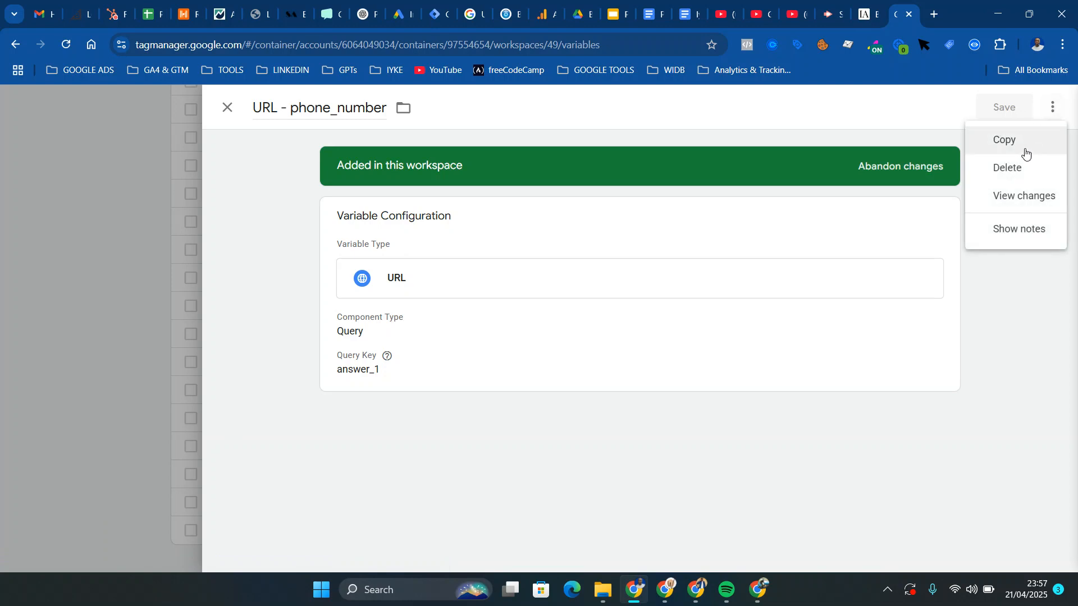
click(1020, 146)
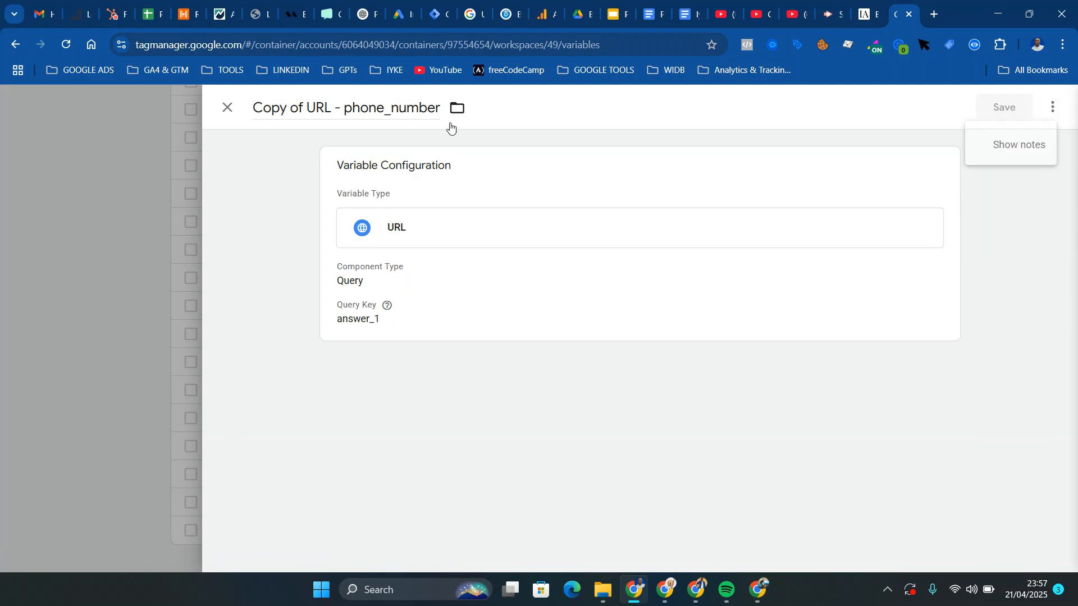
click(308, 107)
key(BackSpace)
key(BackSpace)
key(BackSpace)
key(BackSpace)
key(BackSpace)
key(BackSpace)
key(BackSpace)
key(BackSpace)
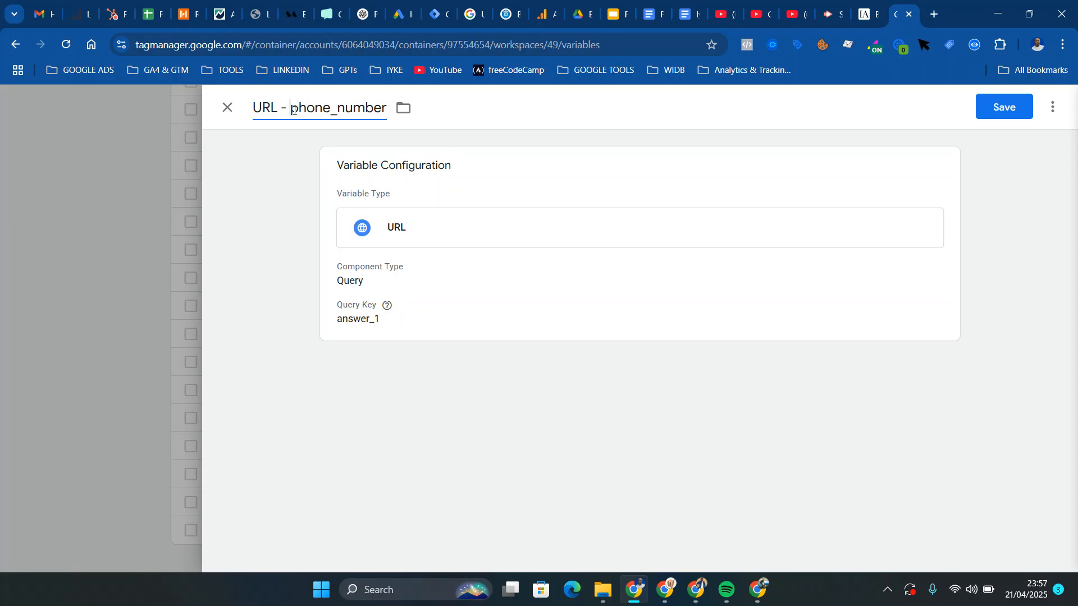
click(293, 110)
text(reminder)
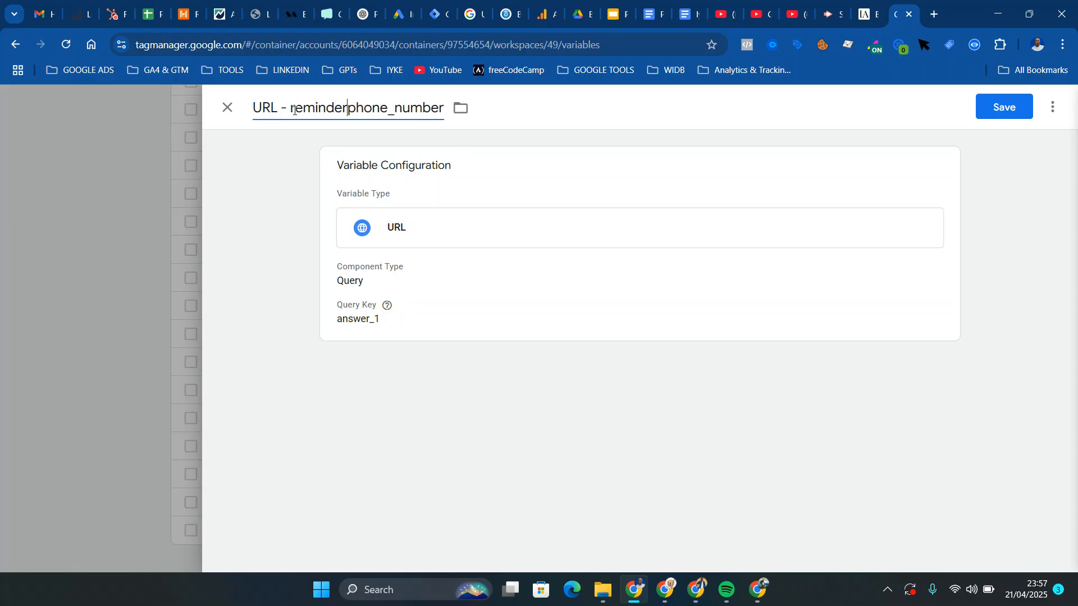
text(_)
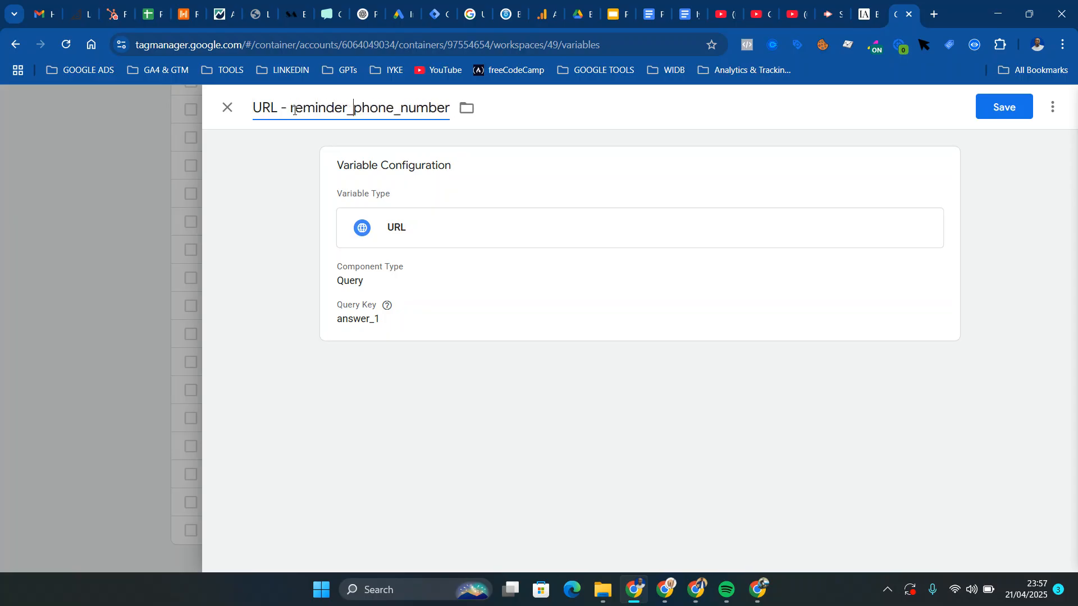
Read the thank-you page URL through to its last query parameters to locate the one holding the reminder number
click(858, 8)
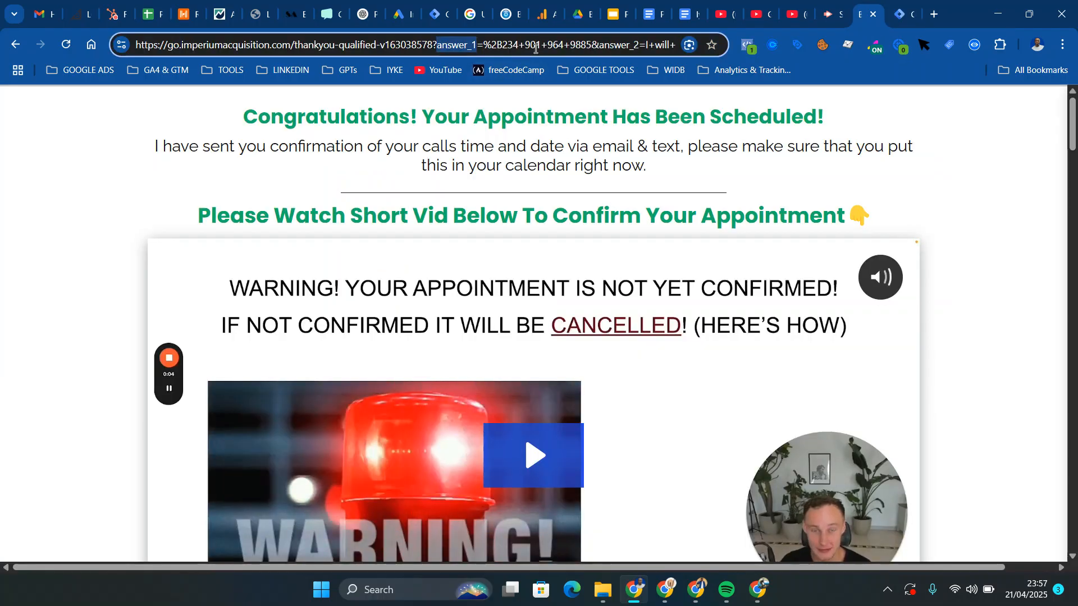
click(535, 48)
key(Right)
key(Right)
key(Right)
key(Right)
key(Right)
key(Right)
key(Right)
key(Right)
key(Right)
key(Right)
key(Right)
key(Right)
key(Right)
key(Right)
key(Right)
key(Right)
key(Right)
key(Right)
key(Right)
key(Right)
key(Right)
key(Right)
key(Right)
key(Right)
key(Right)
key(Right)
key(Right)
key(Right)
key(Right)
key(Right)
key(Right)
key(Right)
key(Right)
key(Right)
key(Right)
key(Right)
key(Right)
key(Right)
key(Right)
key(Right)
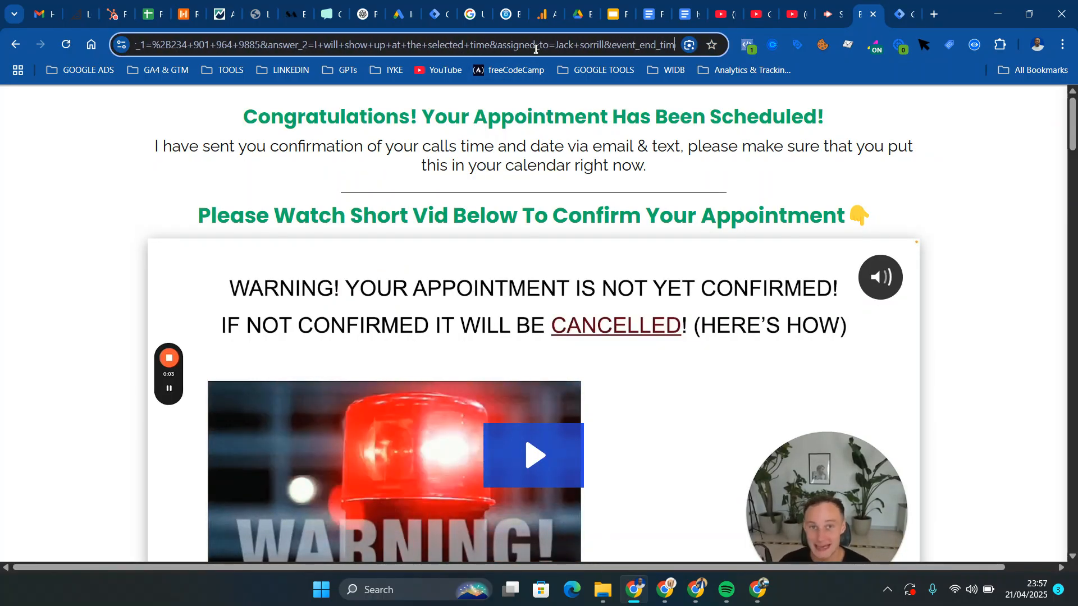
key(Right)
key(Right)
key(Right)
key(Right)
key(Right)
key(Right)
key(Right)
key(Right)
key(Right)
key(Right)
key(Right)
key(Right)
key(Right)
key(Right)
key(Right)
key(Right)
key(Right)
key(Right)
key(Right)
key(Right)
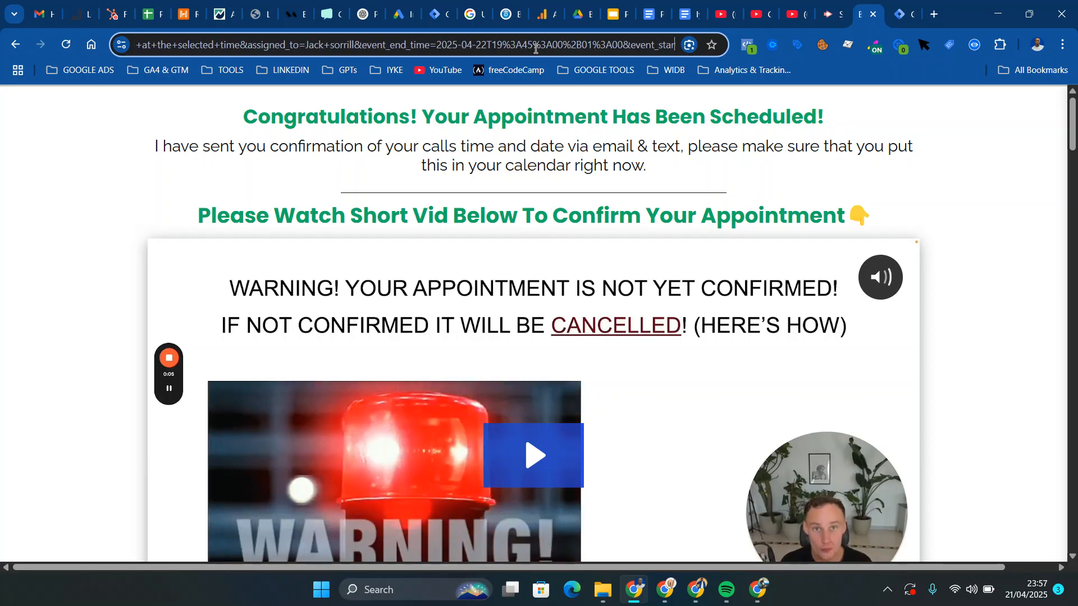
key(Right)
key(Right)
key(Right)
key(Right)
key(Right)
key(Right)
key(Right)
key(Right)
key(Right)
key(Right)
key(Right)
key(Right)
key(Right)
key(Right)
key(Right)
key(Right)
key(Right)
key(Right)
key(Right)
key(Right)
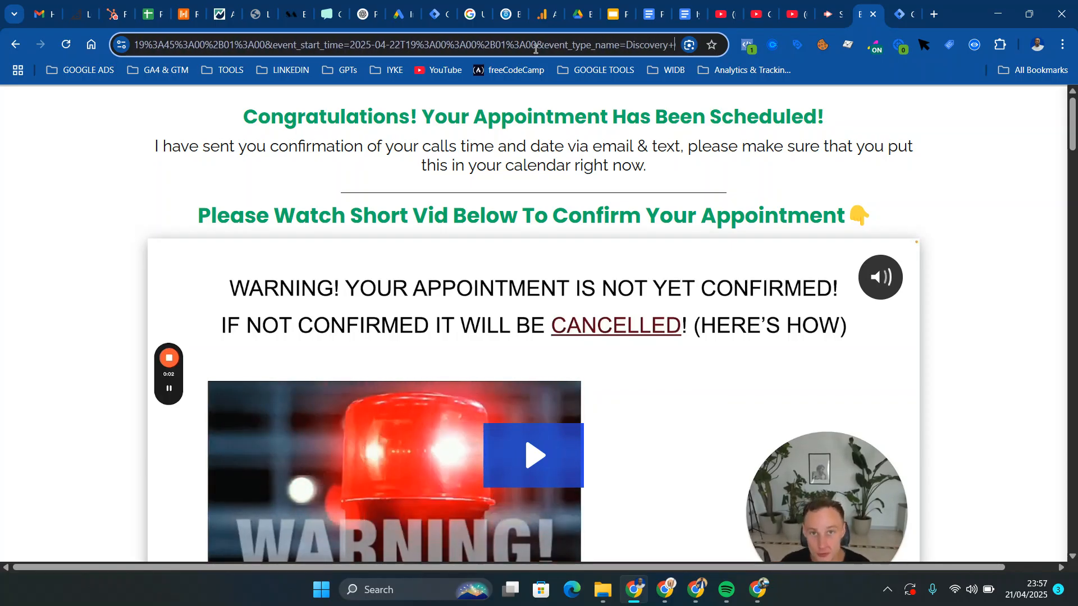
key(Right)
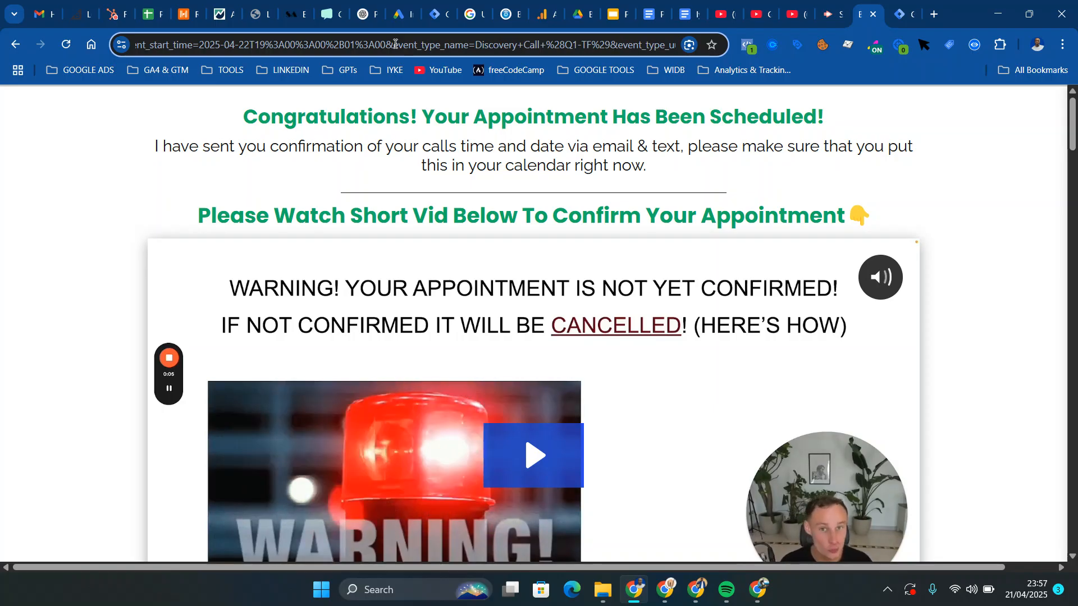
key(Right)
key(Right)
key(Right)
key(Right)
key(Right)
key(Right)
key(Right)
key(Right)
key(Right)
key(Right)
key(Right)
key(Right)
key(Right)
key(Right)
key(Right)
key(Right)
key(Right)
key(Right)
key(Right)
key(Right)
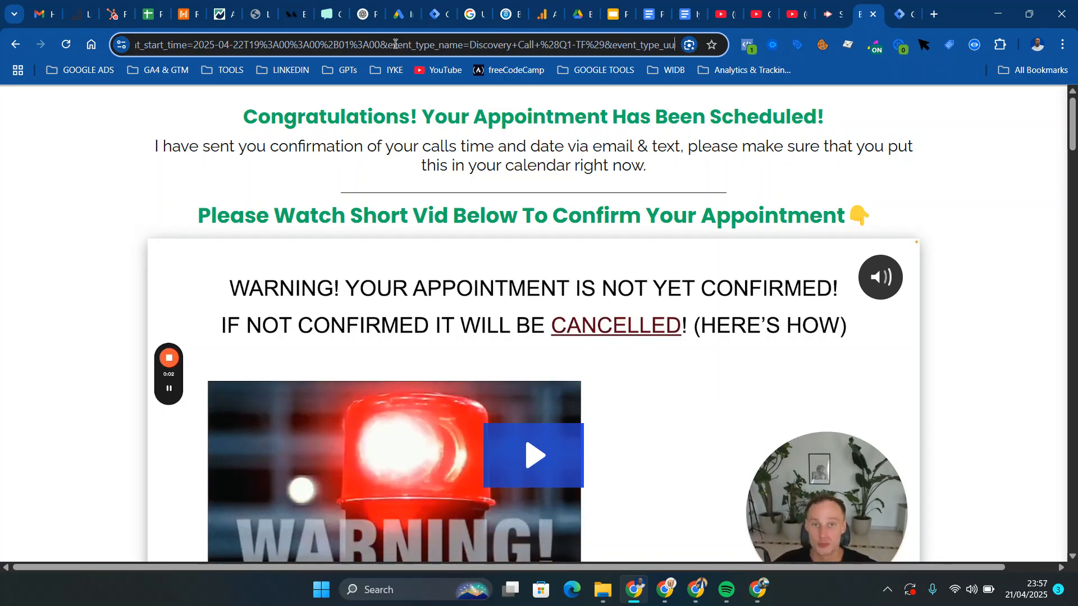
key(Right)
key(Right)
key(Right)
key(Right)
key(Right)
key(Right)
key(Right)
key(Right)
key(Right)
key(Right)
key(Right)
key(Right)
key(Right)
key(Right)
key(Right)
key(Right)
key(Right)
key(Right)
key(Right)
key(Right)
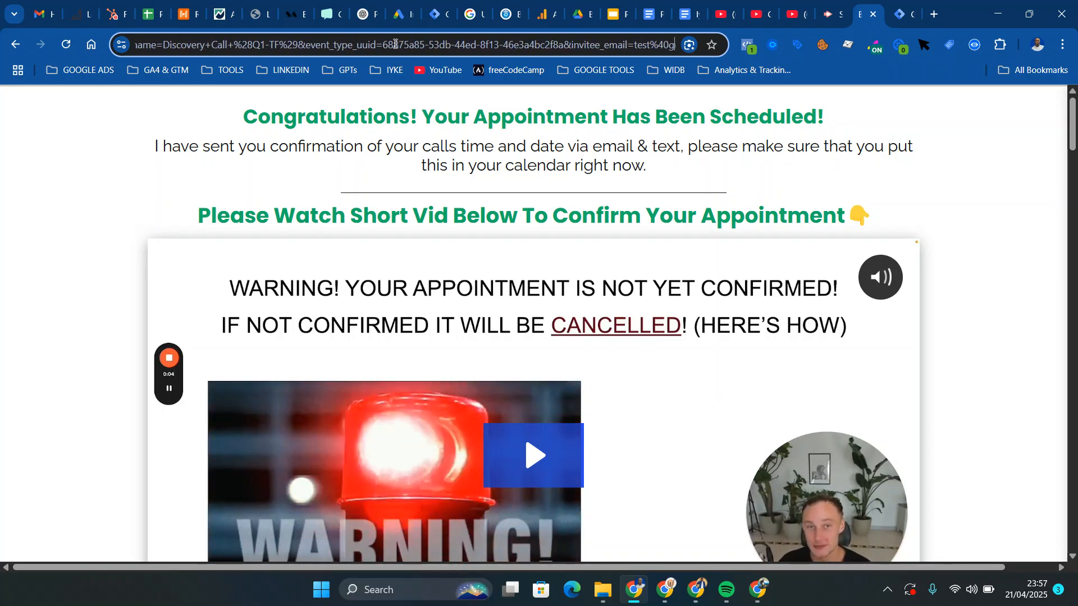
key(Right)
key(Right)
key(Right)
key(Right)
key(Right)
key(Right)
key(Right)
key(Right)
key(Right)
key(Right)
key(Right)
key(Right)
key(Right)
key(Right)
key(Right)
key(Right)
key(Right)
key(Right)
key(Right)
key(Right)
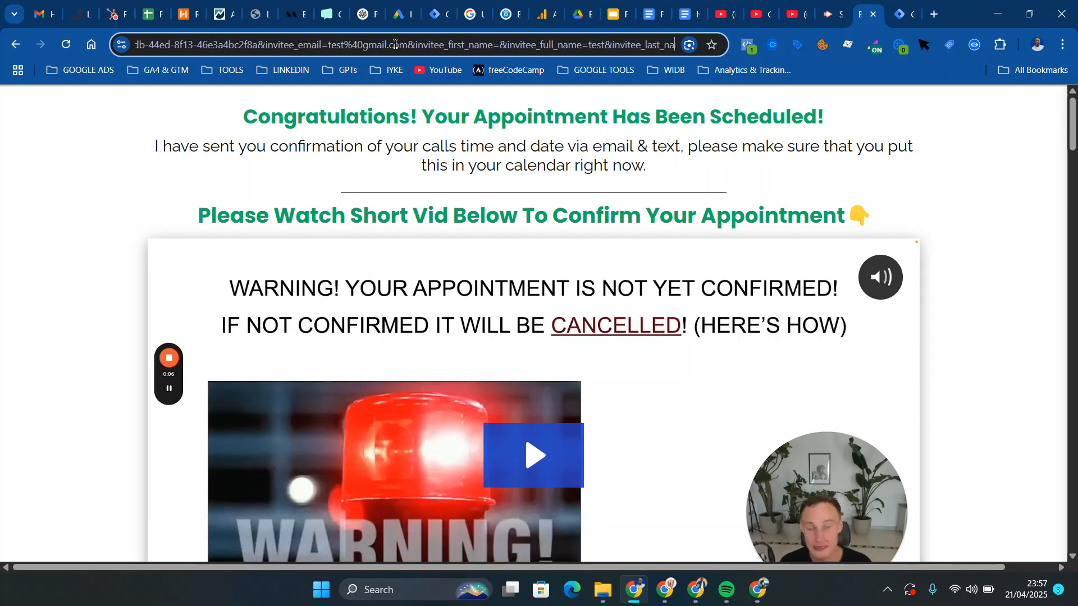
key(Right)
key(Right)
key(Right)
key(Right)
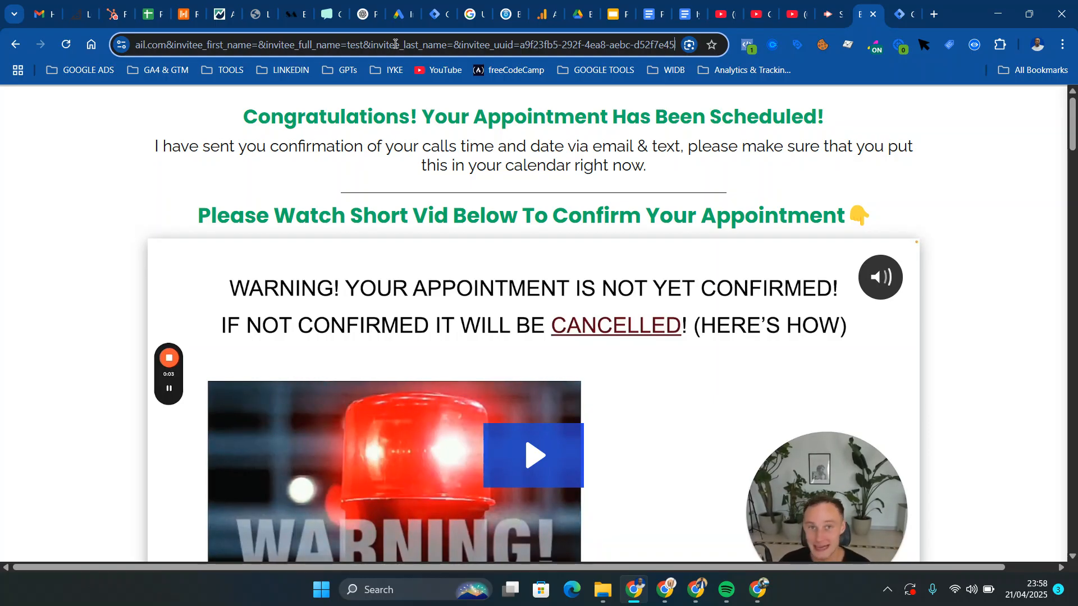
key(Right)
key(Right)
key(Right)
key(Right)
key(Right)
key(Right)
key(Right)
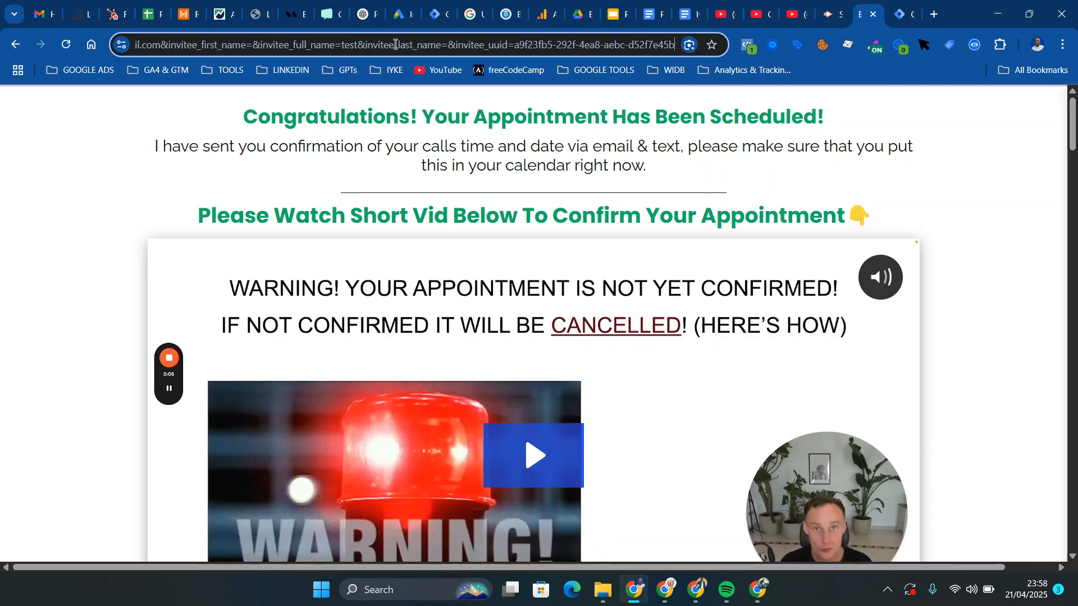
key(Right)
key(Right)
key(Right)
key(Right)
key(Right)
key(Right)
key(Right)
key(Right)
key(Right)
key(Right)
key(Right)
key(Right)
key(Right)
key(Right)
key(Right)
key(Right)
key(Right)
key(Right)
key(Right)
key(Right)
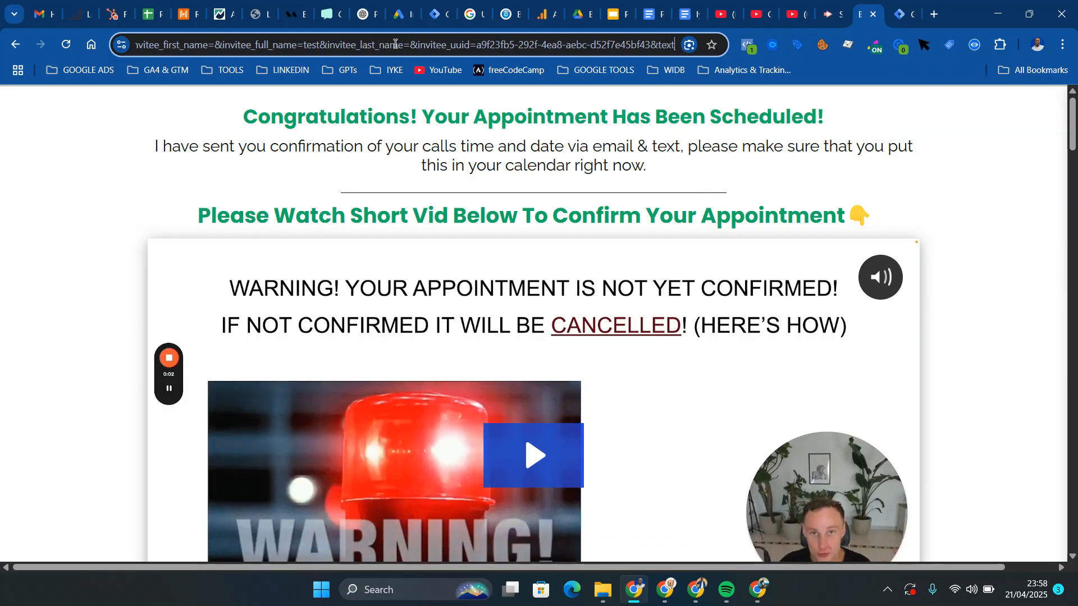
key(Right)
key(Right)
key(Right)
key(Right)
key(Right)
key(Right)
key(Right)
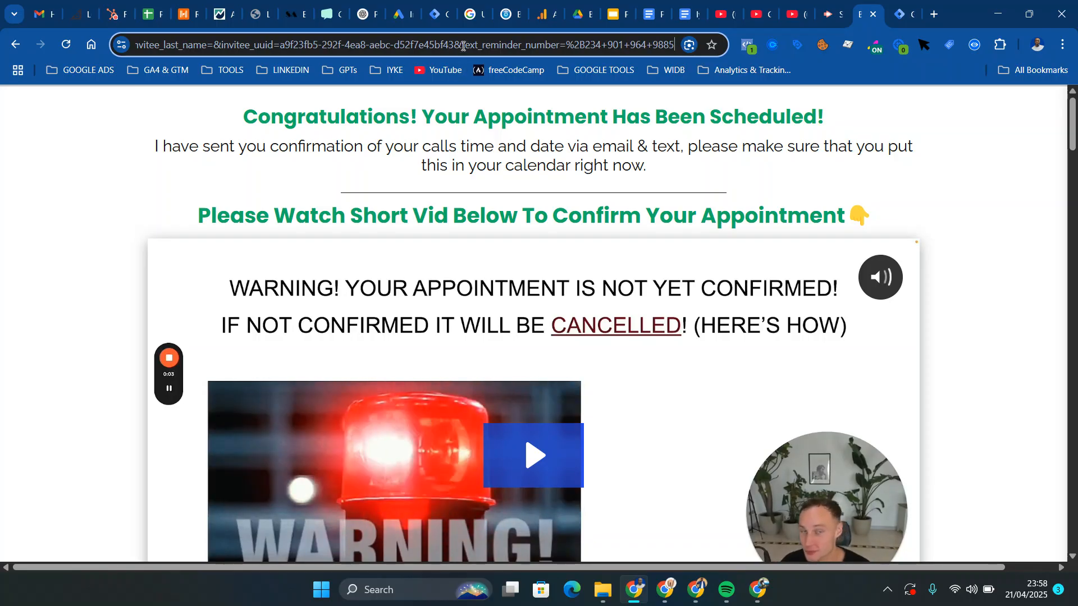
Copy the text_reminder_number parameter name from the URL into the reminder_phone_number variable's query key and save the variable
drag(462, 47, 560, 48)
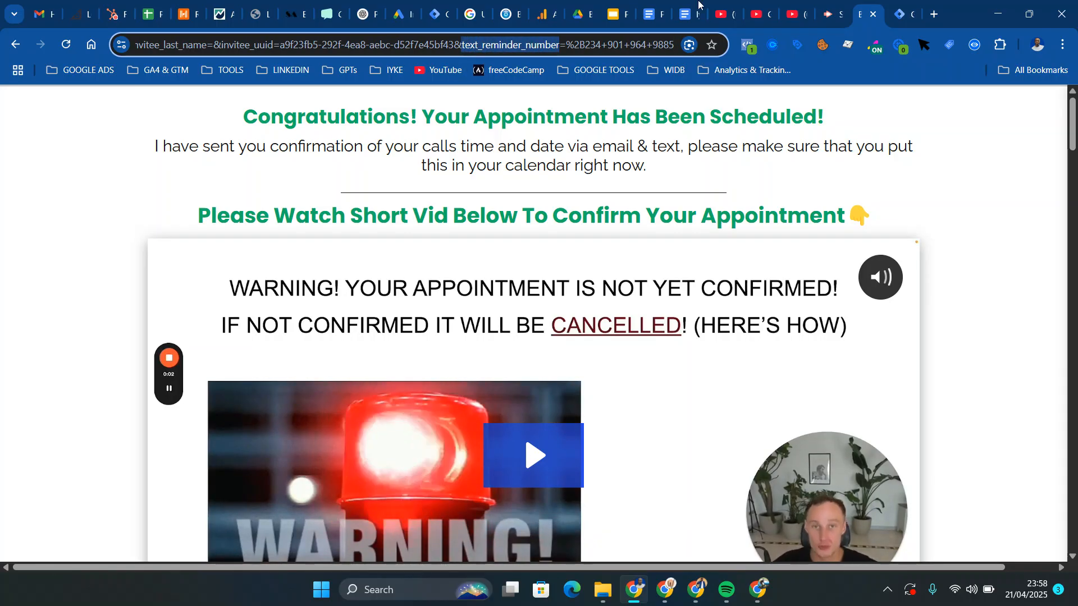
click(897, 12)
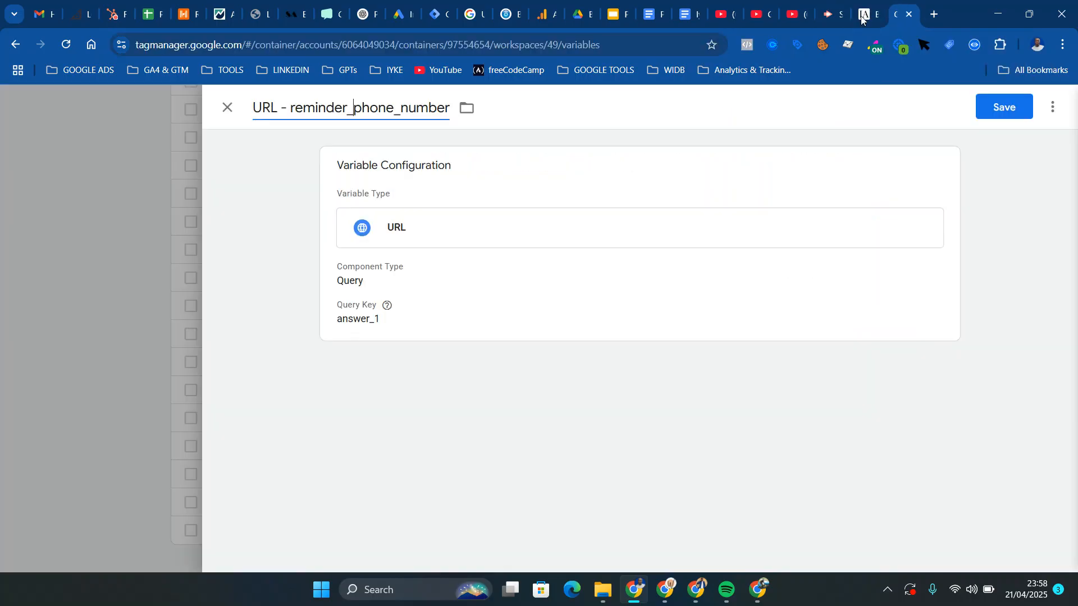
click(405, 325)
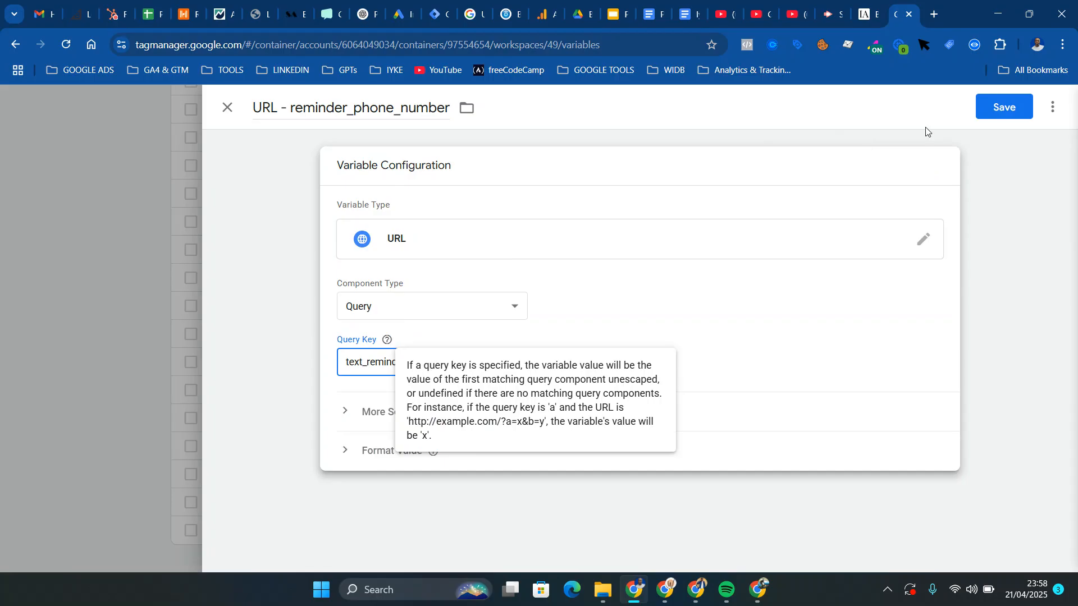
click(1011, 119)
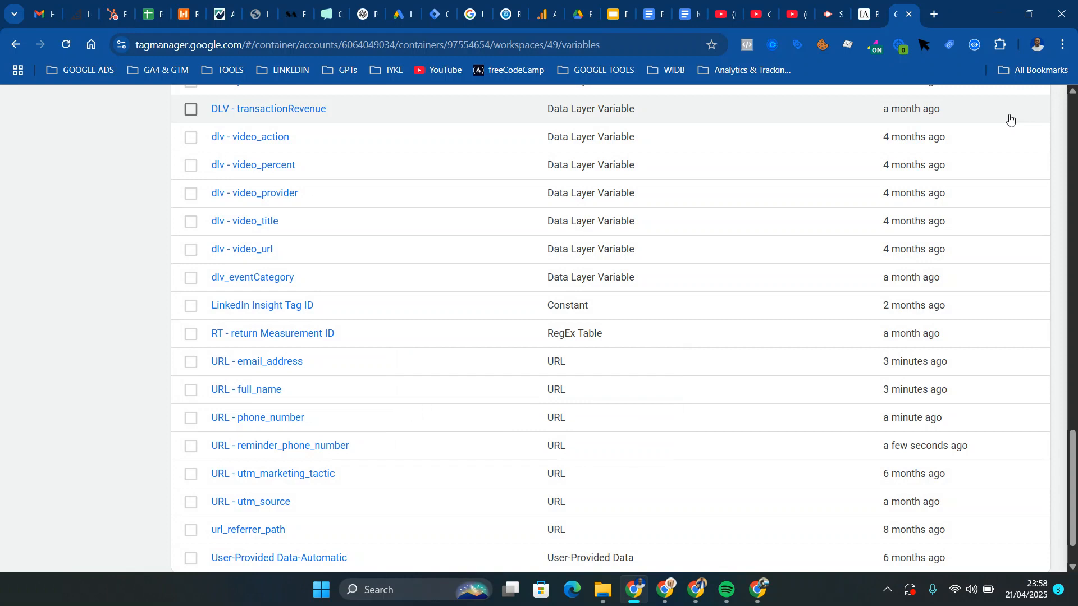
Create a new tag in the container with the Google Analytics: GA4 Event type
drag(1072, 438, 1072, 104)
click(71, 328)
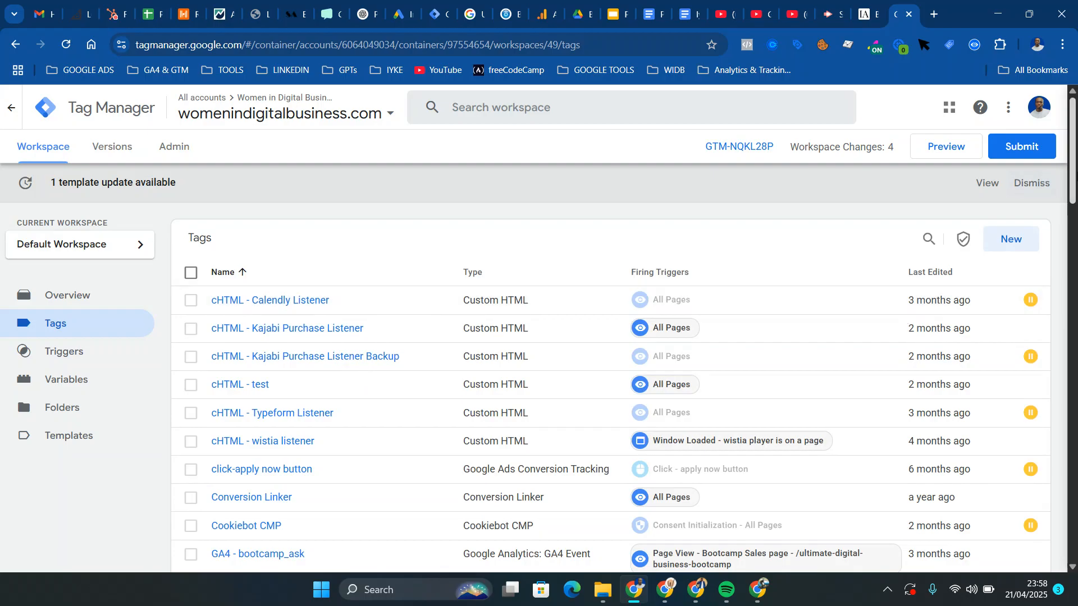
mouse_move(1076, 177)
mouse_down()
mouse_move(1076, 217)
mouse_move(1075, 175)
mouse_up()
click(1018, 241)
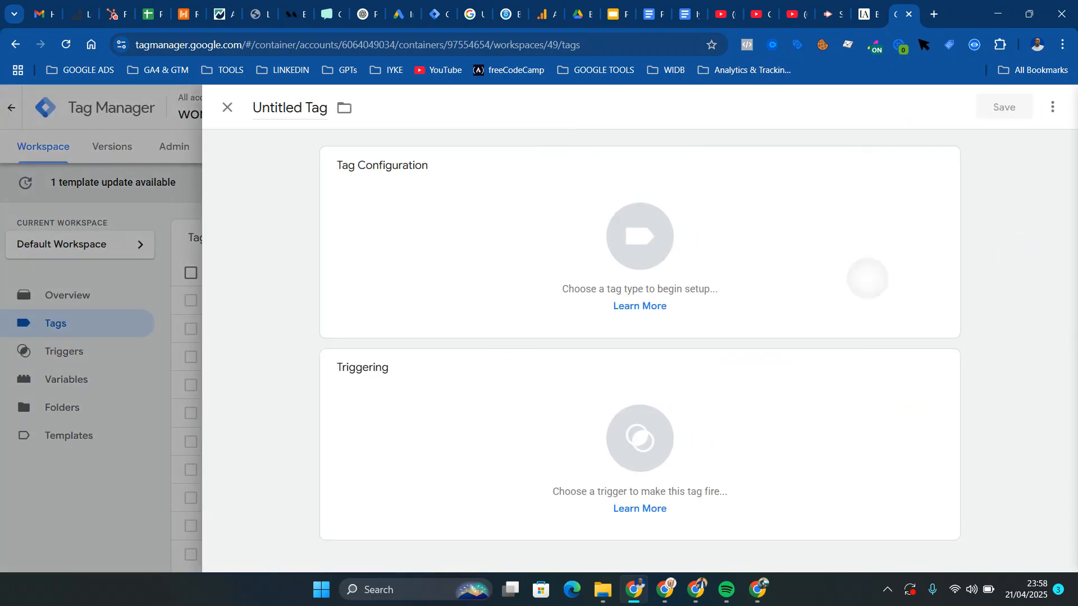
click(868, 278)
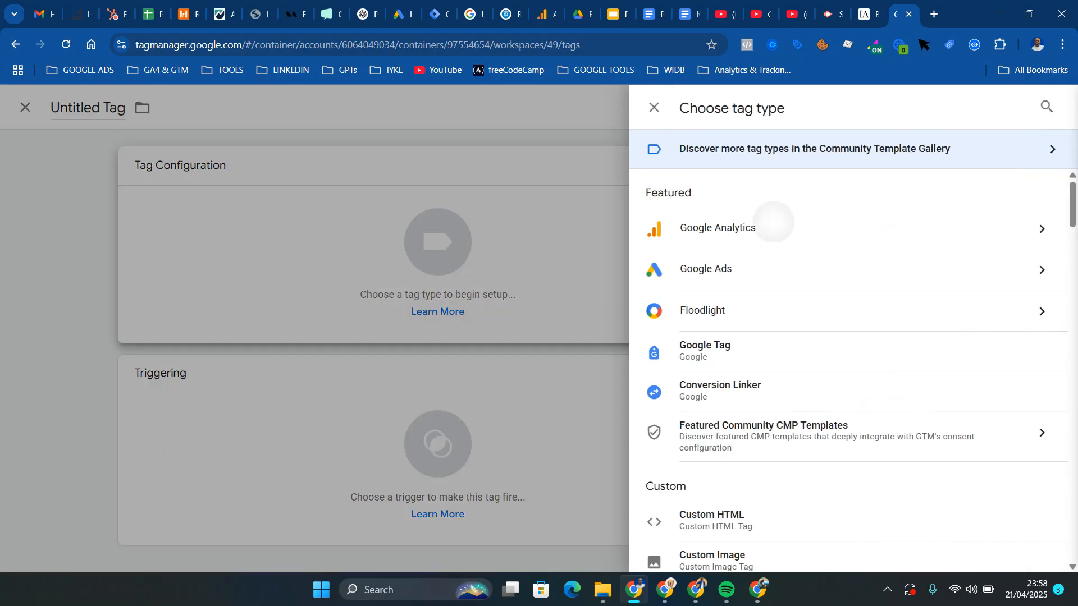
click(773, 222)
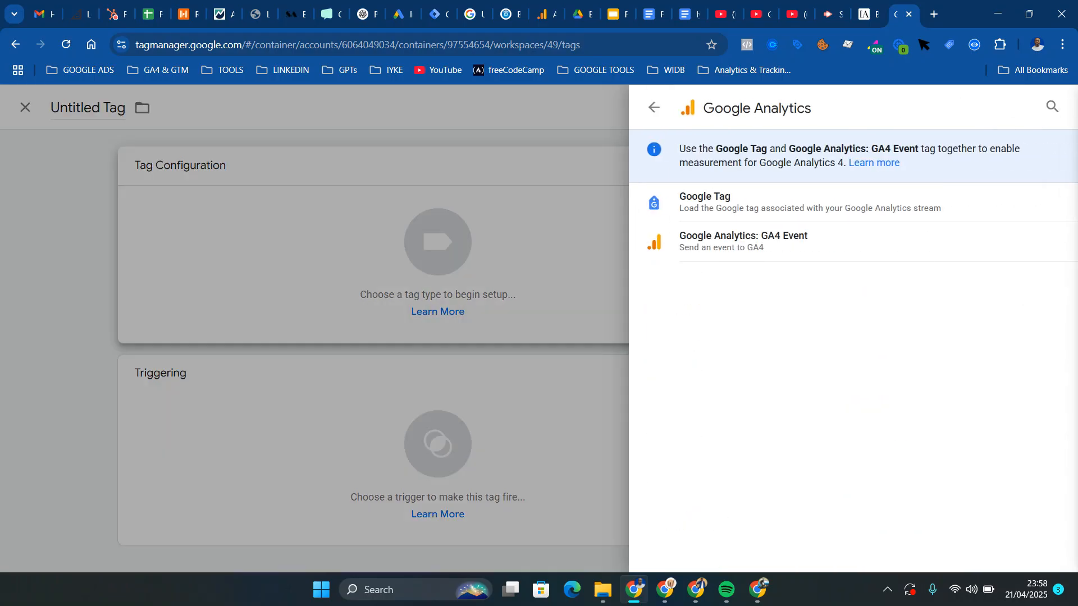
click(725, 240)
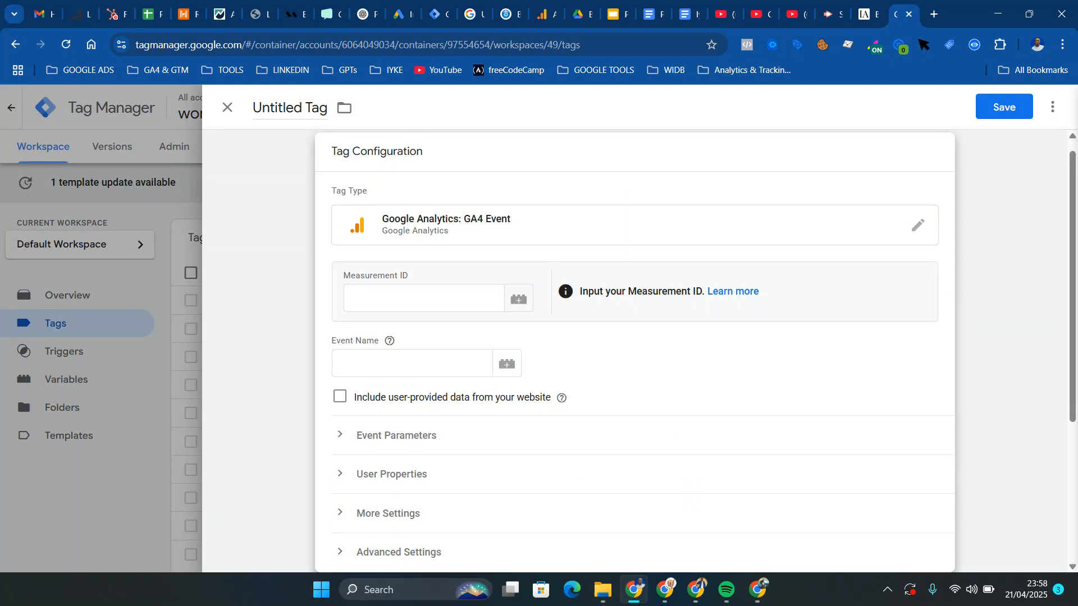
Set the tag's measurement ID to the existing "C- GA4 Measurement ID" variable
click(449, 299)
text({{)
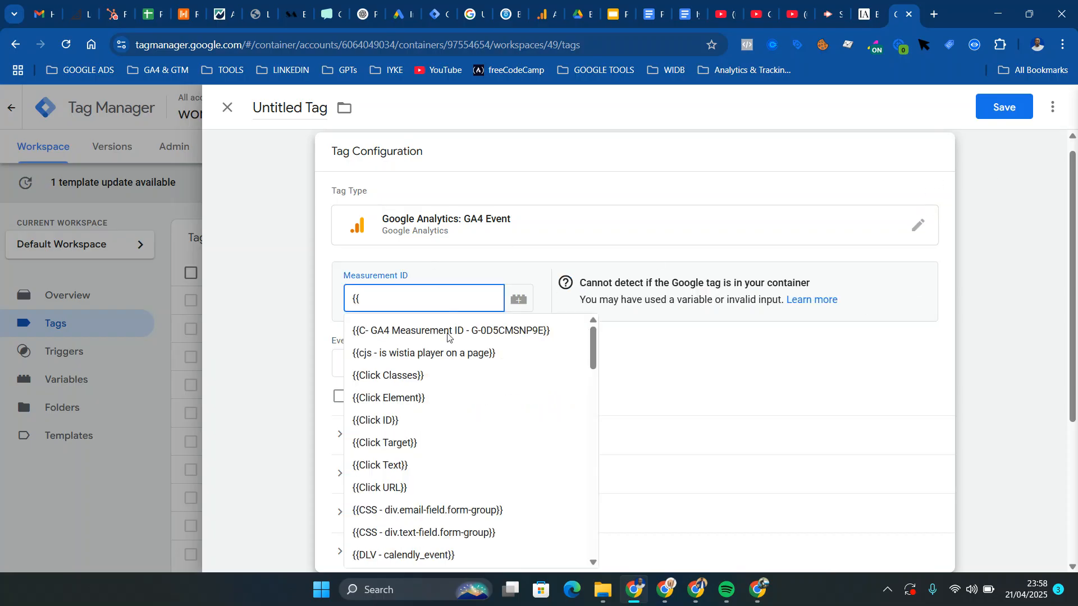
text(co)
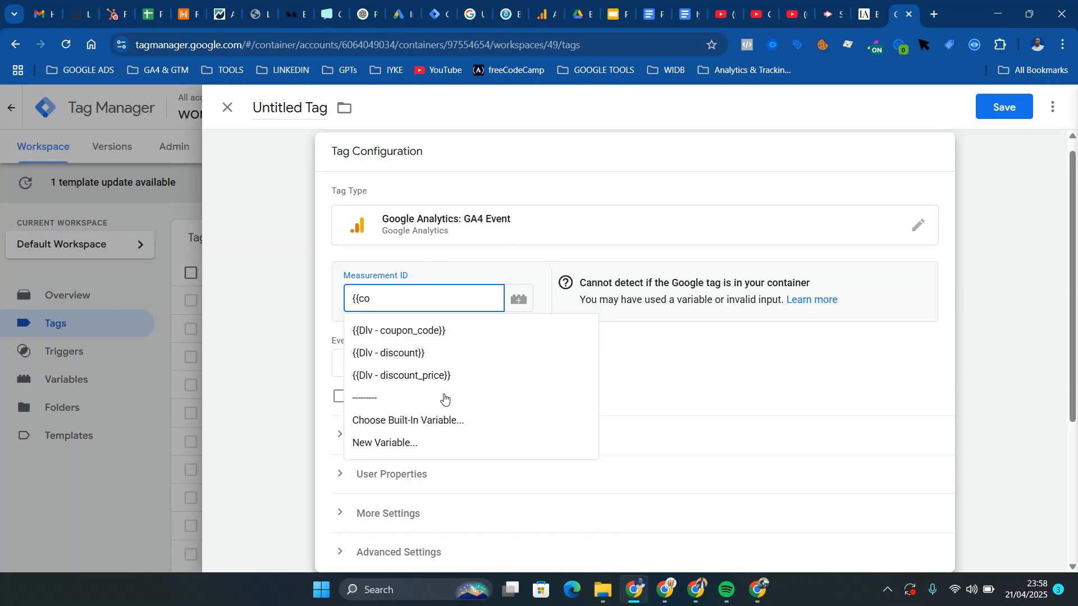
text(n)
key(BackSpace)
key(BackSpace)
key(BackSpace)
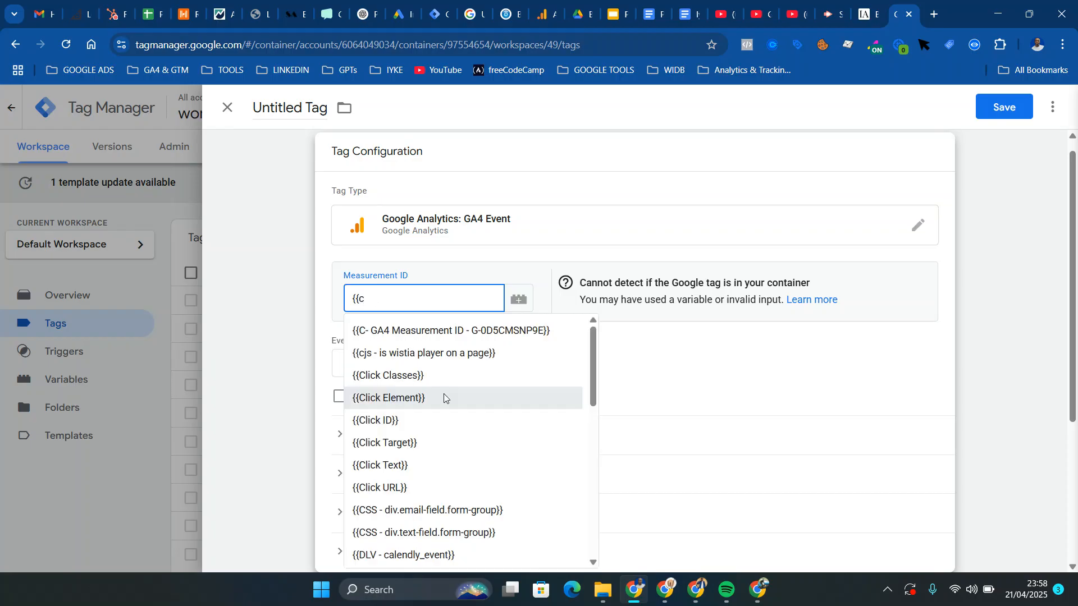
text(GA4)
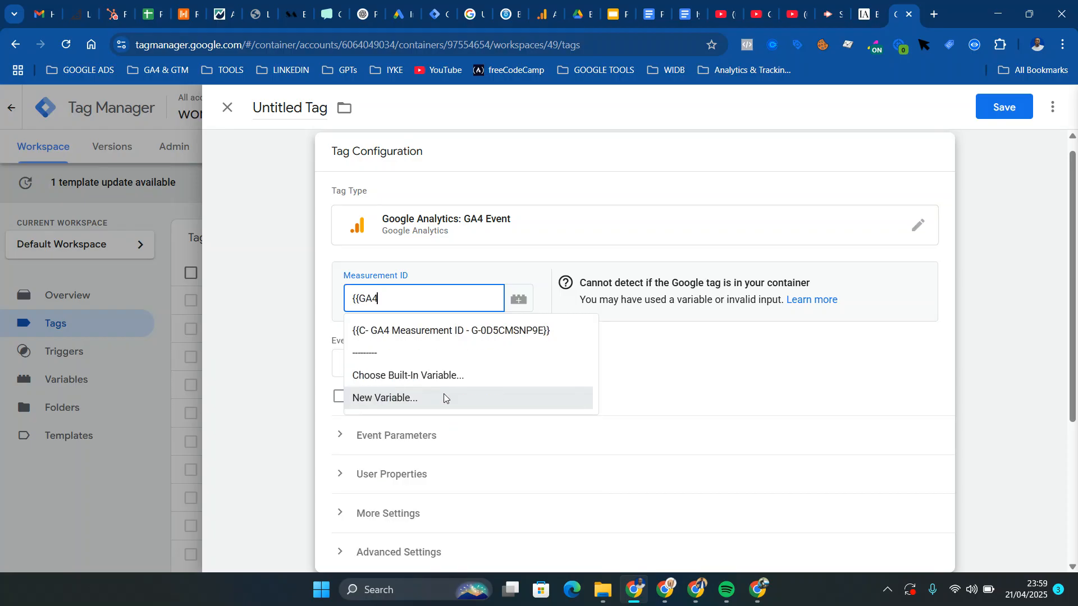
click(466, 329)
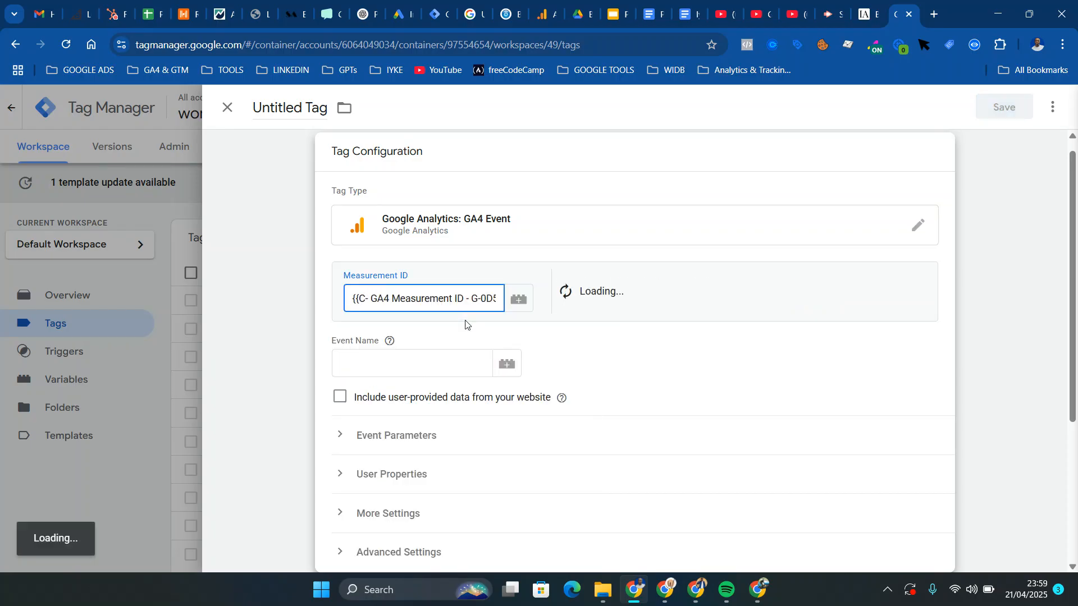
Set the event name to calendly_meeting_scheduled and expand the tag's event parameter settings
click(449, 367)
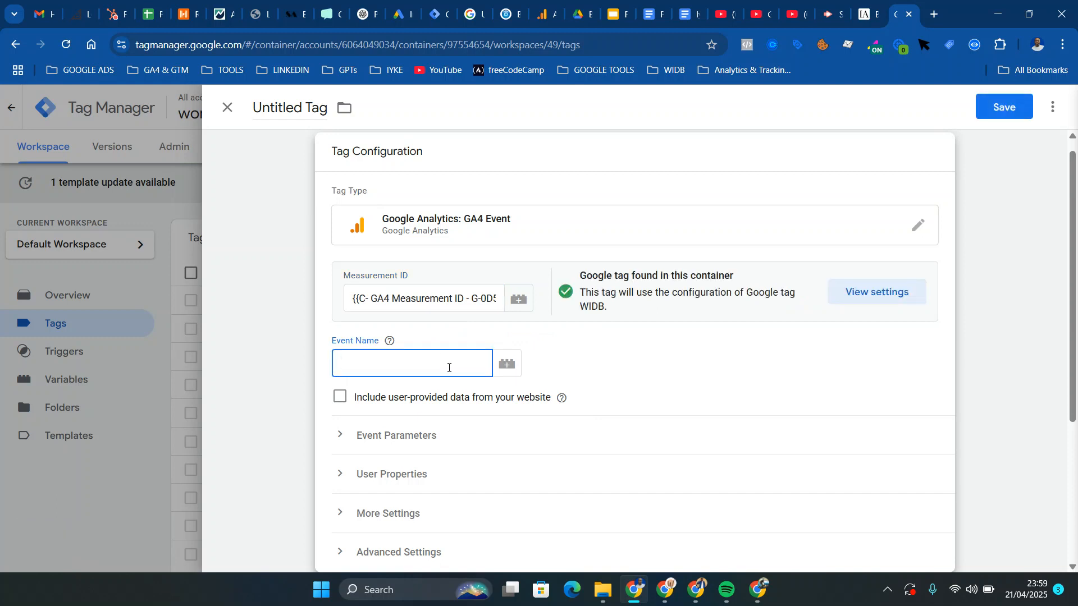
text(calendly_even)
key(ctrl+a)
key(BackSpace)
text(meeting_sch)
click(355, 346)
click(341, 363)
text(calendly)
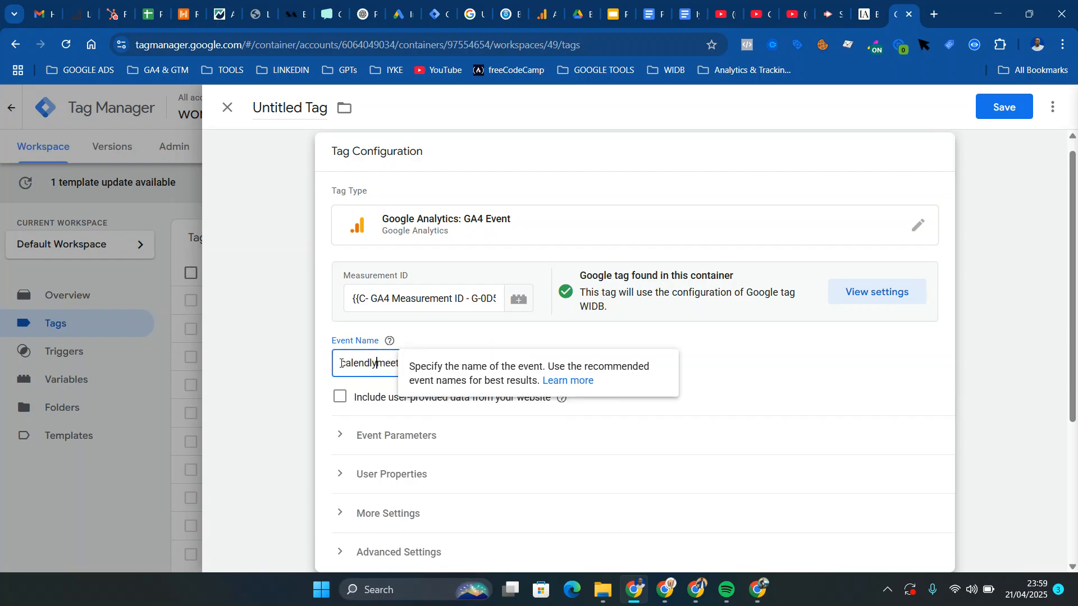
text(_)
click(774, 387)
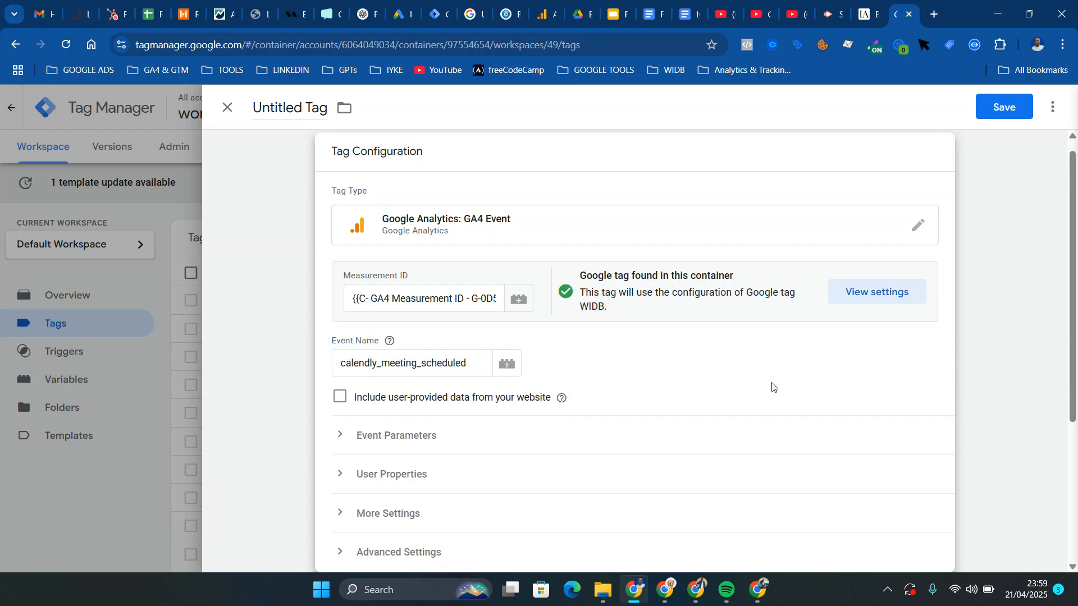
click(450, 443)
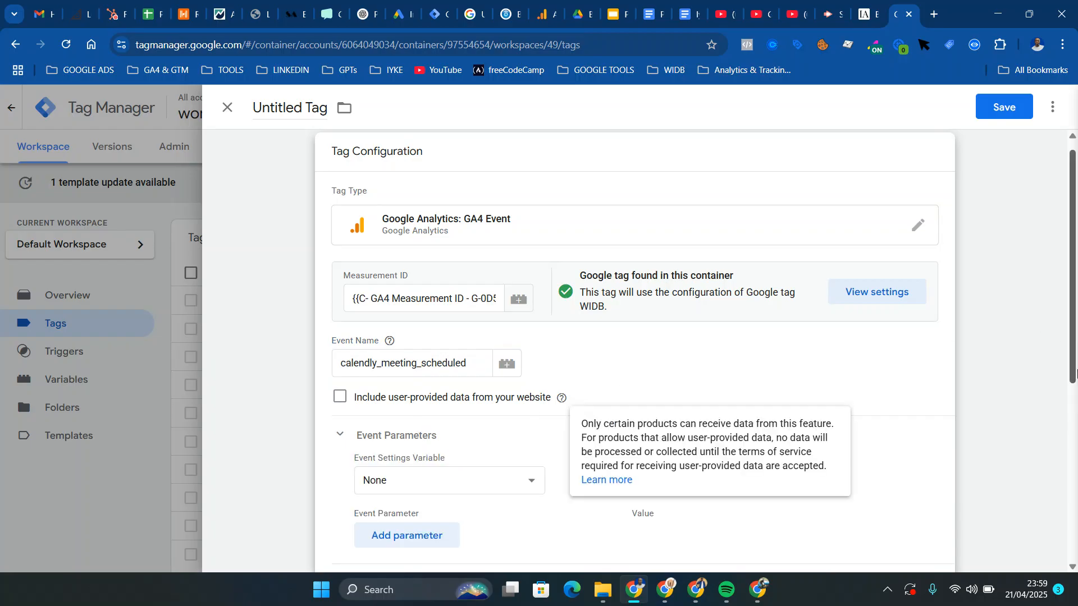
scroll(1075, 370, down, 3)
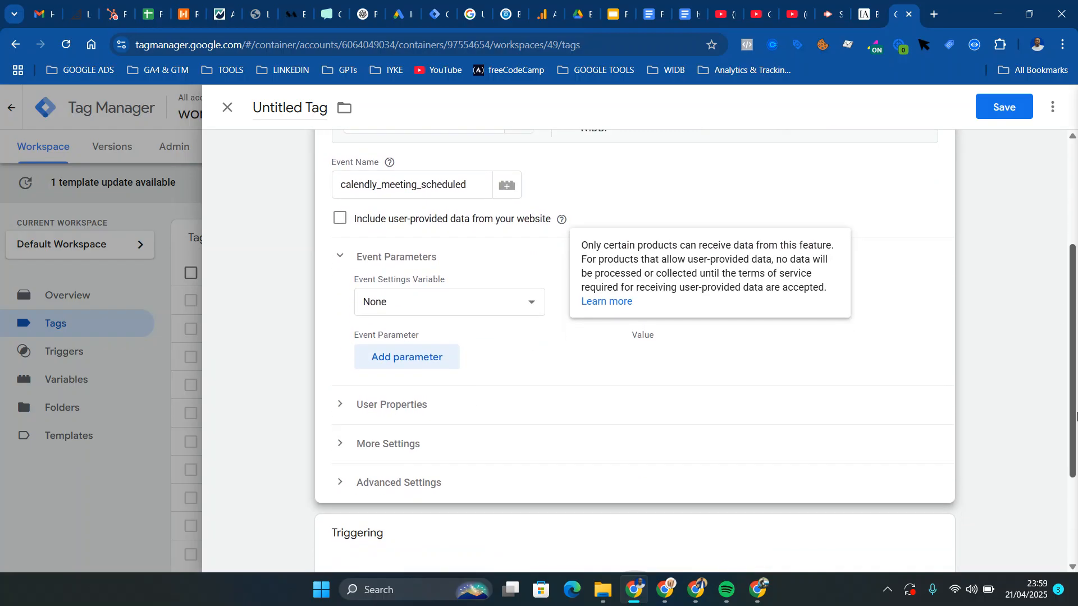
click(339, 220)
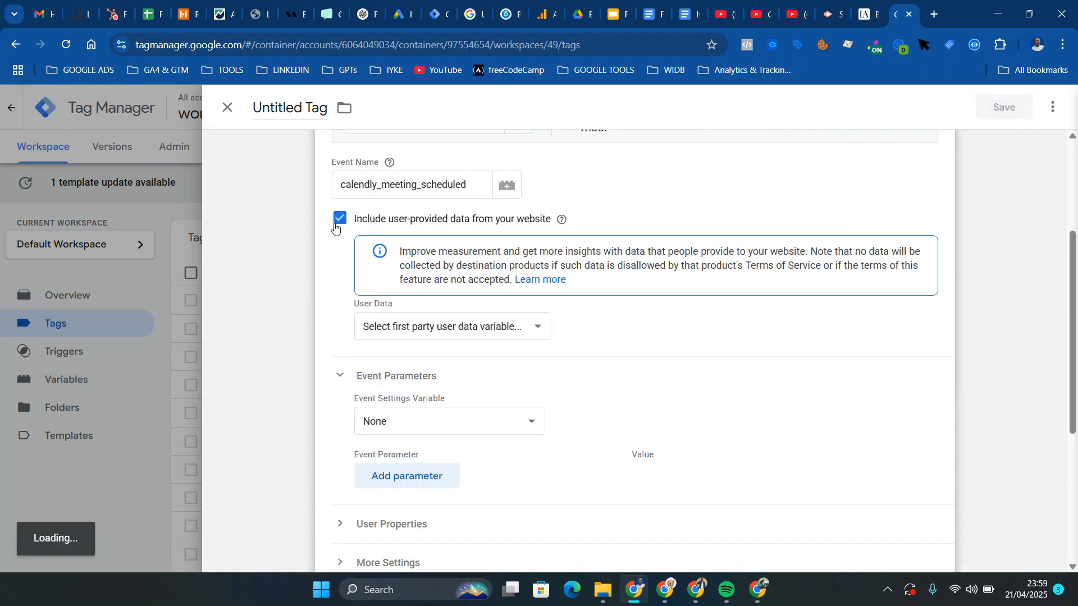
click(488, 330)
click(462, 406)
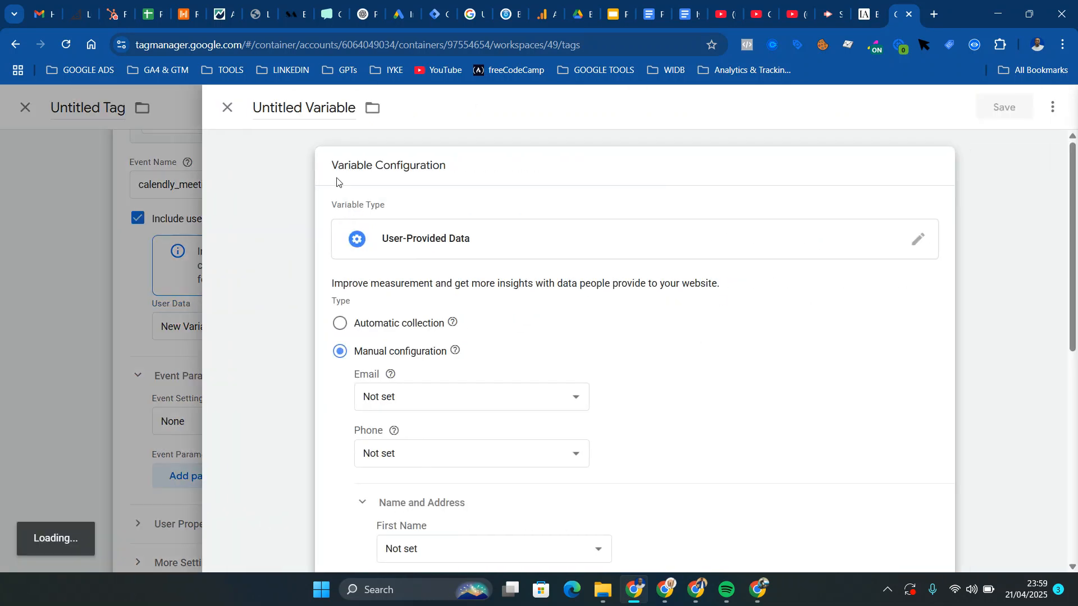
click(227, 107)
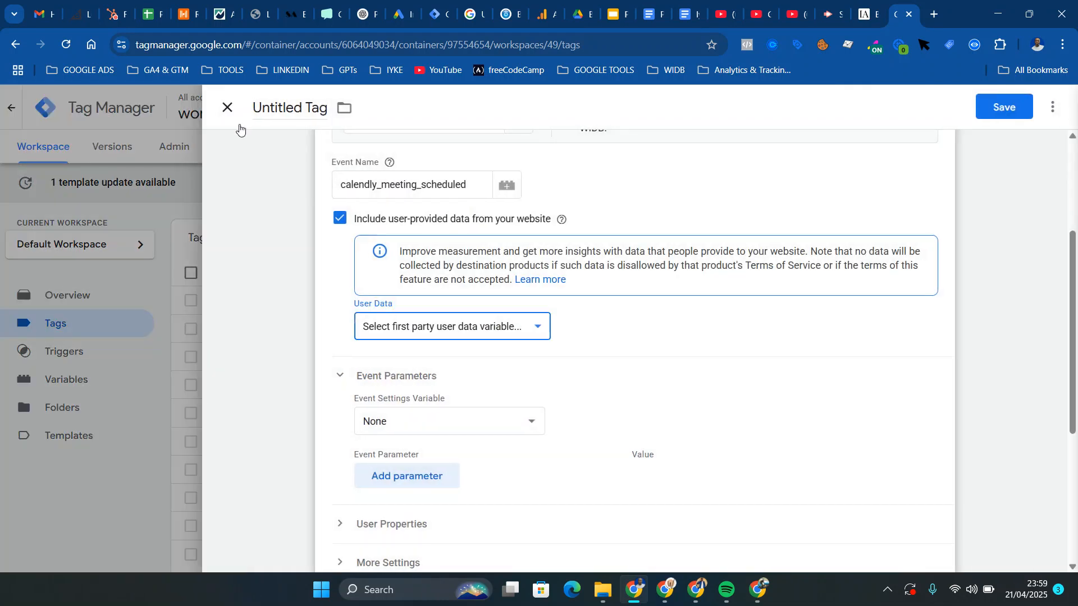
click(340, 219)
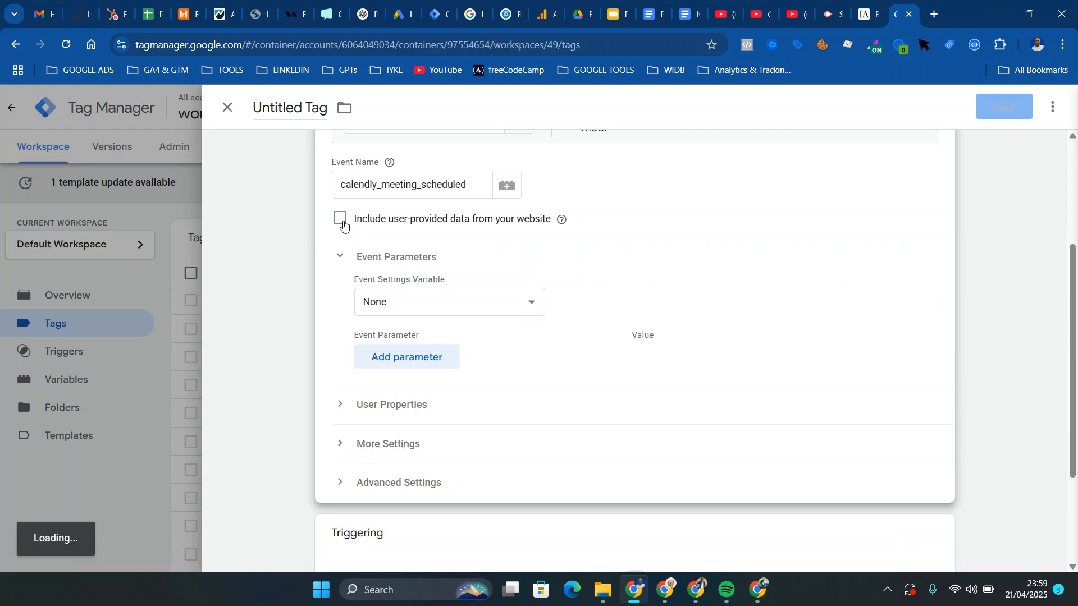
Add two event parameters named full_name and email_address to the tag
click(435, 359)
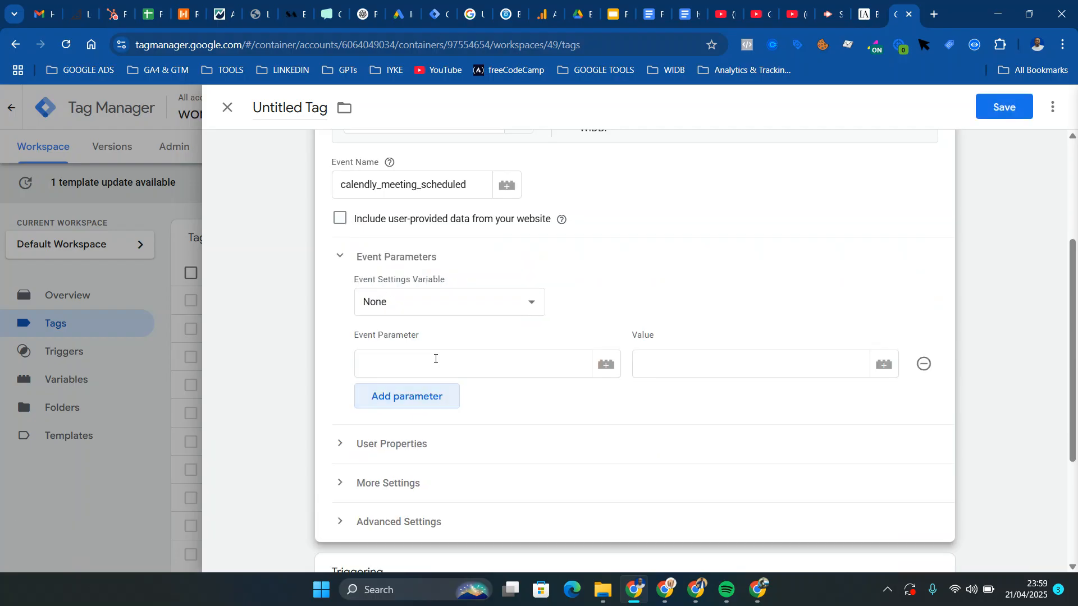
text({{)
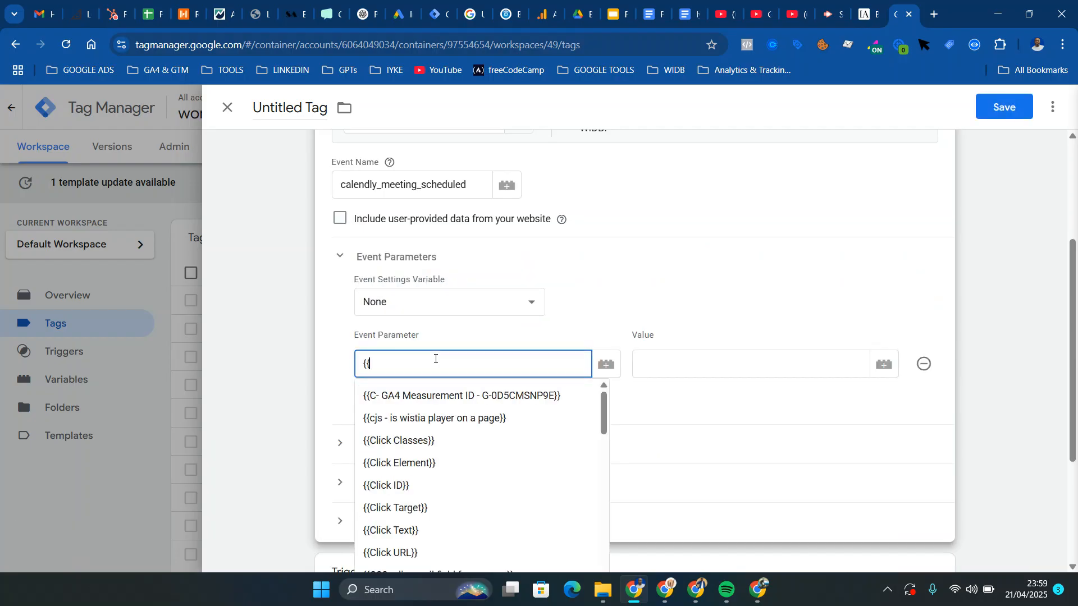
key(BackSpace)
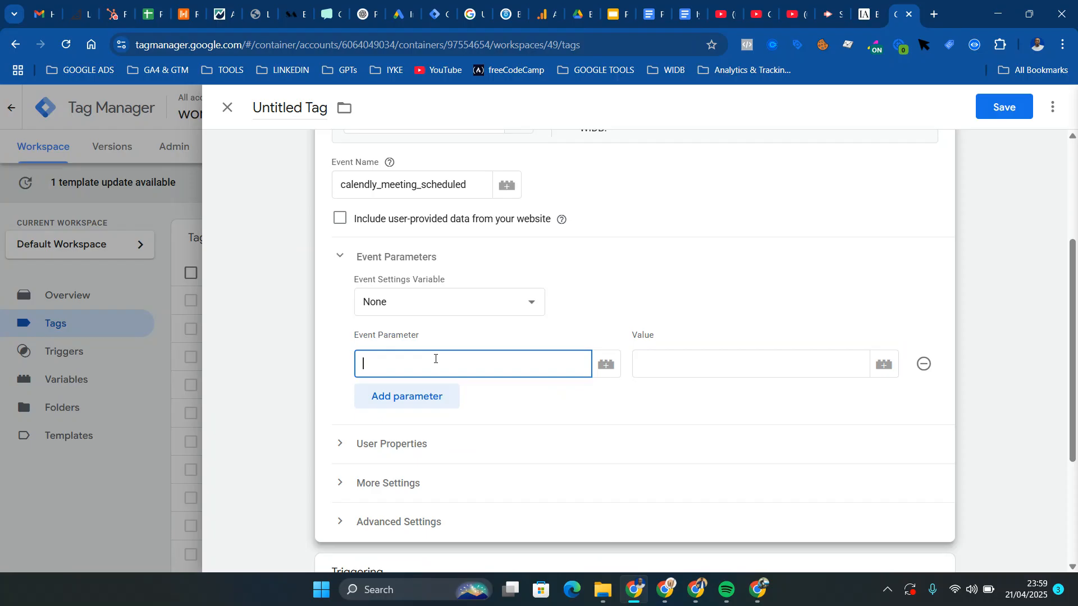
text(full_name)
click(434, 394)
click(434, 395)
text(email)
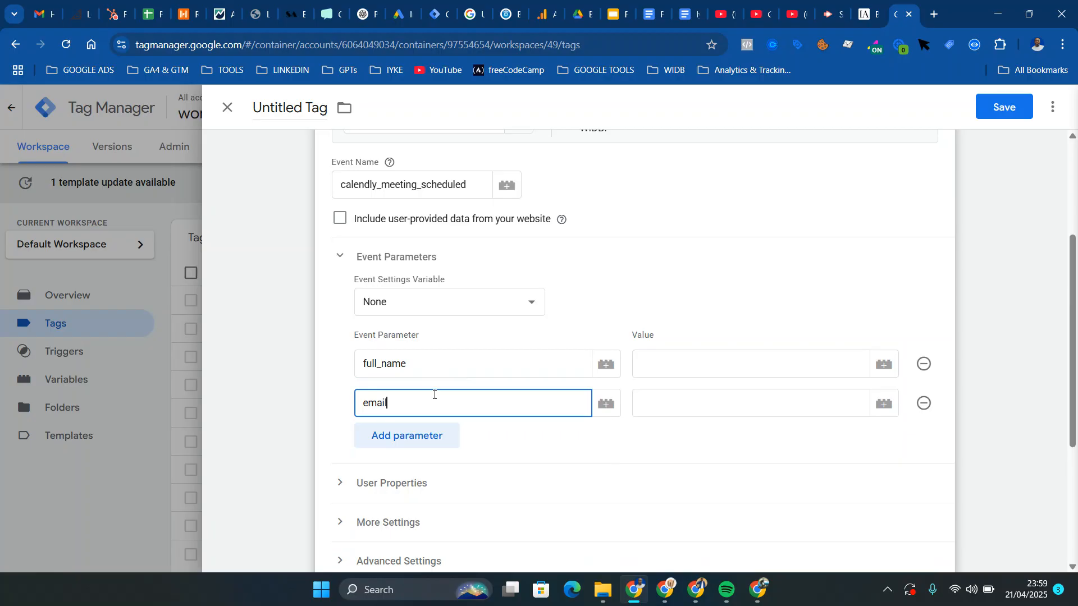
text(_address)
Add two more event parameters named phone_number and reminder_number
click(429, 436)
click(429, 437)
text(phone_number)
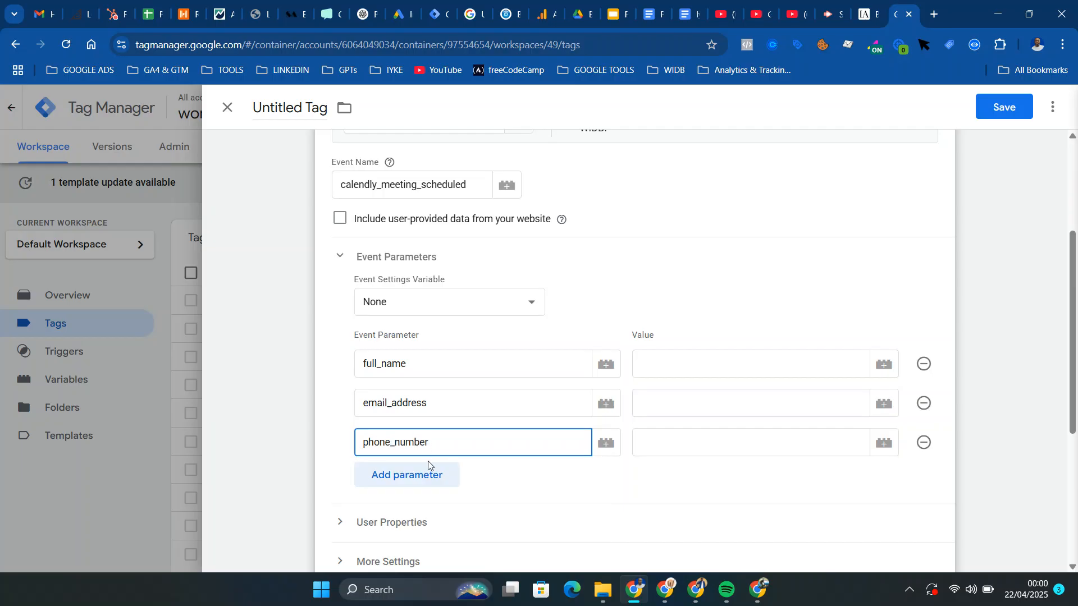
click(429, 477)
click(429, 478)
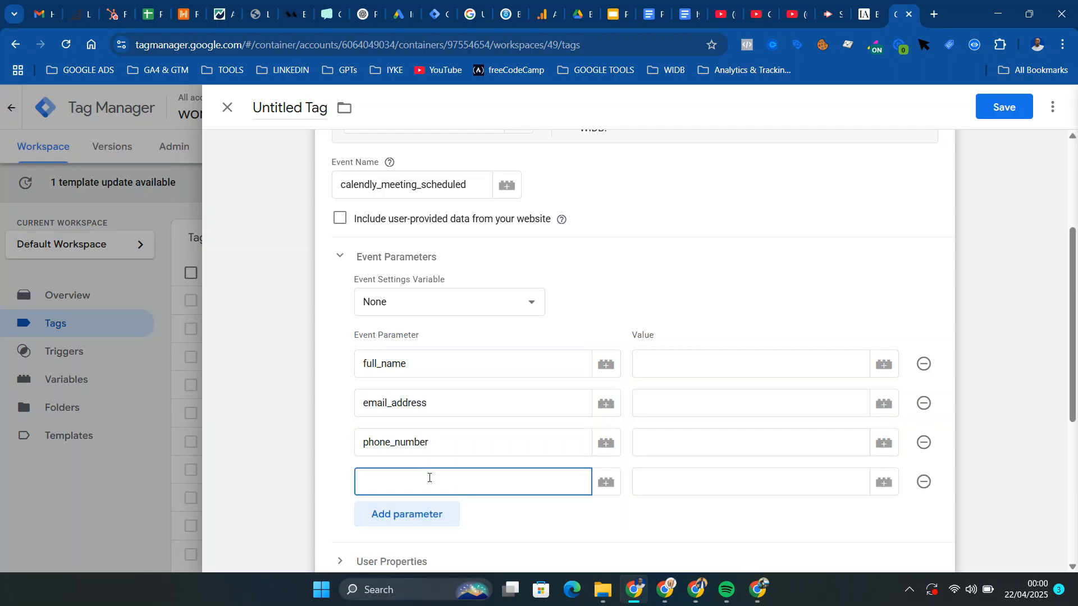
text(reminder_number)
Set the full_name parameter's value to {{URL - full_name}} and the email_address parameter's value to {{URL - email_address}}
click(763, 351)
text({{)
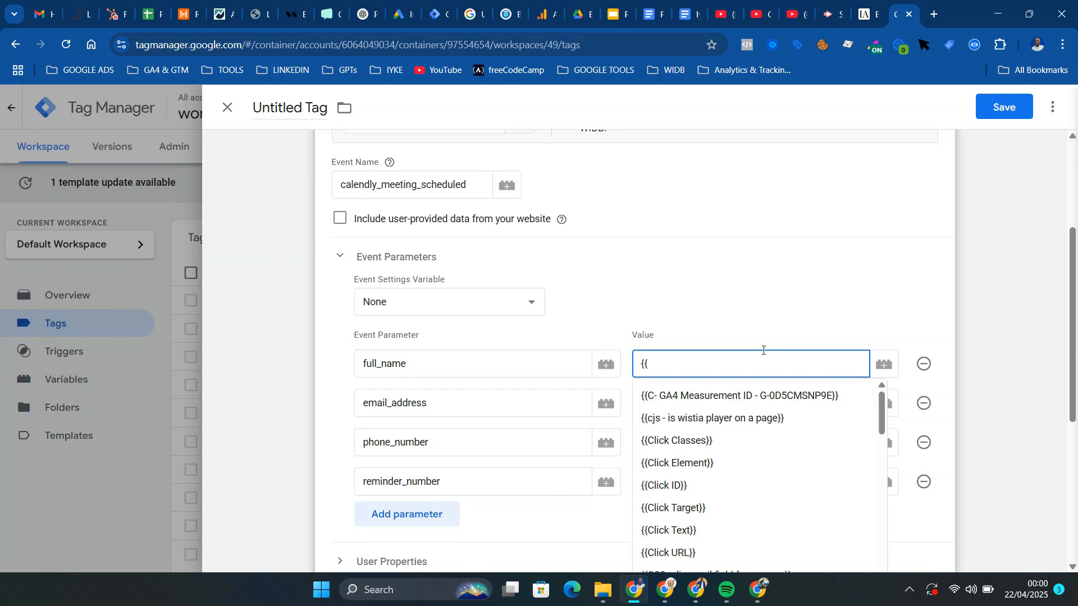
text(fu)
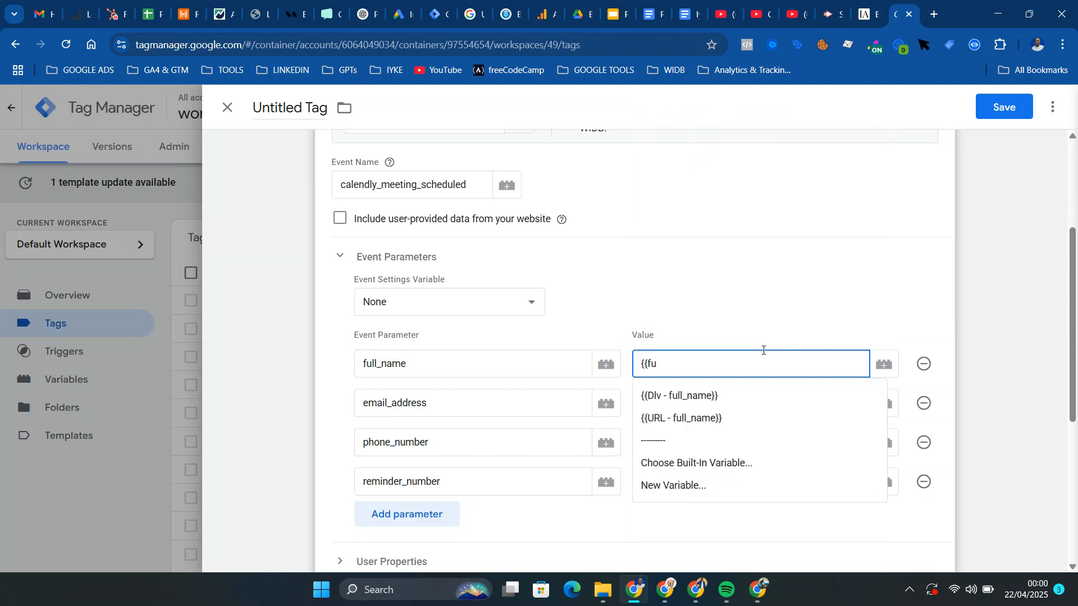
click(694, 418)
click(676, 393)
text({{)
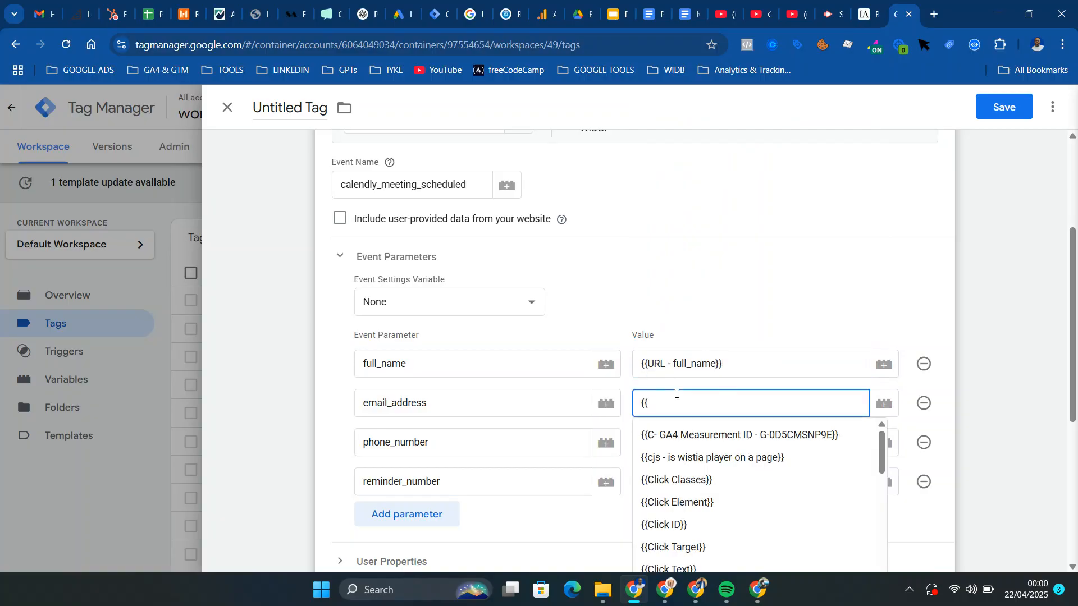
text(em)
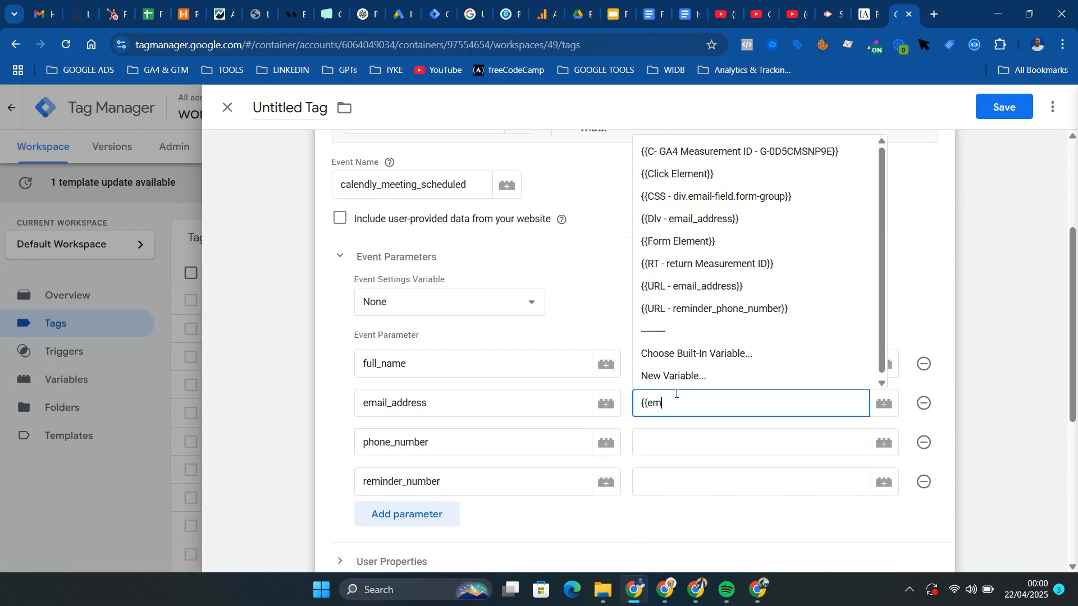
click(681, 289)
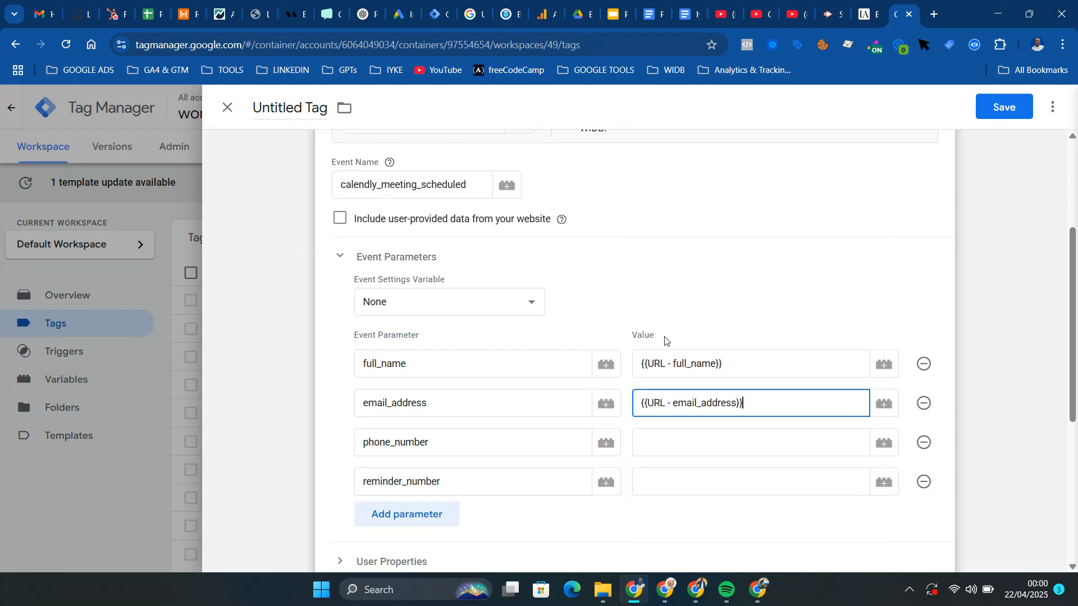
Set the phone_number parameter's value to {{URL - phone_number}} and the reminder_number parameter's value to {{URL - reminder_phone_number}}
click(655, 450)
text({{)
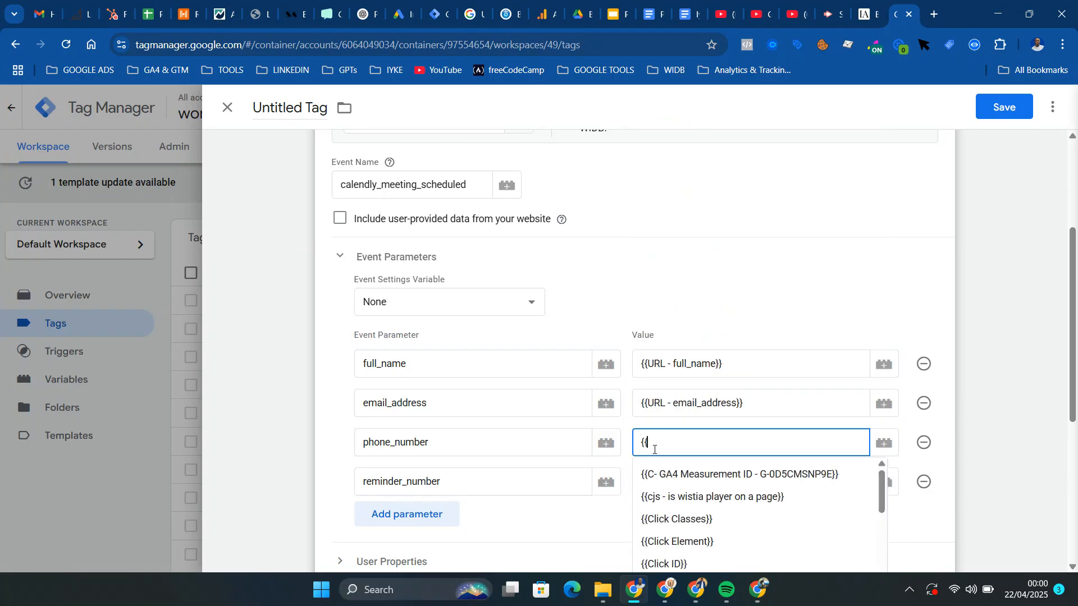
text(phon)
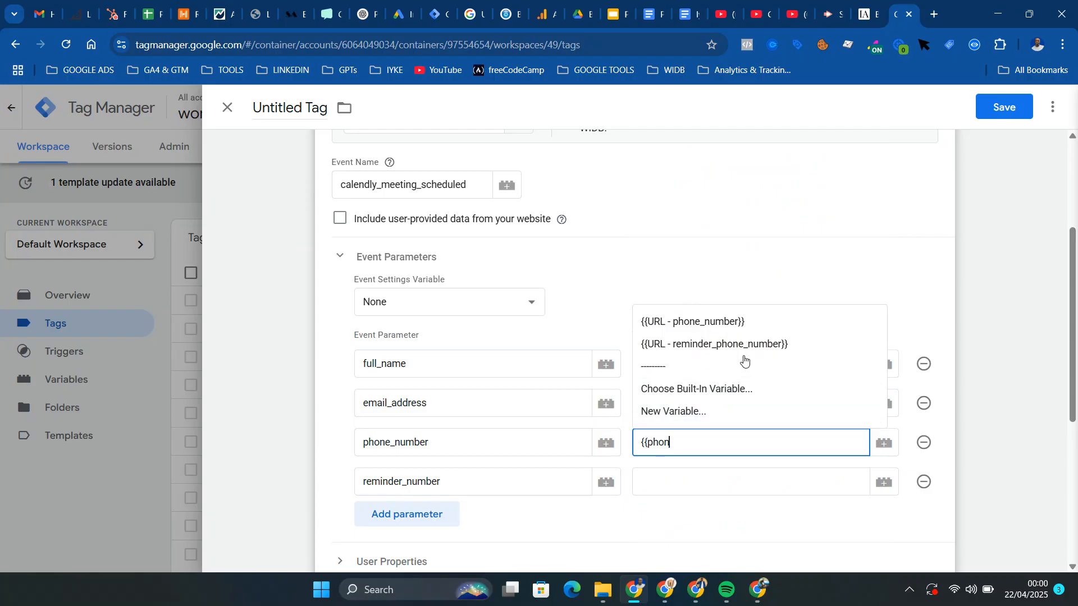
click(744, 323)
click(703, 478)
text({{rem)
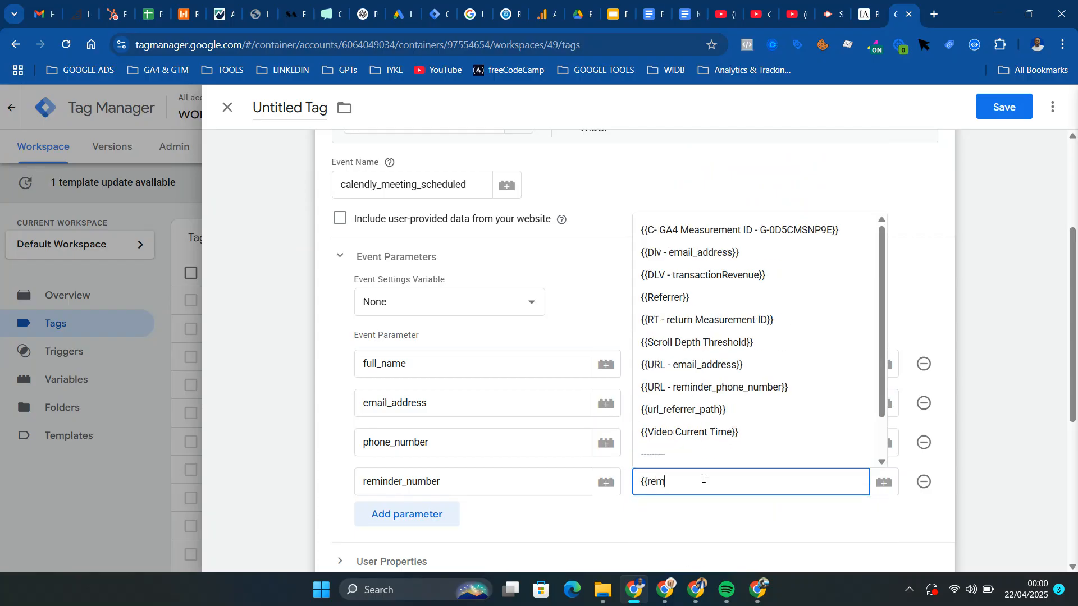
click(762, 382)
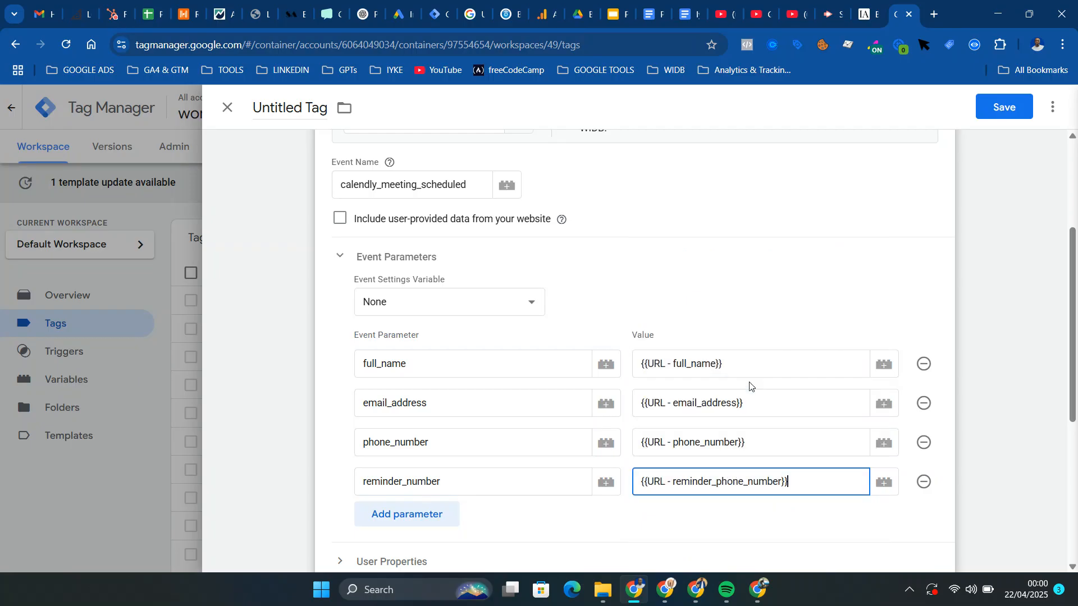
Create a new trigger for the tag with the Page View type
scroll(786, 429, down, 5)
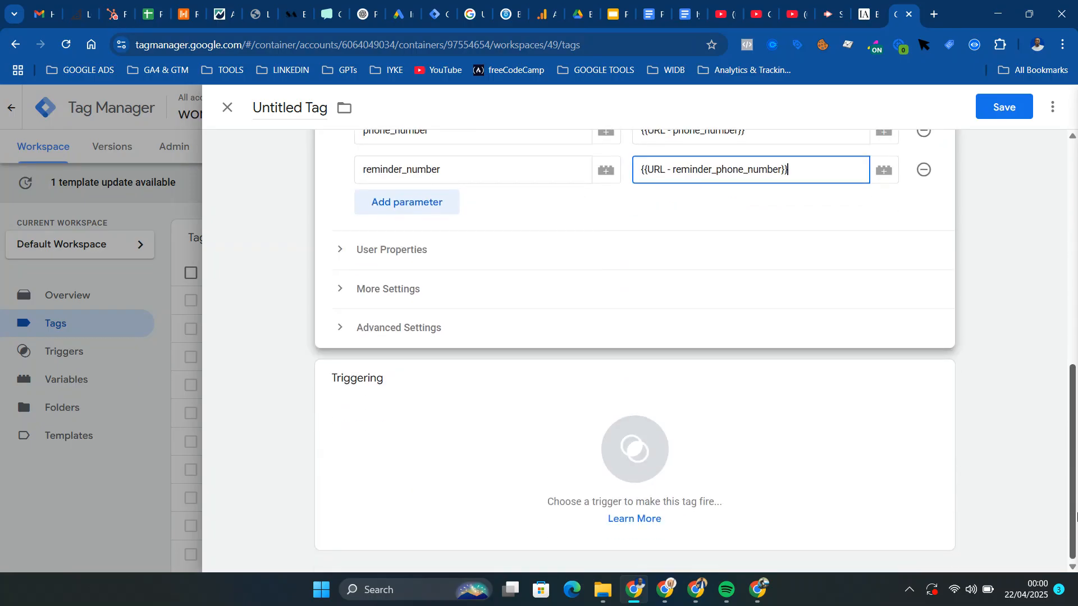
click(874, 460)
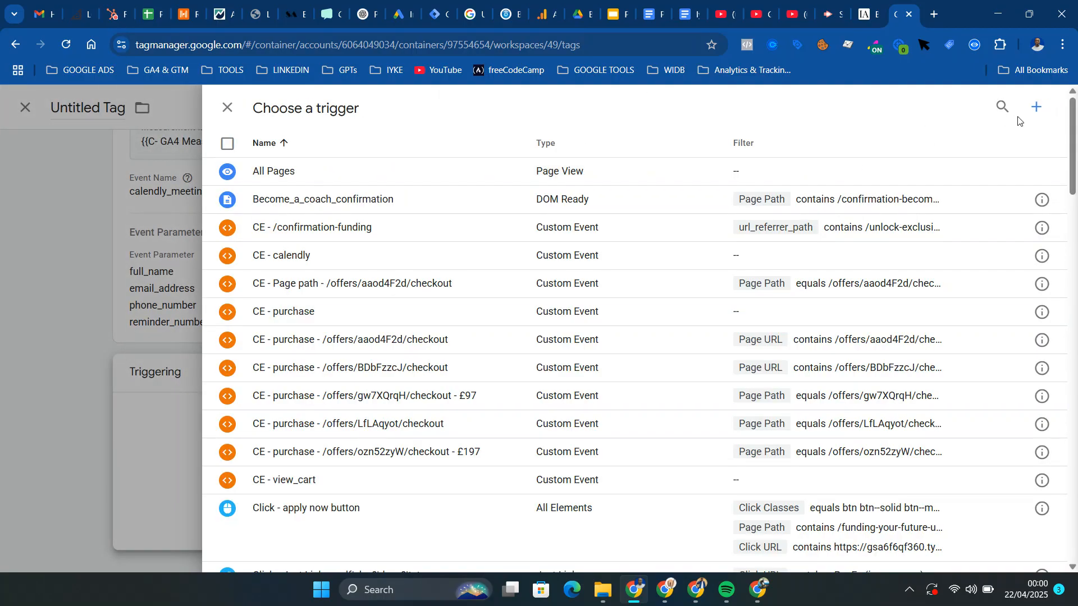
click(1036, 107)
click(799, 234)
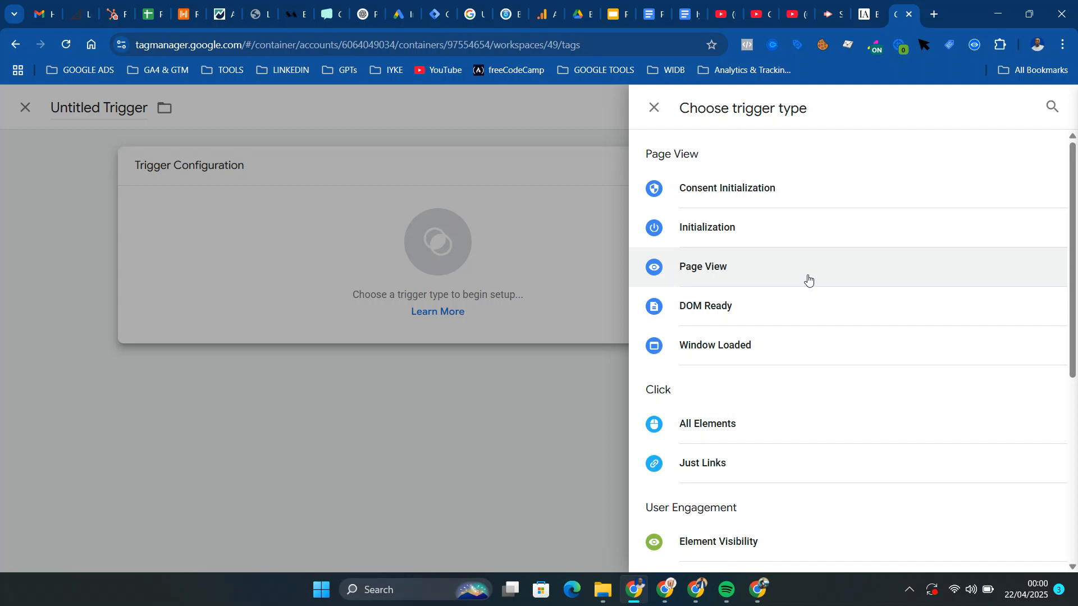
click(808, 279)
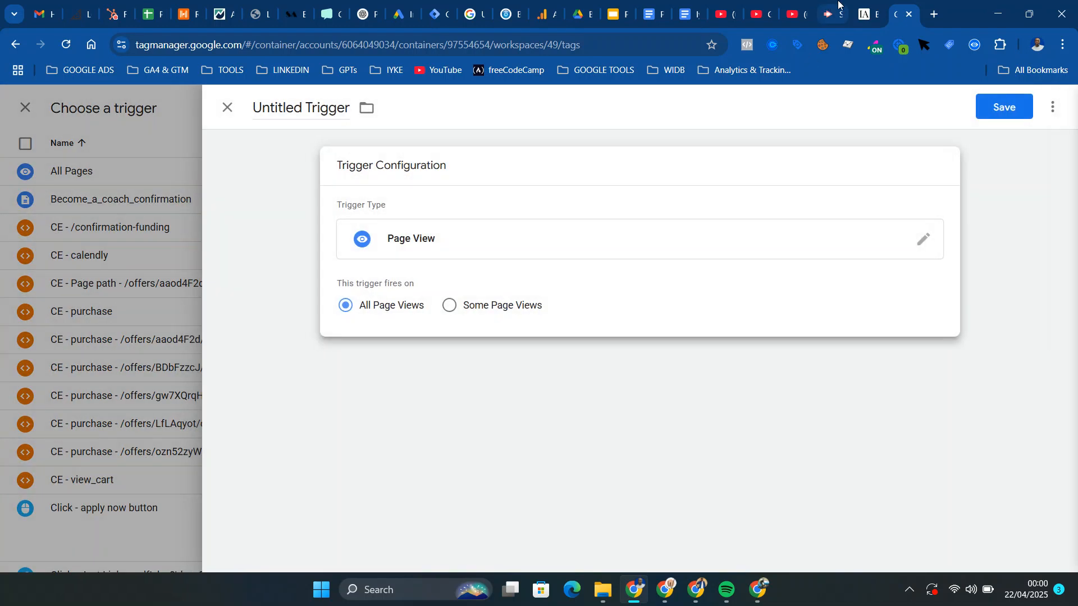
Copy the path thankyou-qualified-v163038578 from the URL of the appointment confirmation page
click(862, 12)
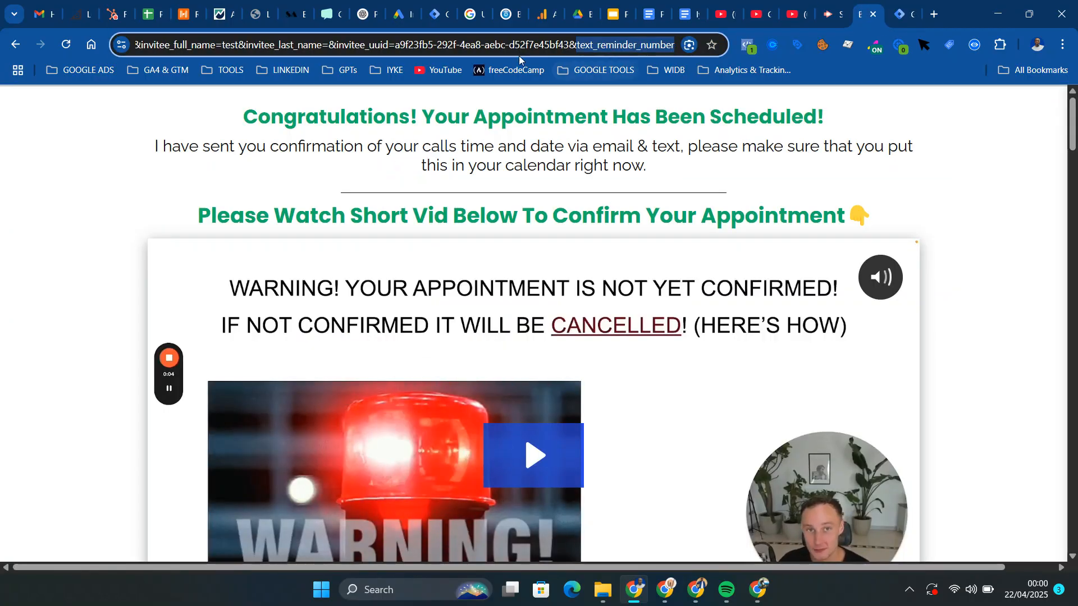
click(508, 45)
key(Left)
key(Left)
key(Left)
key(Left)
key(Left)
key(Left)
key(Left)
key(Left)
key(Left)
key(Left)
key(Left)
key(Left)
key(Left)
key(Left)
key(Left)
key(Left)
key(Left)
key(Left)
key(Left)
key(Left)
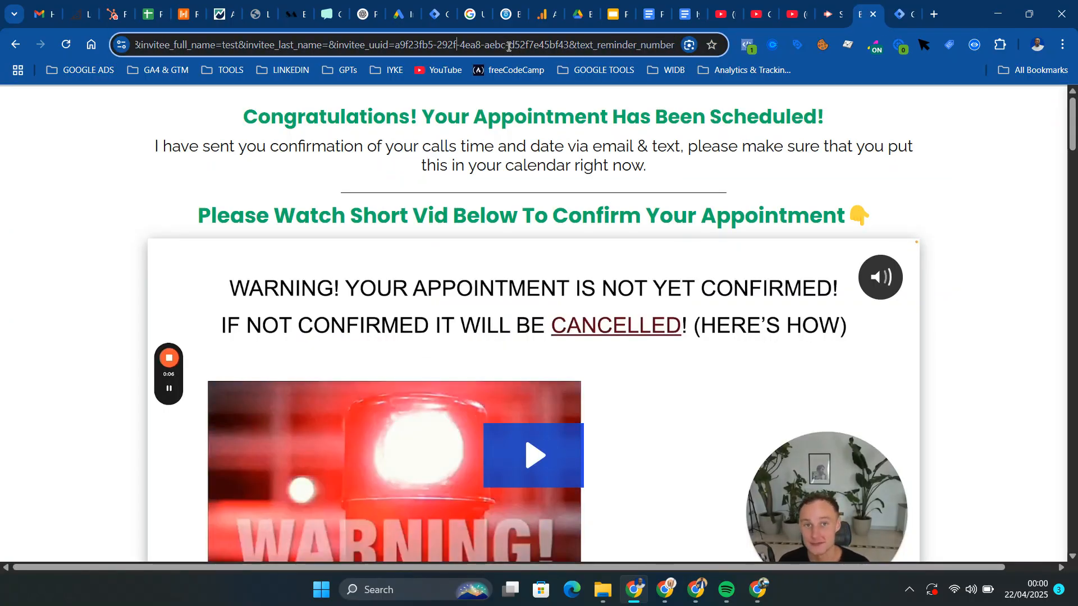
key(Left)
key(Left)
key(Left)
key(Left)
key(Left)
key(Left)
key(Left)
key(Left)
key(Left)
key(Left)
key(Left)
key(Left)
key(Left)
key(Left)
key(Left)
key(Left)
key(Left)
key(Left)
key(Left)
key(Left)
key(Left)
key(Left)
key(Left)
key(Left)
key(Left)
key(Left)
key(Left)
key(Left)
key(Left)
key(Left)
key(Left)
key(Left)
key(Left)
key(Left)
key(Left)
key(Left)
key(Left)
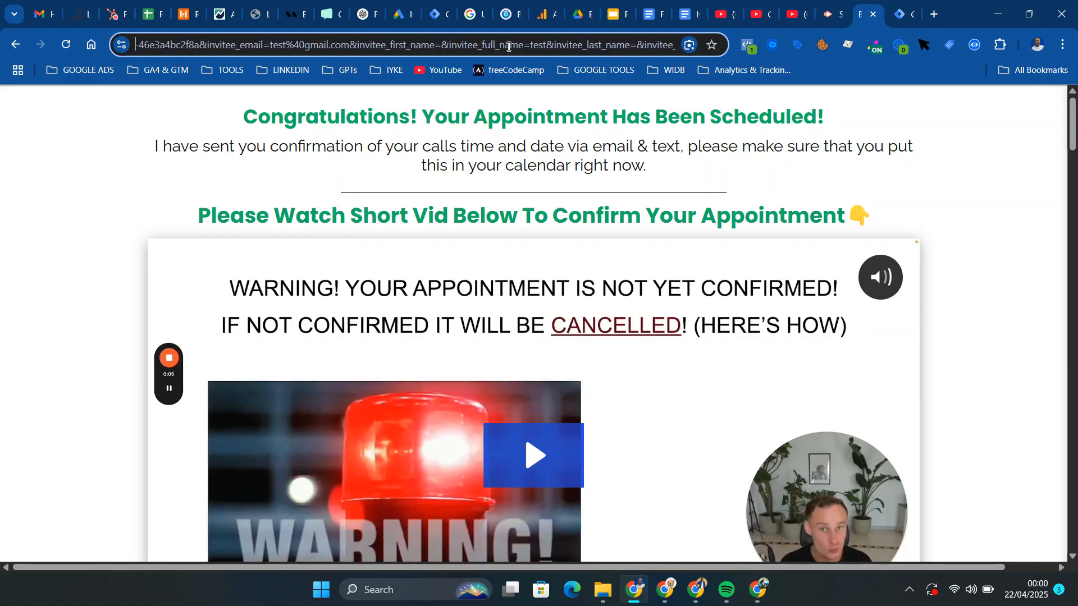
key(Left)
key(Left)
key(Left)
key(Left)
key(Left)
key(Left)
key(Left)
key(Left)
key(Left)
key(Left)
key(Left)
key(Left)
key(Left)
key(Left)
key(Left)
key(Left)
key(Left)
key(Left)
key(Left)
key(Left)
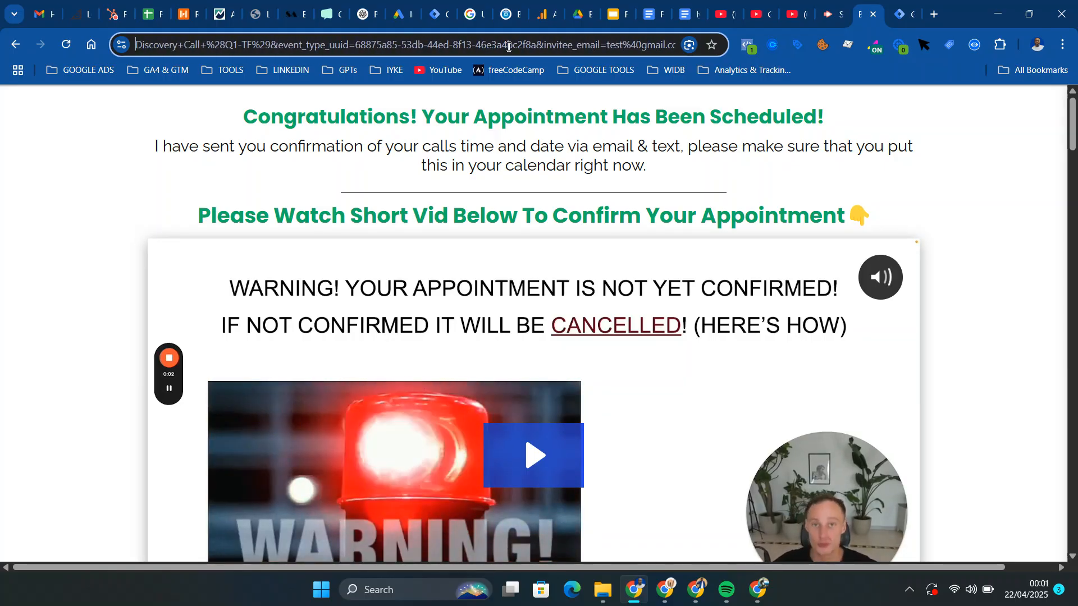
key(Left)
key(Left)
key(Left)
key(Left)
key(Left)
key(Left)
key(Left)
key(Left)
key(Left)
key(Left)
key(Left)
key(Left)
key(Left)
key(Left)
key(Left)
key(Left)
key(Left)
key(Left)
key(Left)
key(Left)
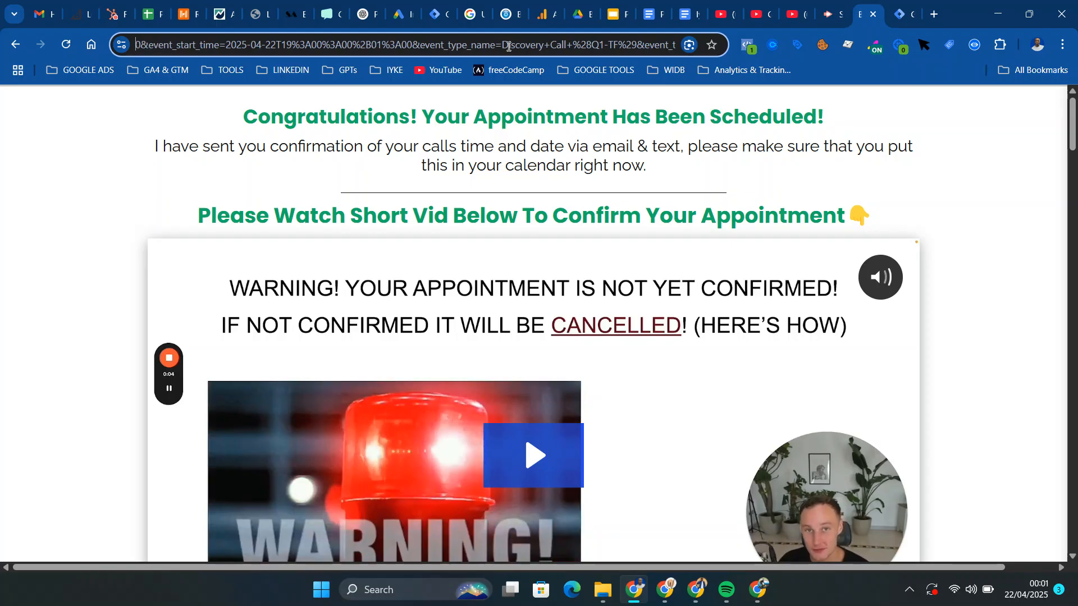
key(Left)
key(Left)
key(Left)
key(Left)
key(Left)
key(Left)
key(Left)
key(Left)
key(Left)
key(Left)
key(Left)
key(Left)
key(Left)
key(Left)
key(Left)
key(Left)
key(Left)
key(Left)
key(Left)
key(Left)
key(Left)
key(Left)
key(Left)
key(Left)
key(Left)
key(Left)
key(Left)
key(Left)
key(Left)
key(Left)
key(Left)
key(Left)
key(Left)
key(Left)
key(Left)
key(Left)
key(Left)
key(Left)
key(Left)
key(Left)
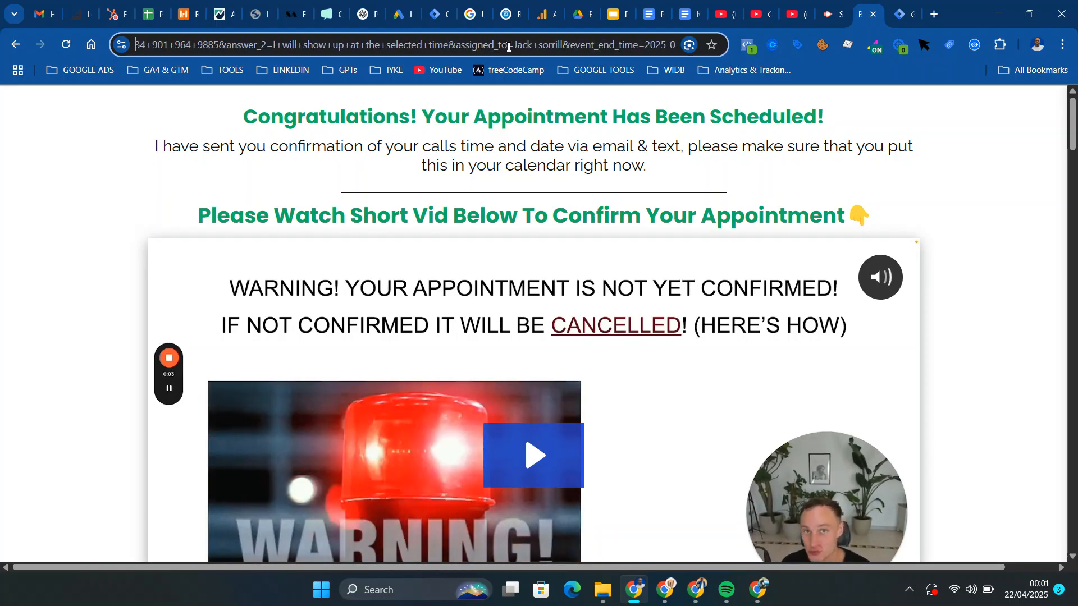
key(Left)
key(Left)
key(Left)
key(Left)
key(Left)
key(Left)
key(Left)
key(Left)
key(Left)
key(Left)
key(Left)
key(Left)
key(Left)
key(Left)
key(Left)
key(Left)
key(Left)
key(Left)
key(Left)
key(Left)
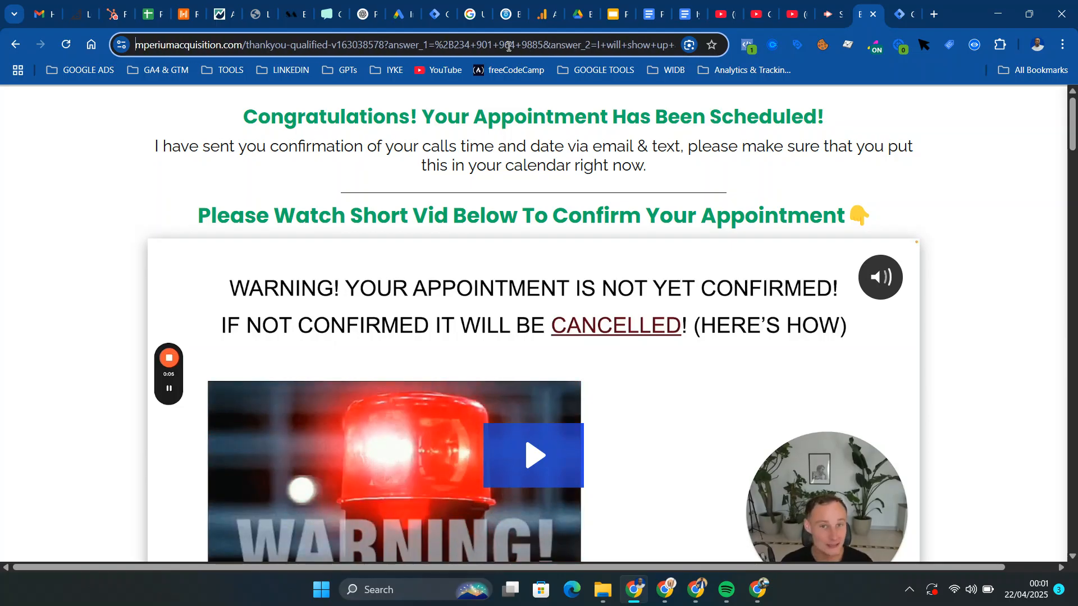
key(Left)
key(Left)
key(Left)
key(Left)
key(Left)
key(Left)
key(Left)
key(Left)
key(Left)
key(Left)
key(Left)
key(Left)
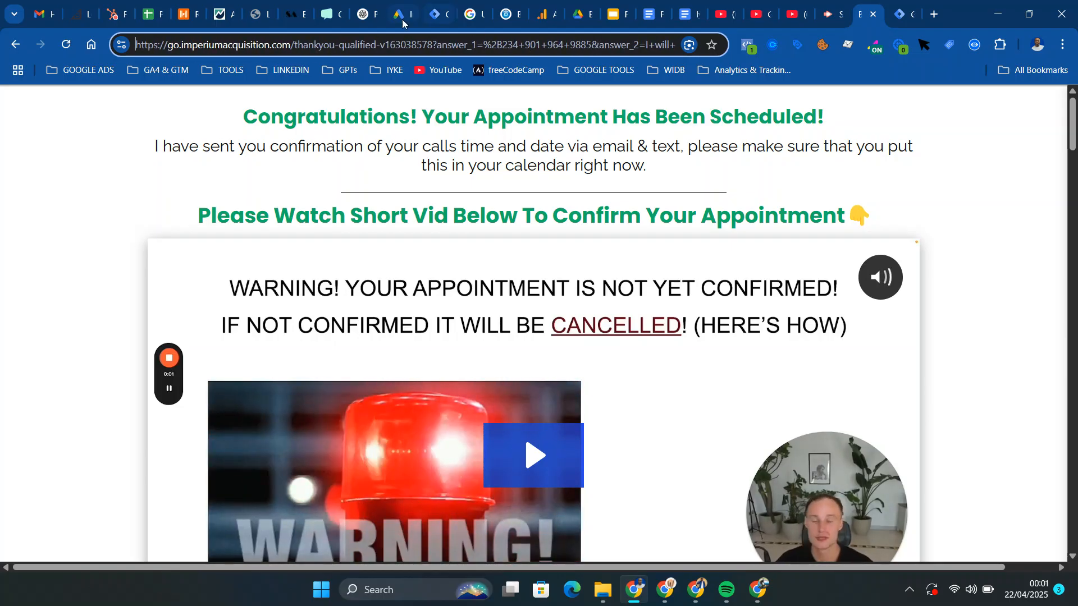
drag(433, 45, 295, 52)
key(ctrl+c)
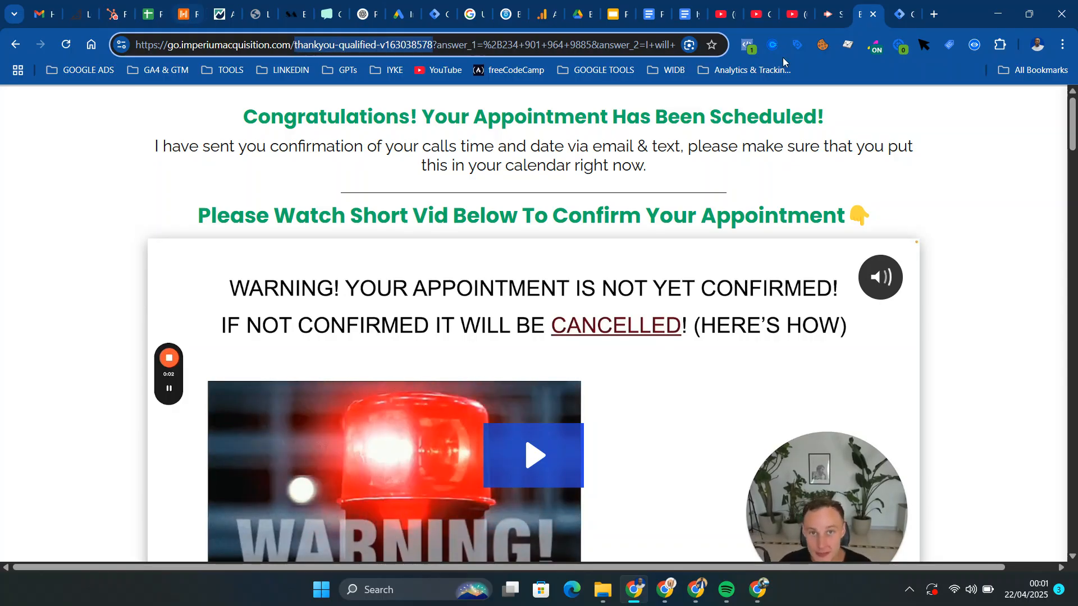
Back in Tag Manager, make the trigger fire on some page views where Page URL contains thankyou-qualified-v163038578
click(901, 14)
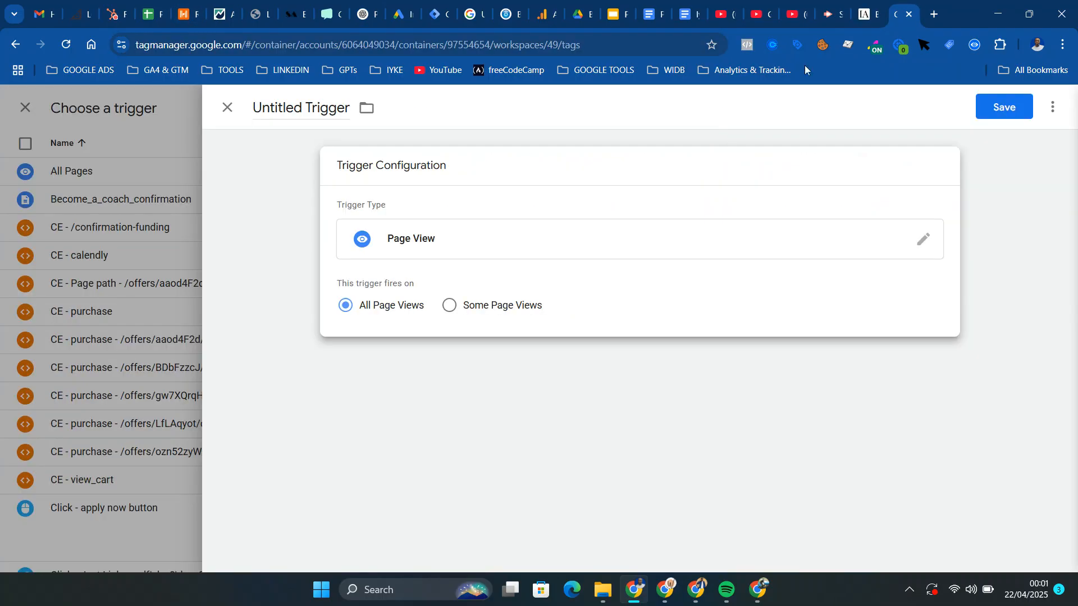
click(449, 308)
click(471, 362)
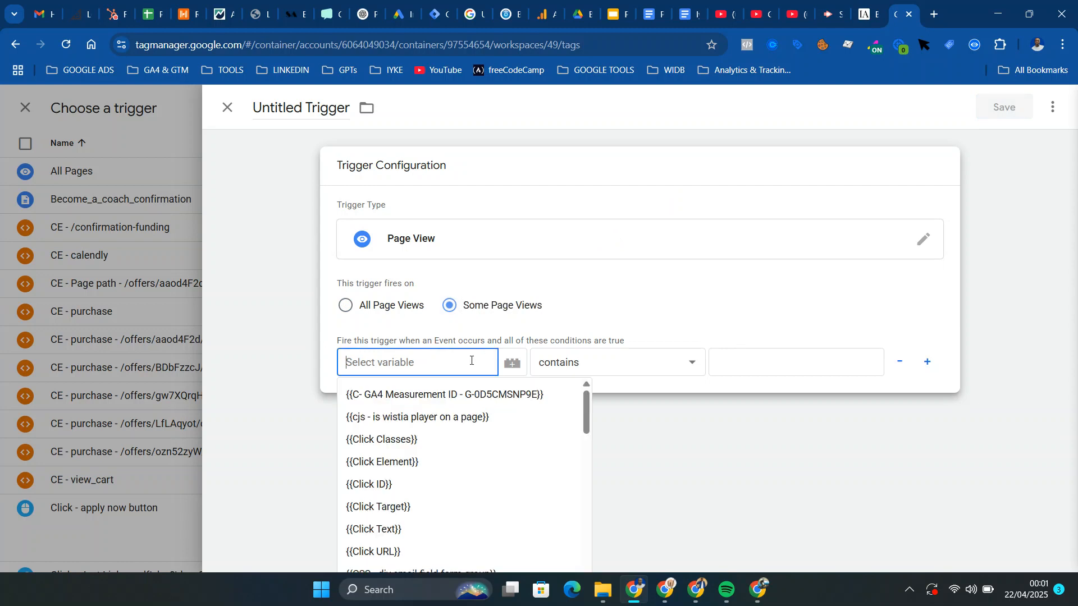
text(page)
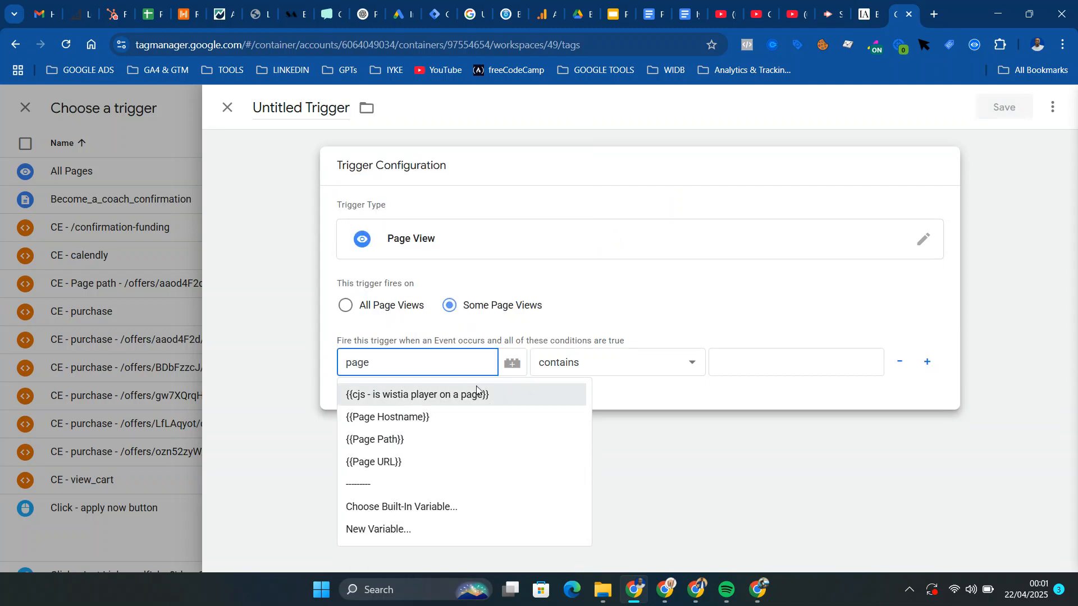
click(467, 451)
click(764, 357)
key(ctrl+v)
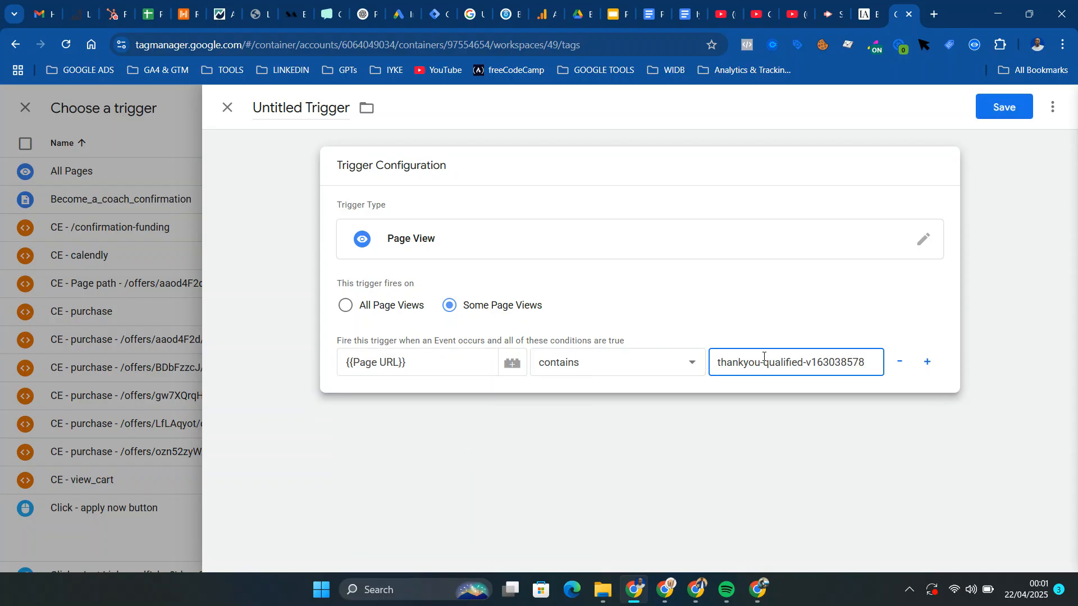
Name the trigger Pv - URL - thankyou-qualified-v163038578 and save it to the tag
click(297, 107)
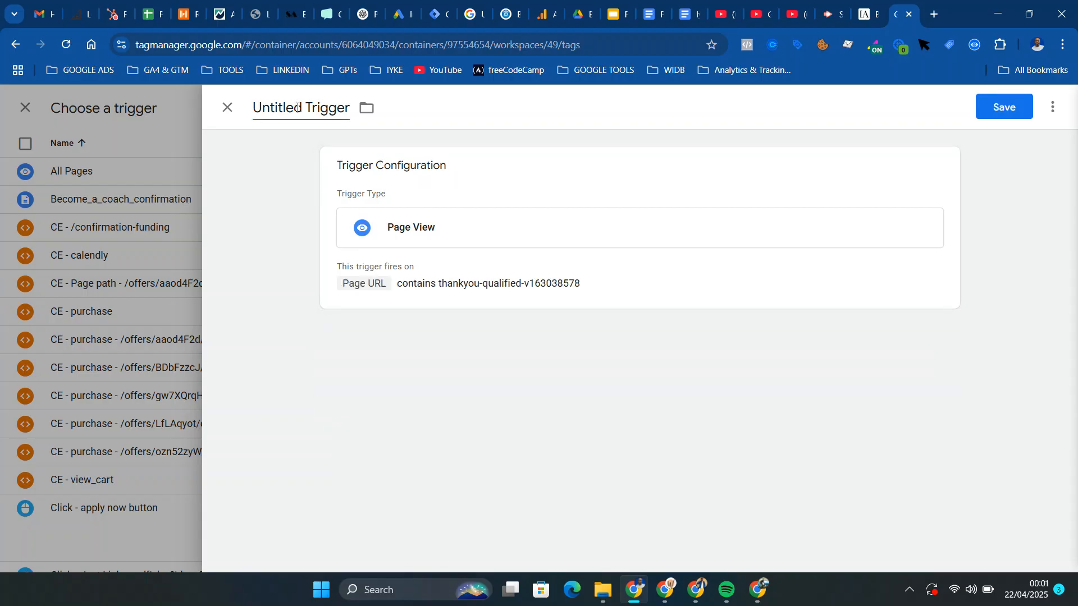
text(Pv)
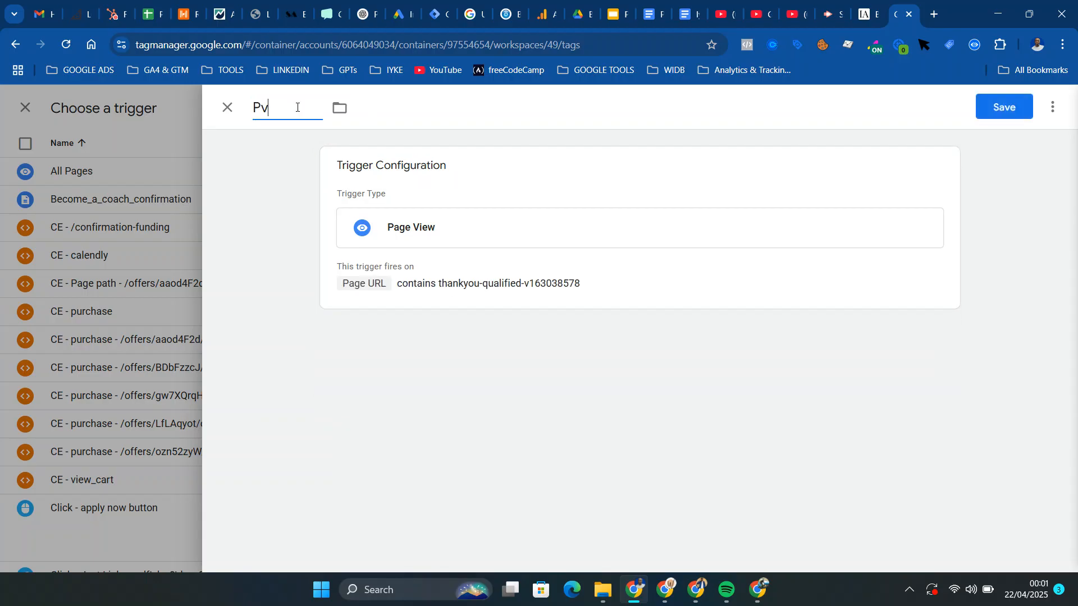
text( - URL -)
key(ctrl+v)
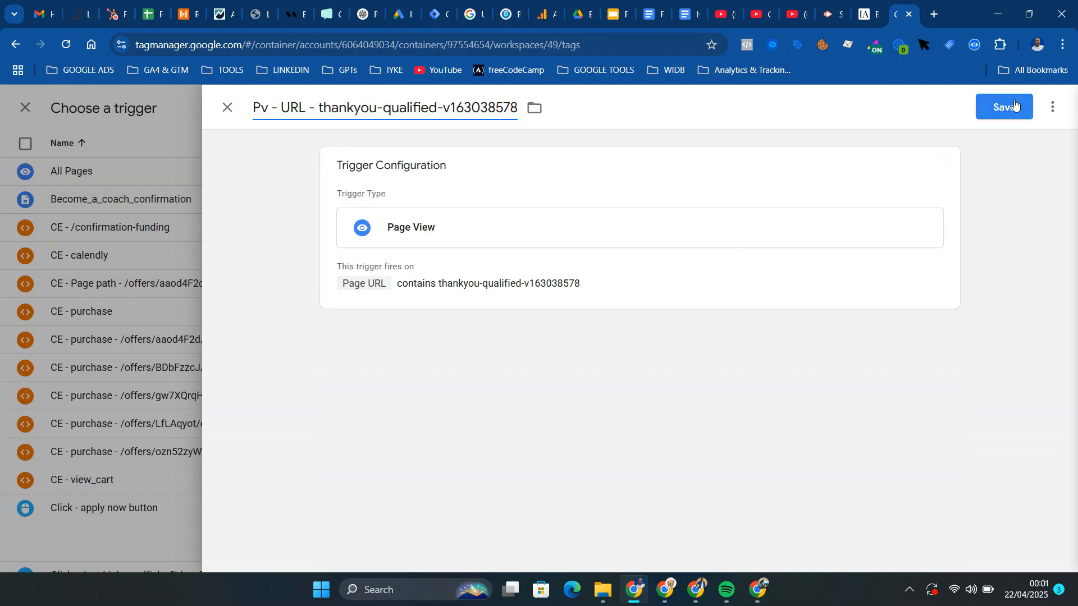
click(923, 227)
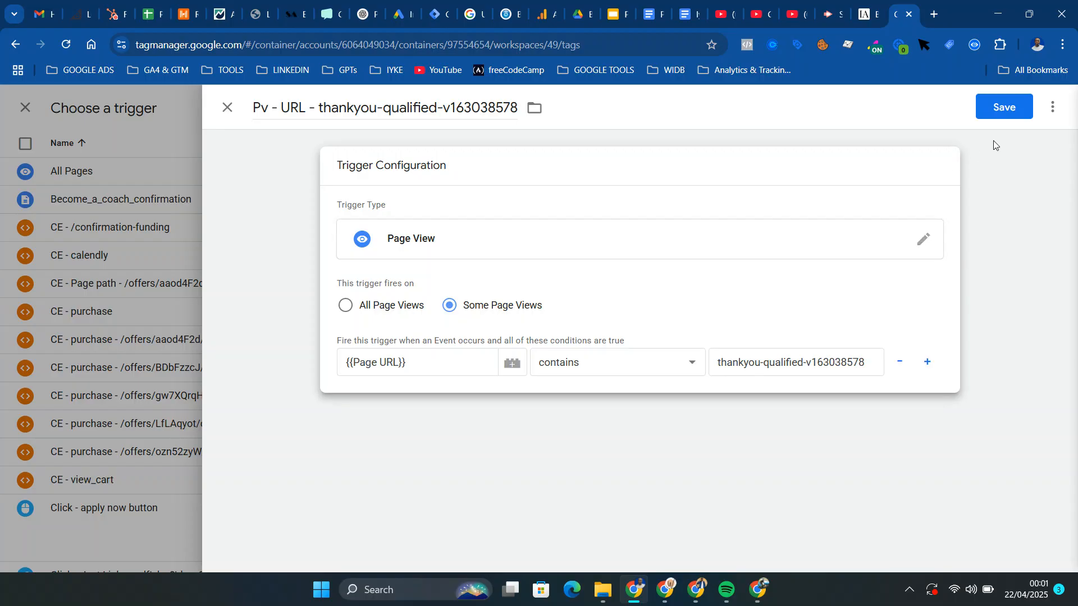
click(1005, 111)
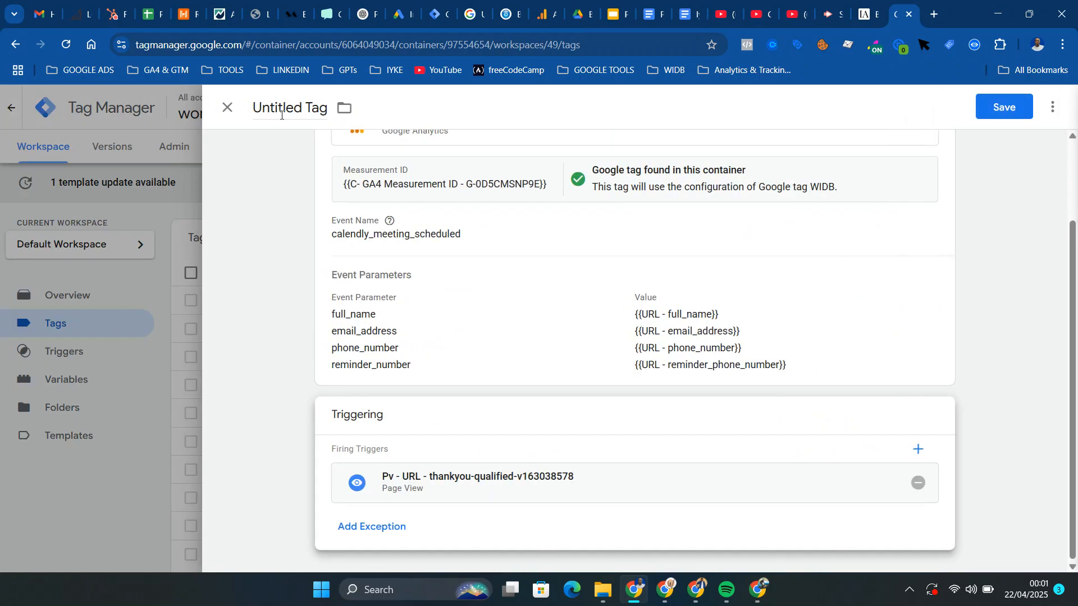
Name the tag GA4 - calendly_meeting_scheduled and save it
click(287, 107)
key(BackSpace)
text(GA4 )
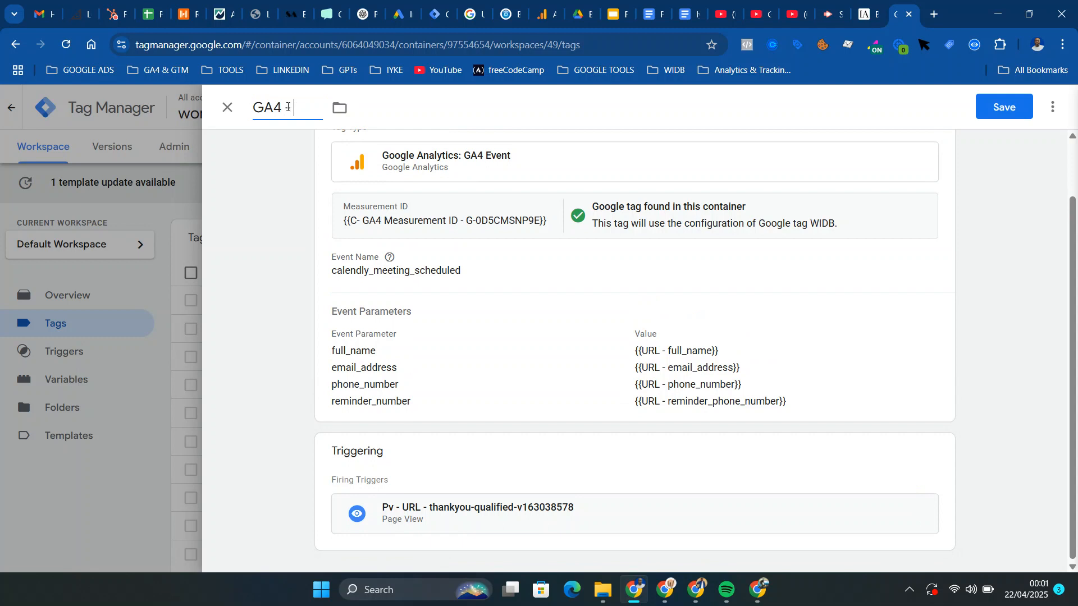
text(calendly)
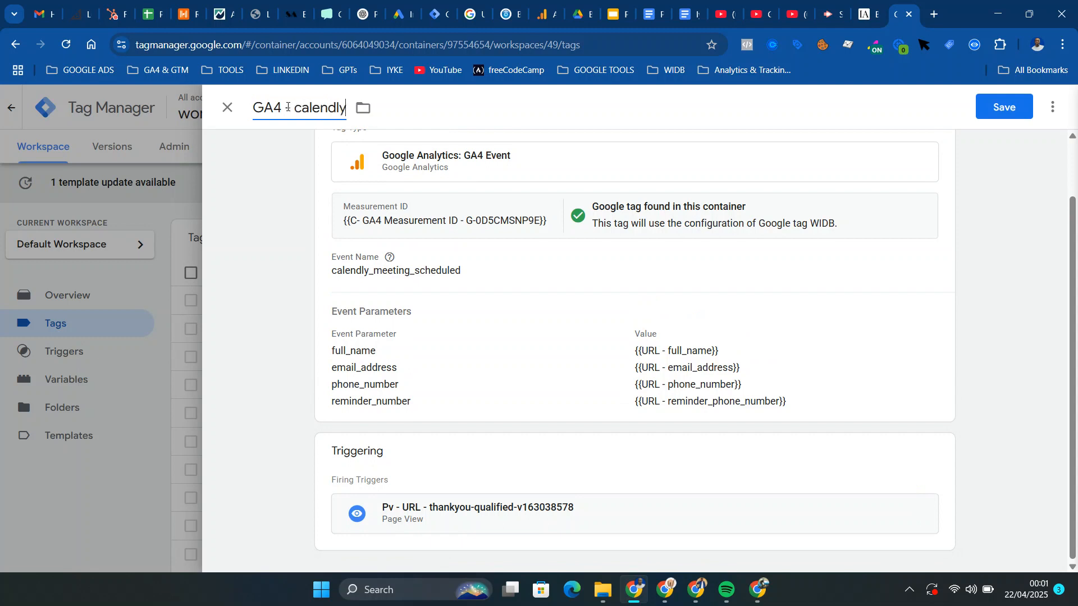
text(_mee)
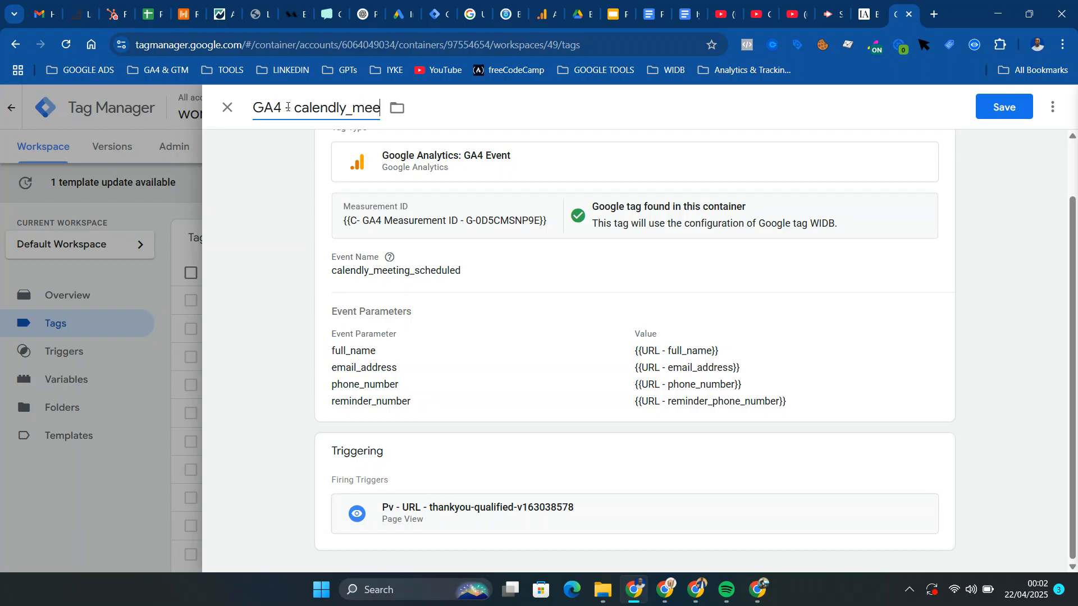
text(ting_scheduled)
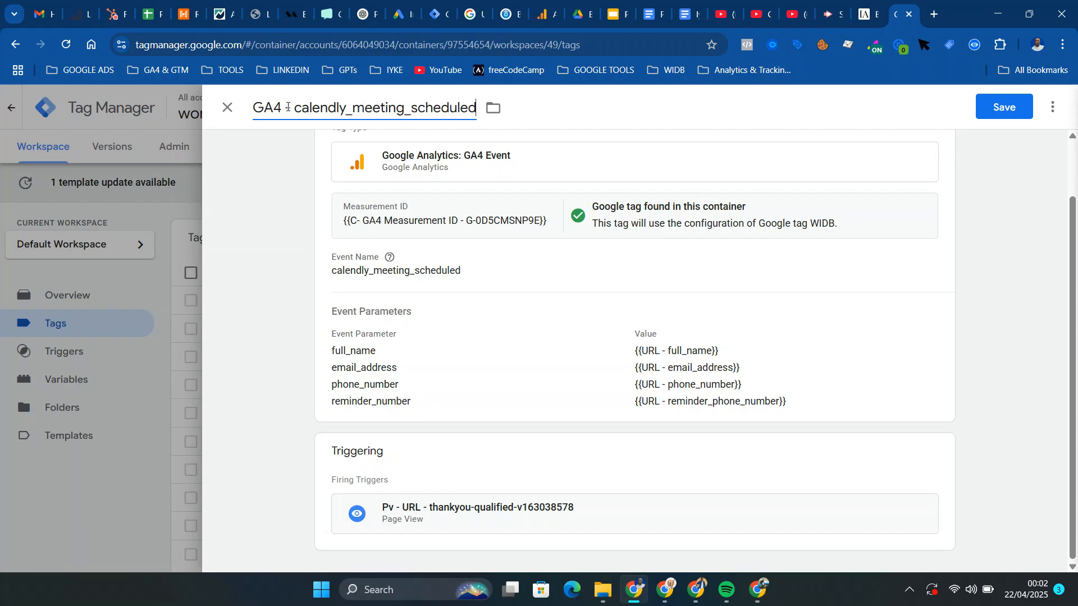
click(288, 107)
text(-)
click(1004, 107)
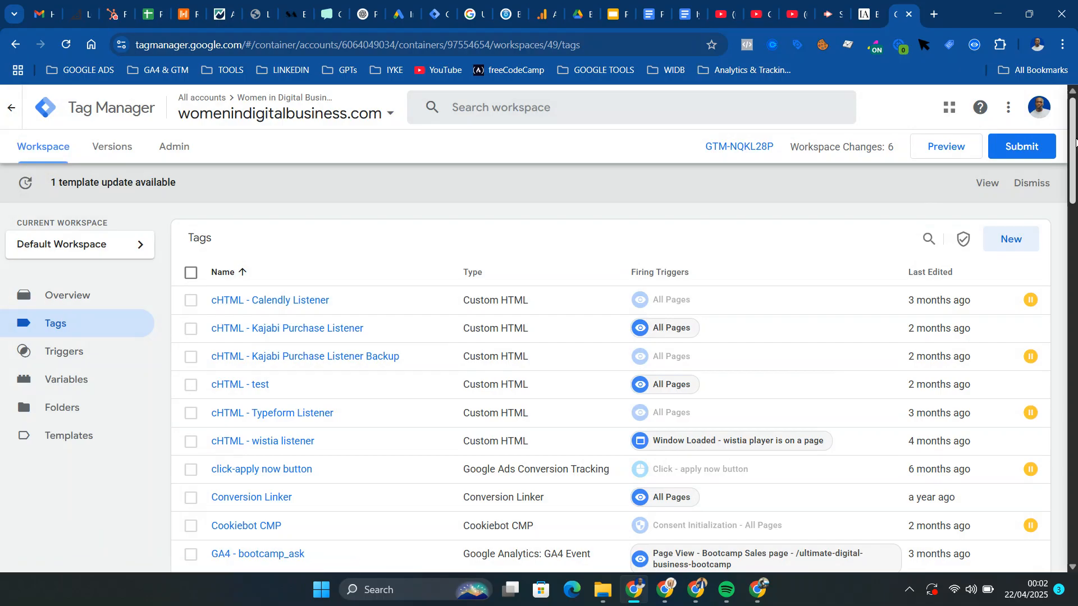
Open the saved GA4 - calendly_meeting_scheduled tag and review its configuration, event parameters and firing trigger
drag(1075, 140, 1076, 212)
click(316, 364)
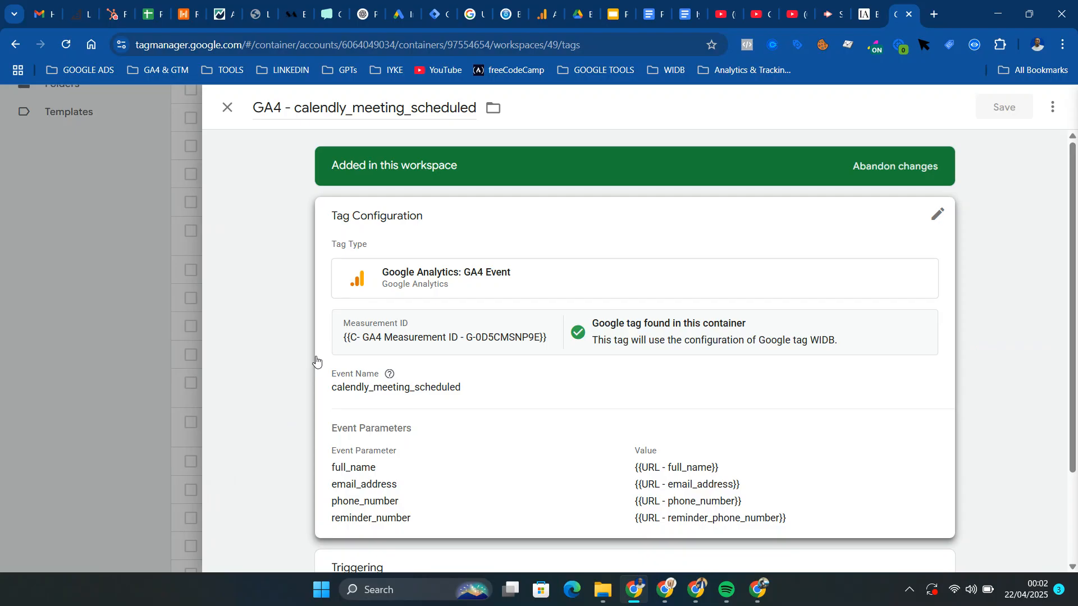
scroll(1075, 349, down, 1)
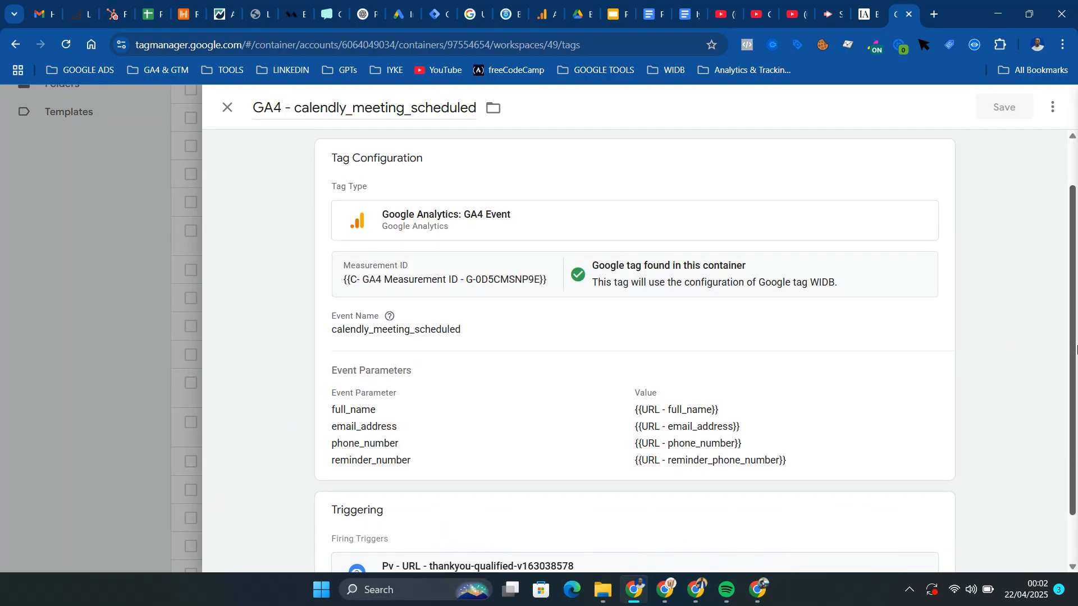
scroll(1075, 242, up, 2)
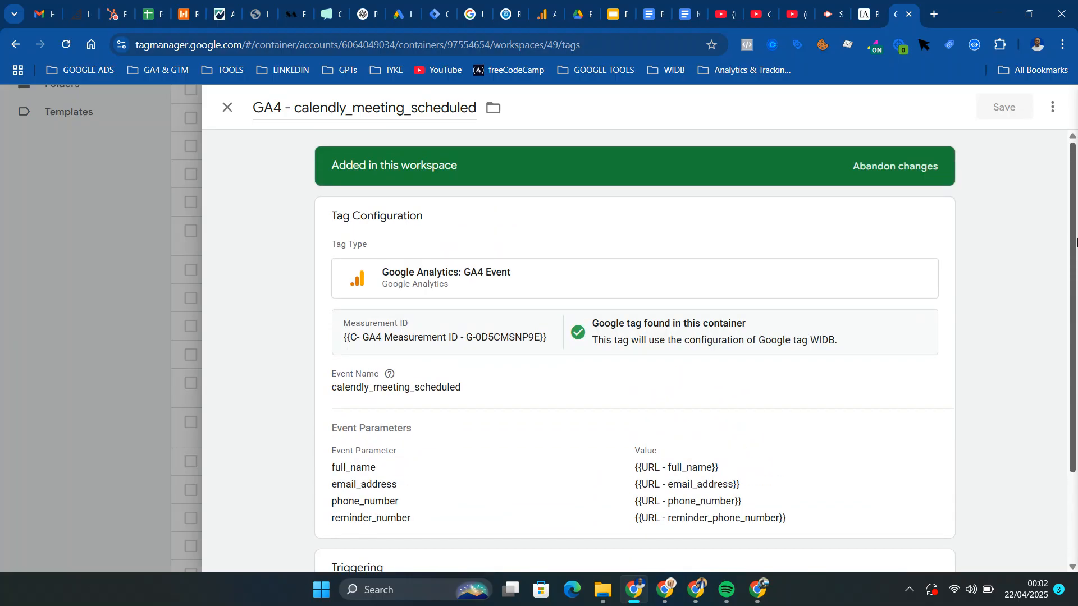
mouse_move(669, 592)
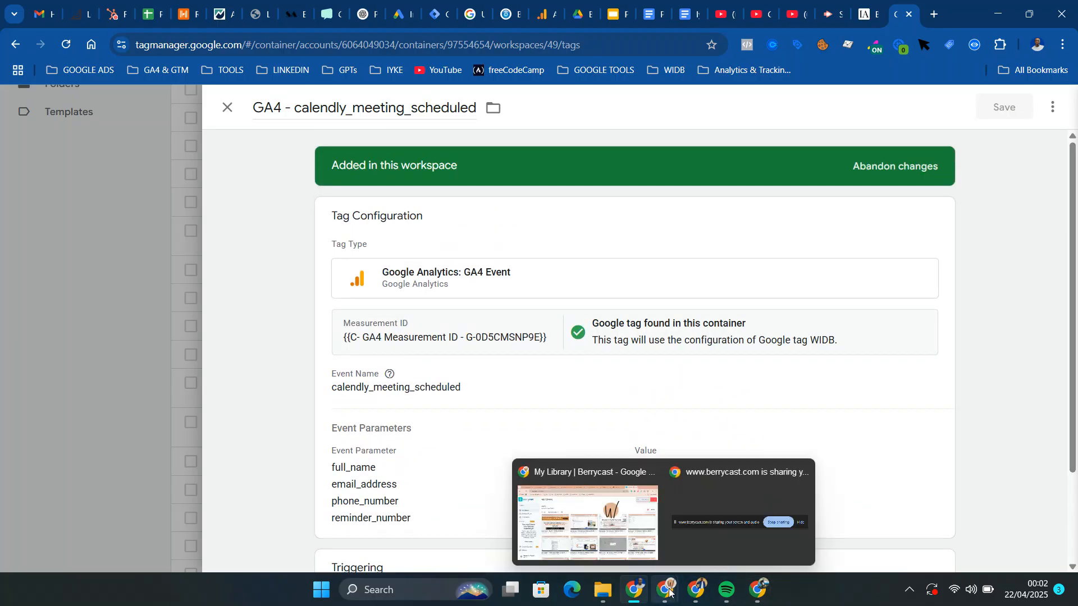
click(587, 508)
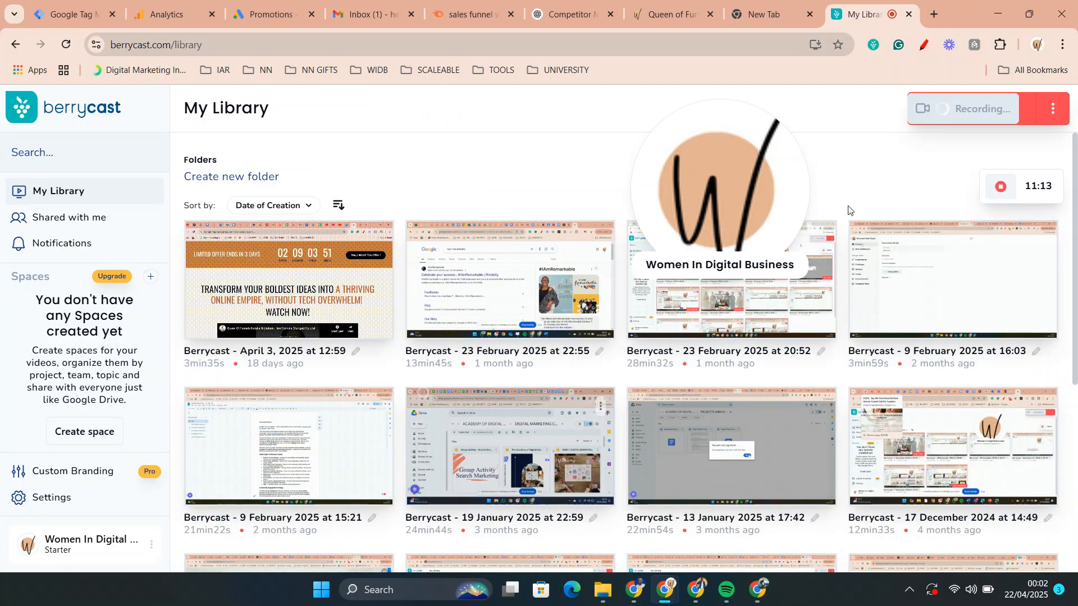